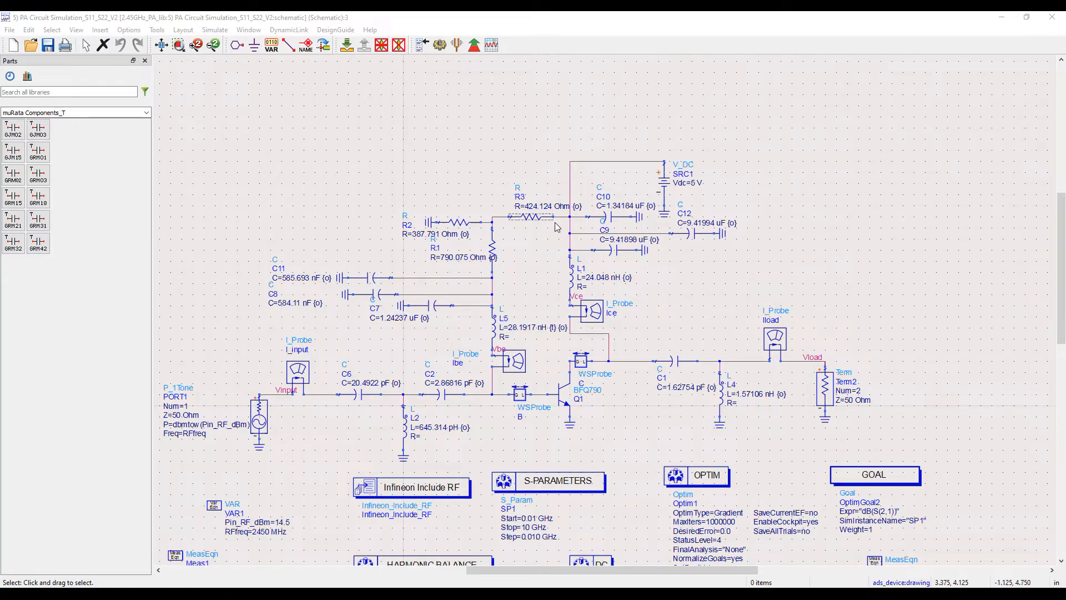
Inspect the PA Circuit Simulation_S11_S22_V2 schematic around transistor Q1 and run its simulation
scroll(388, 315, down, 1)
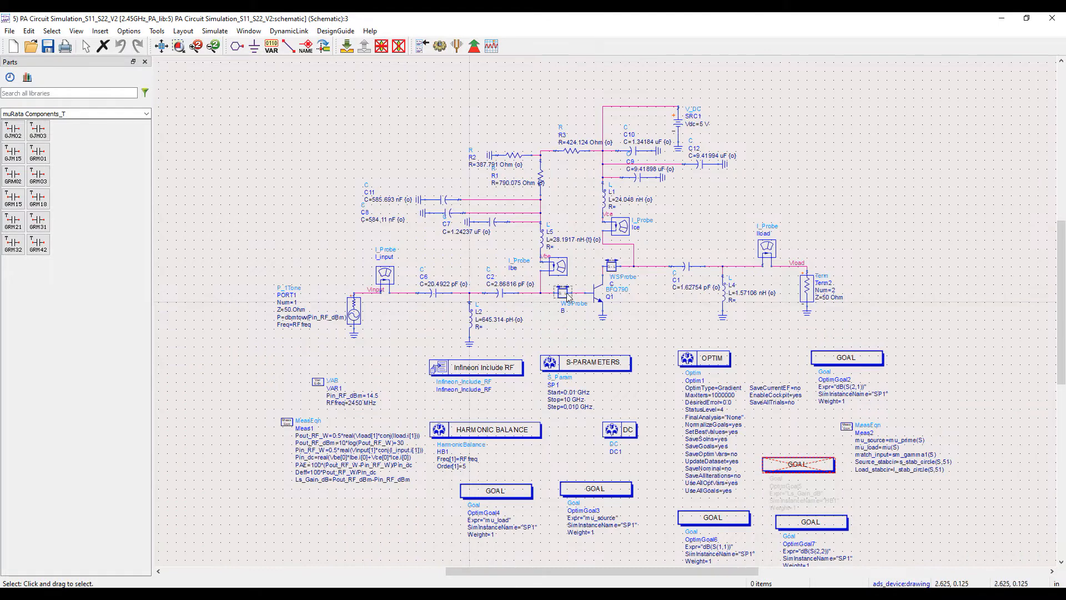
click(605, 318)
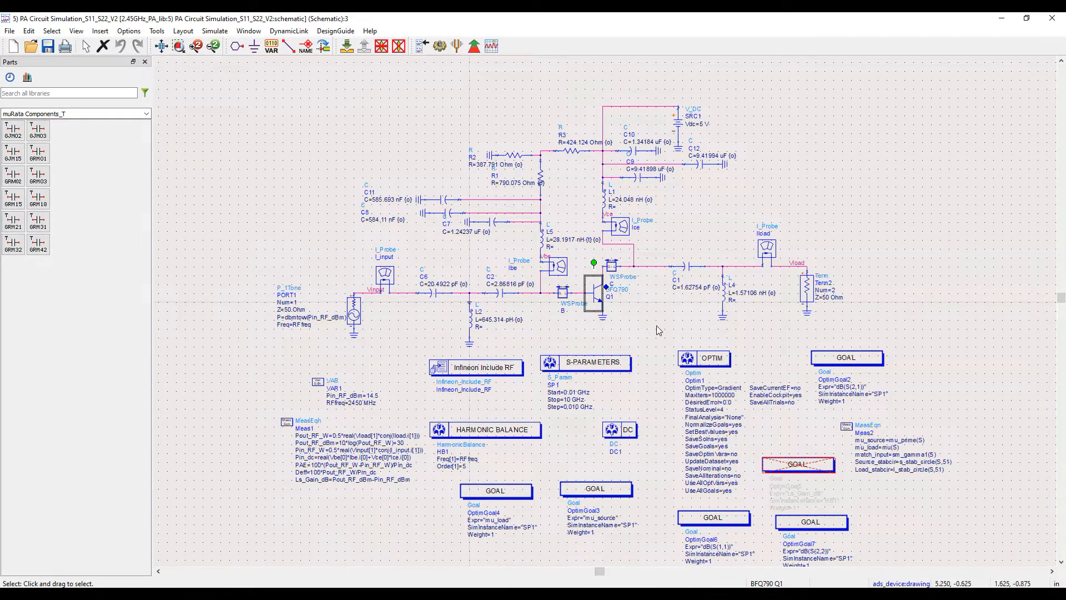
click(630, 325)
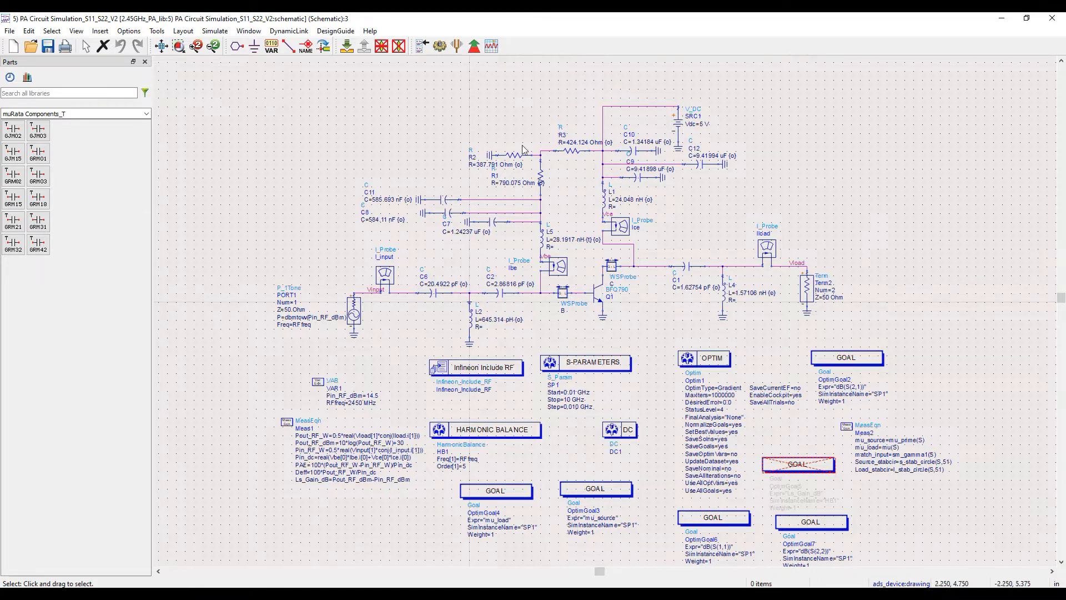
middle_click(648, 407)
click(440, 46)
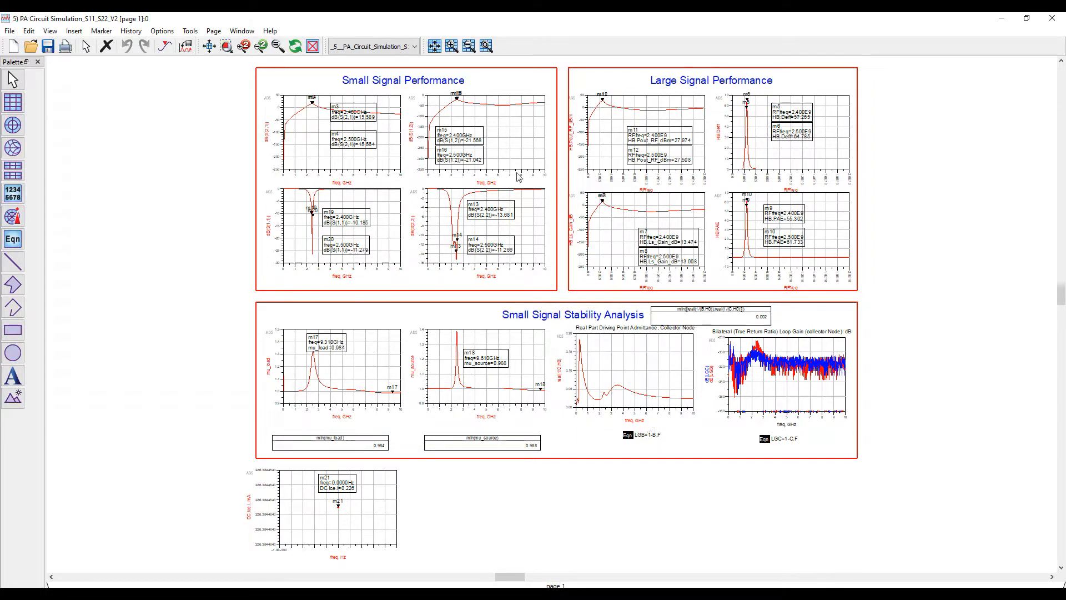
Examine the small-signal, large-signal, stability and DC collector current plots of the ideal-component PA circuit
scroll(504, 174, up, 1)
scroll(510, 254, up, 2)
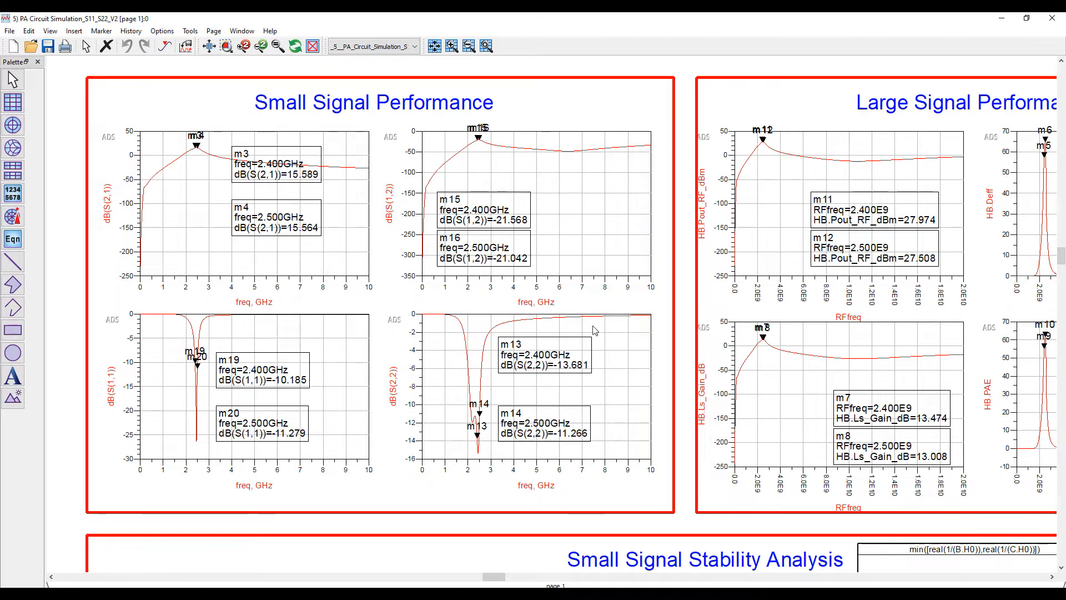
scroll(862, 259, down, 1)
drag(861, 258, 605, 246)
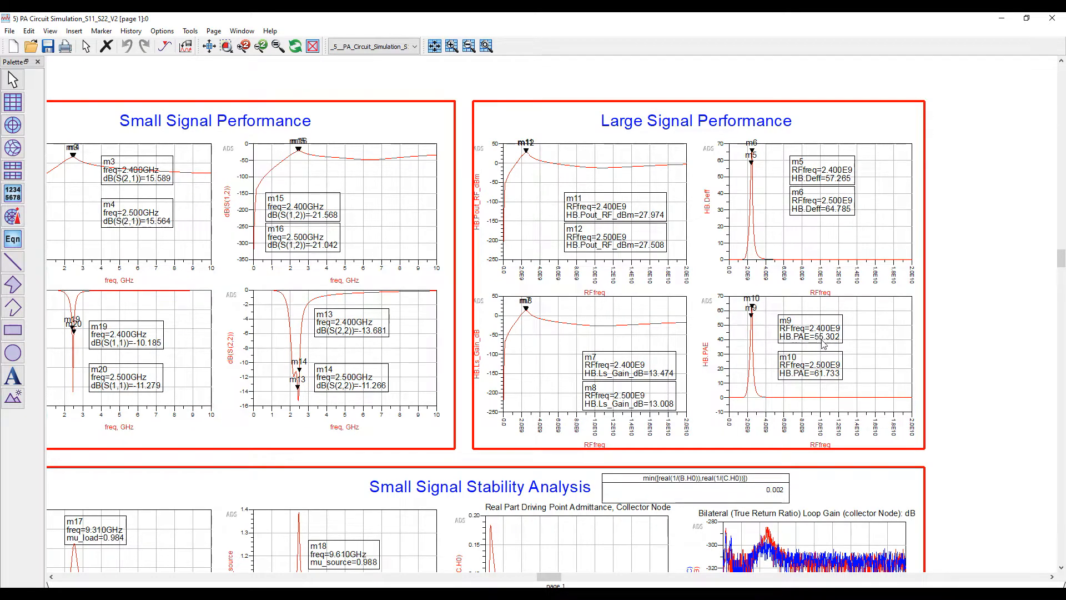
scroll(503, 333, down, 3)
scroll(555, 324, up, 2)
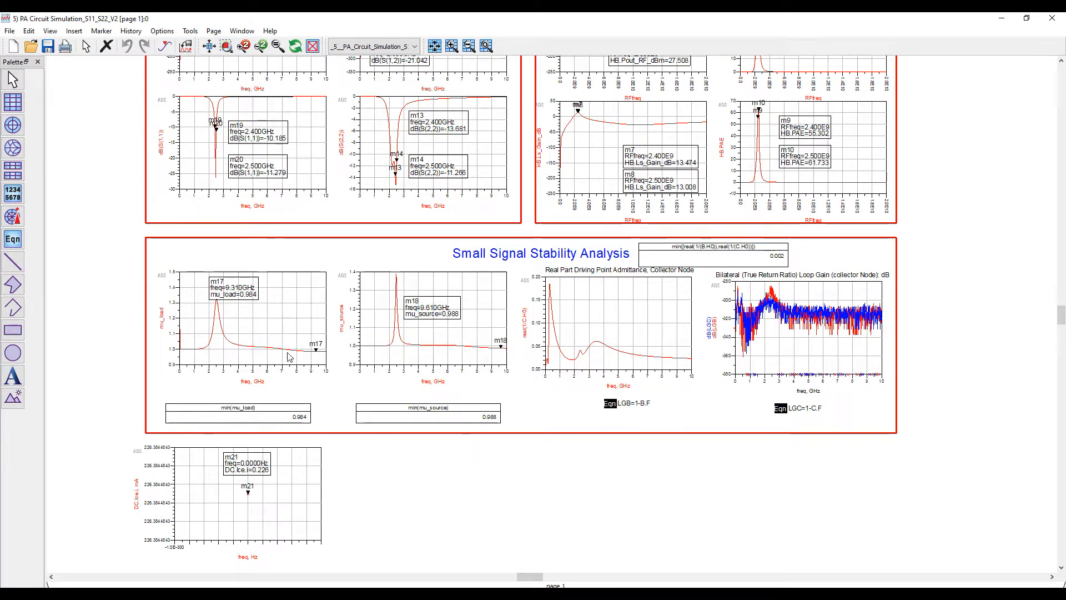
mouse_move(289, 355)
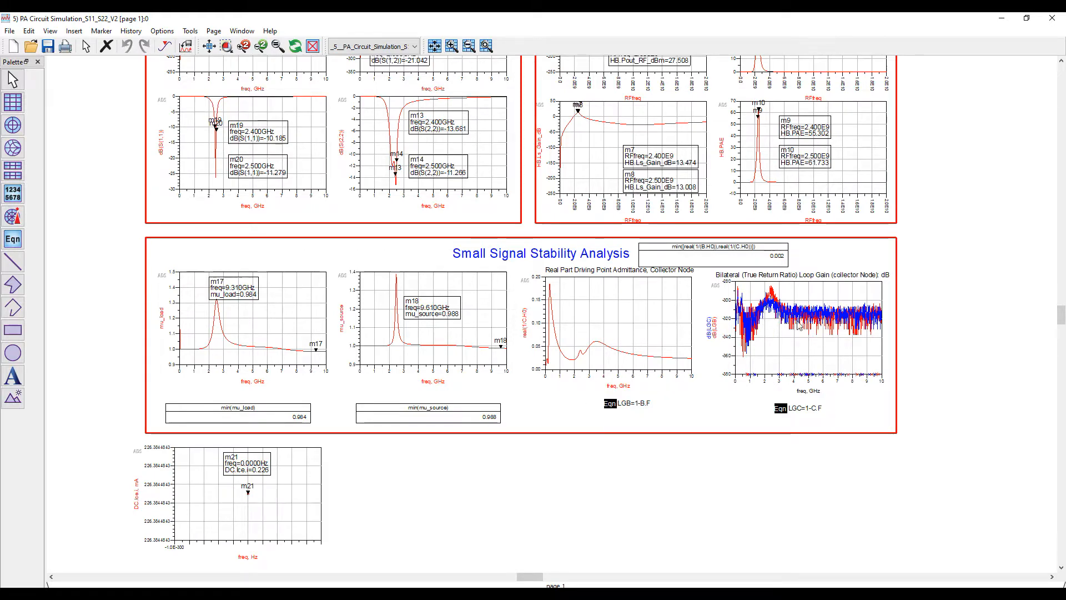
scroll(400, 472, up, 2)
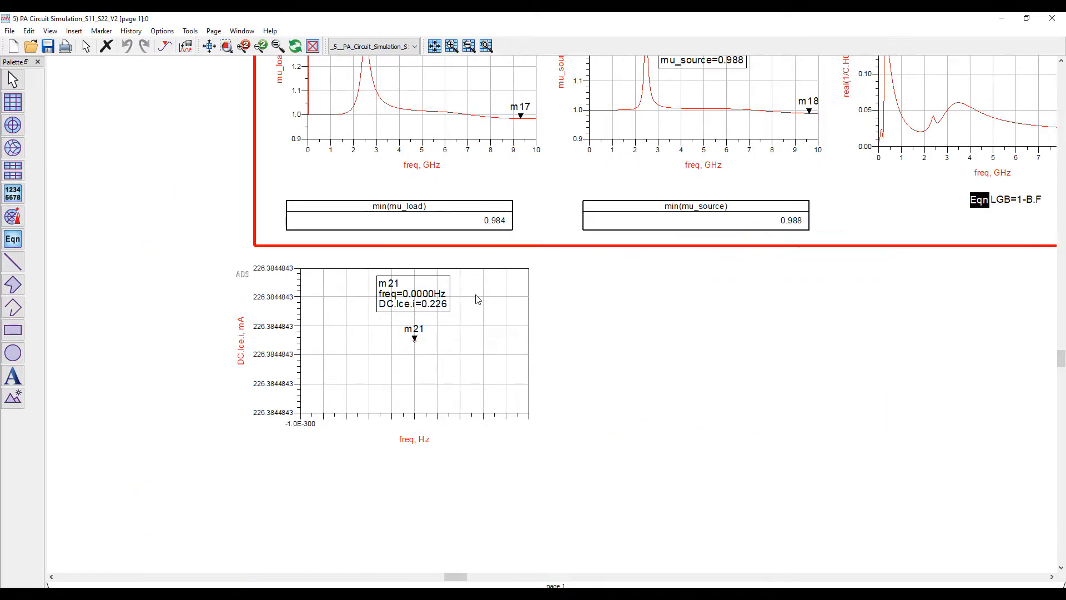
scroll(566, 311, down, 1)
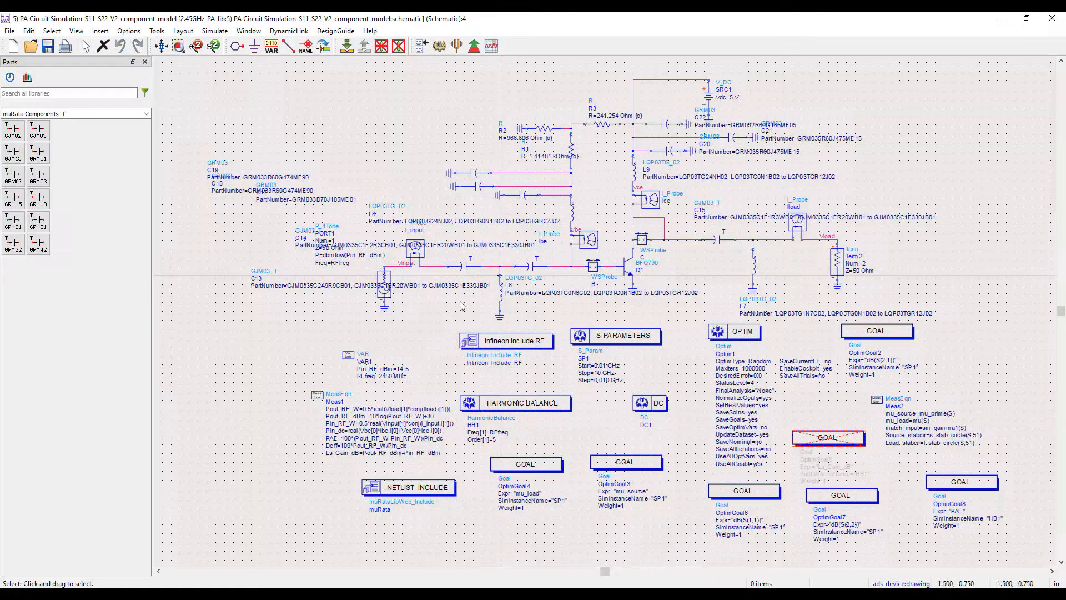
Review the muRata parts in the S11_S22_V2_component_model schematic and run its simulation
scroll(610, 308, up, 1)
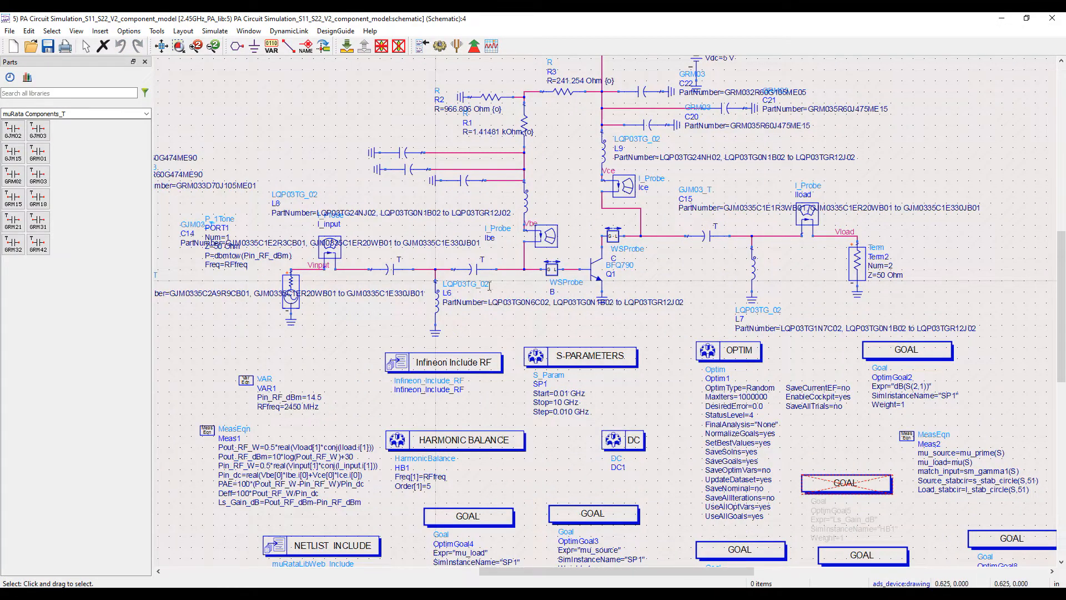
scroll(565, 320, down, 1)
key(F7)
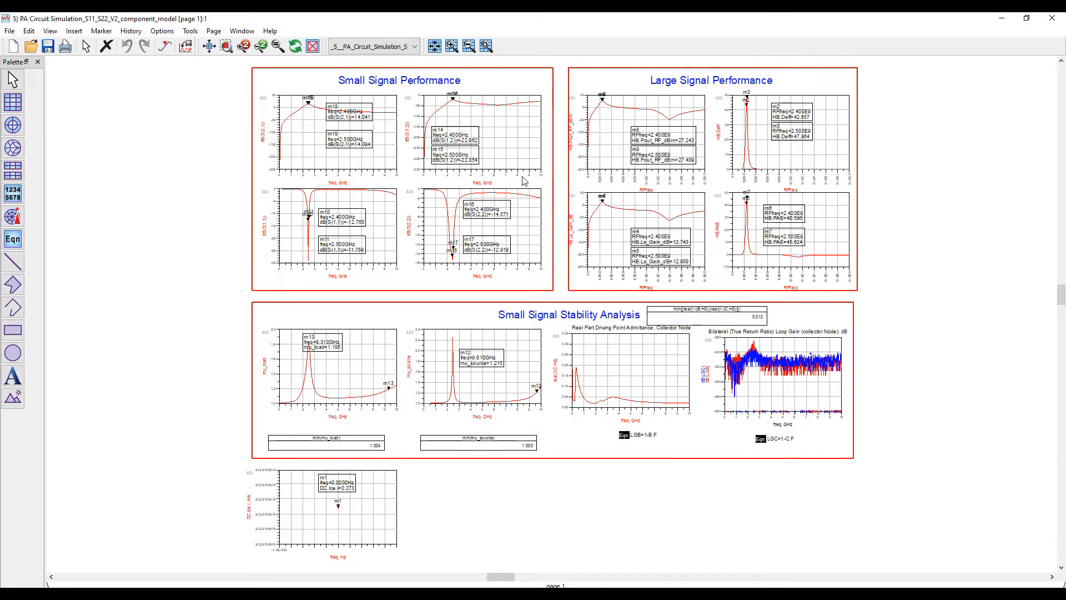
Examine the component-model S-parameter plots and the output power, gain, Deff and PAE plots at 2.4 and 2.5 GHz
scroll(522, 176, up, 2)
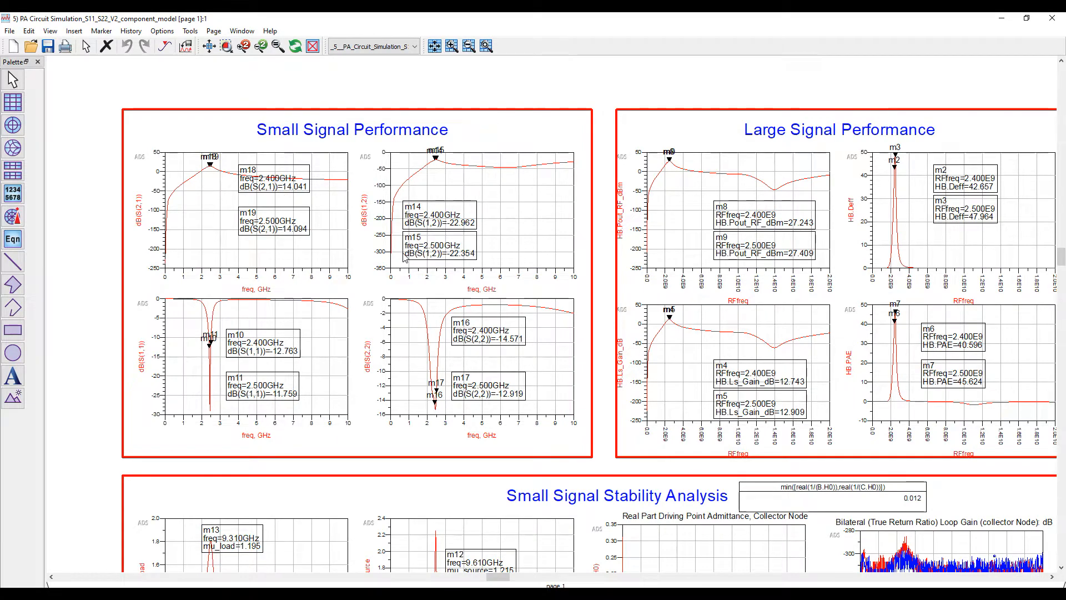
scroll(617, 329, down, 3)
scroll(616, 329, up, 3)
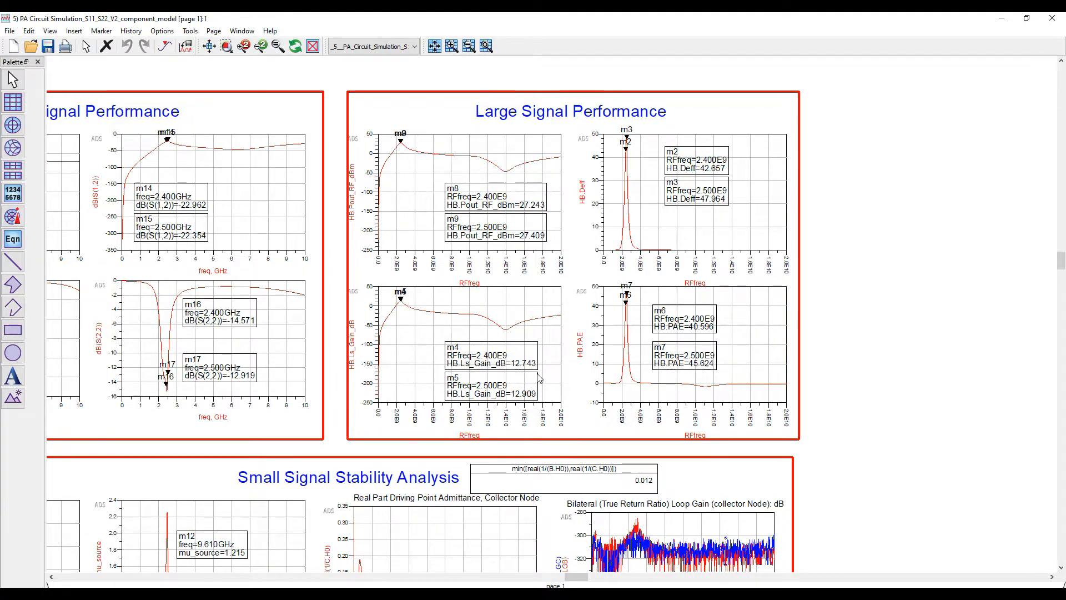
scroll(589, 350, down, 1)
scroll(668, 289, up, 2)
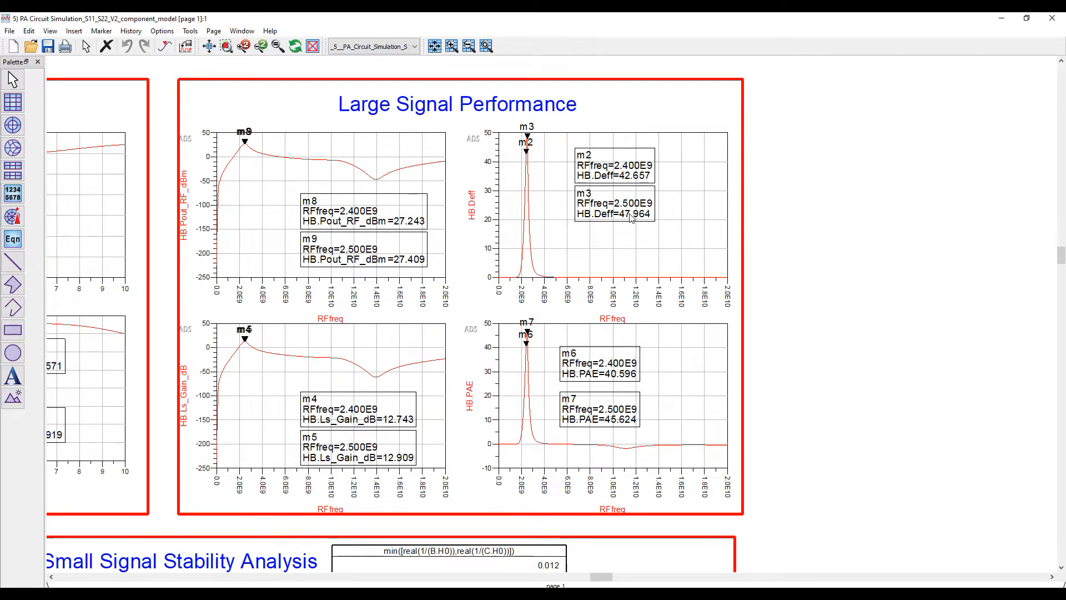
scroll(578, 375, up, 1)
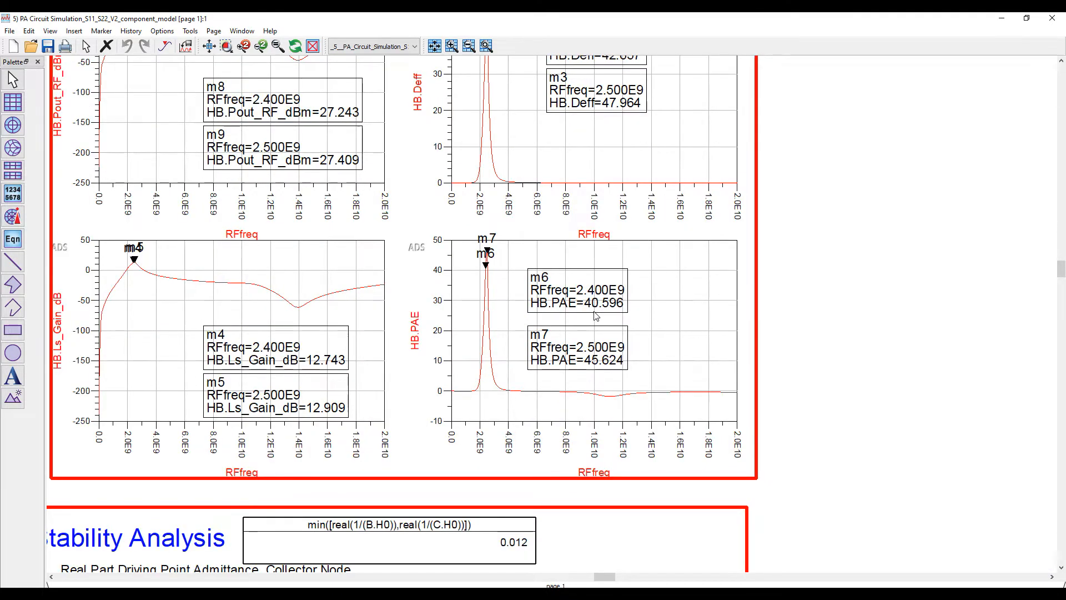
Examine the component-model stability plots: mu_load, mu_source, driving point admittance and bilateral loop gain
scroll(584, 359, down, 5)
scroll(489, 389, up, 5)
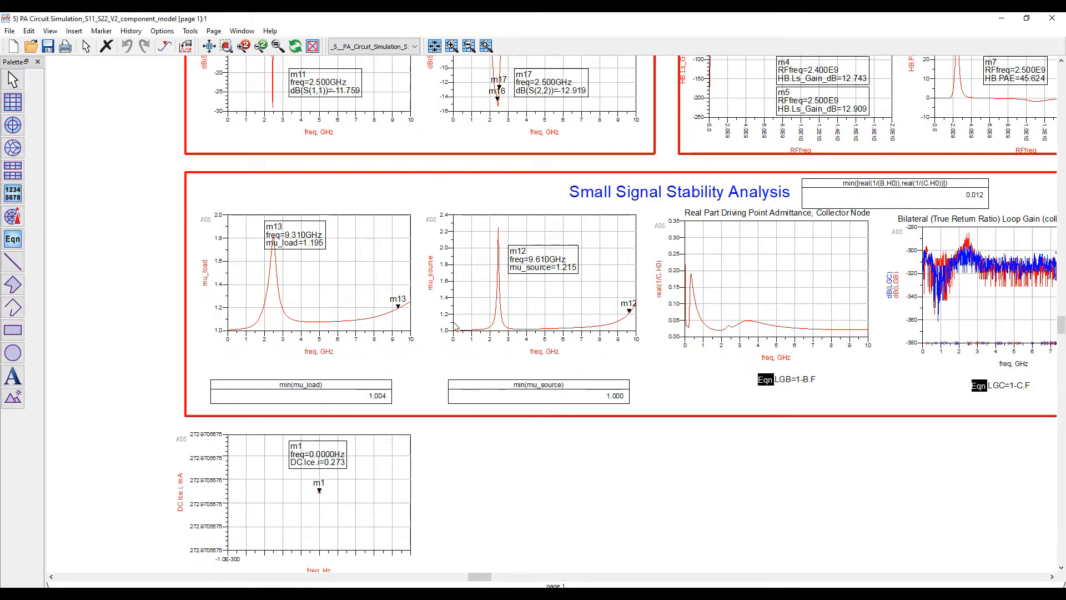
scroll(622, 319, down, 1)
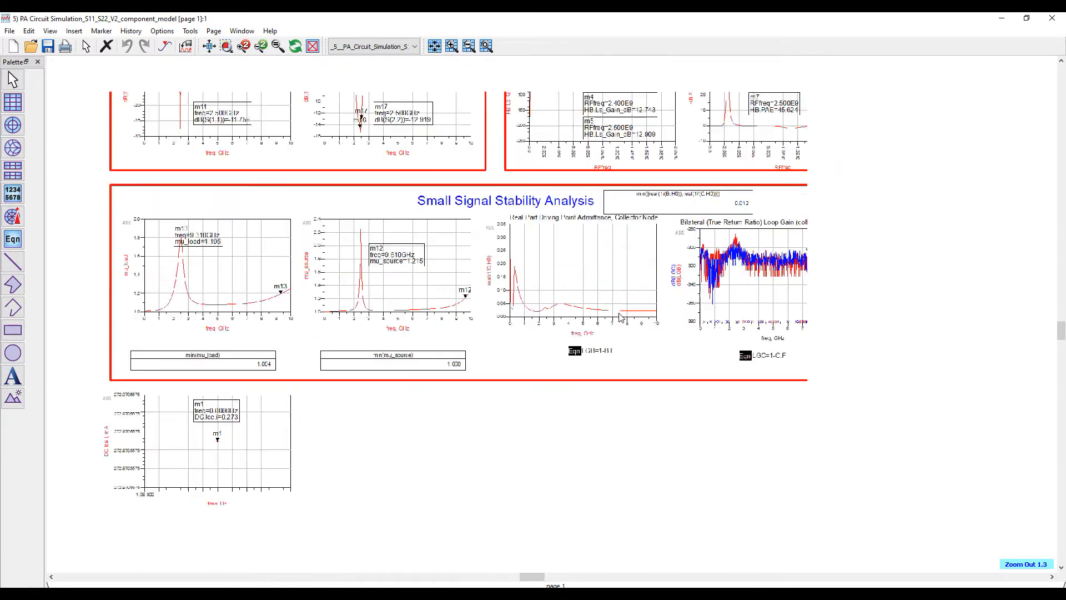
scroll(621, 316, up, 2)
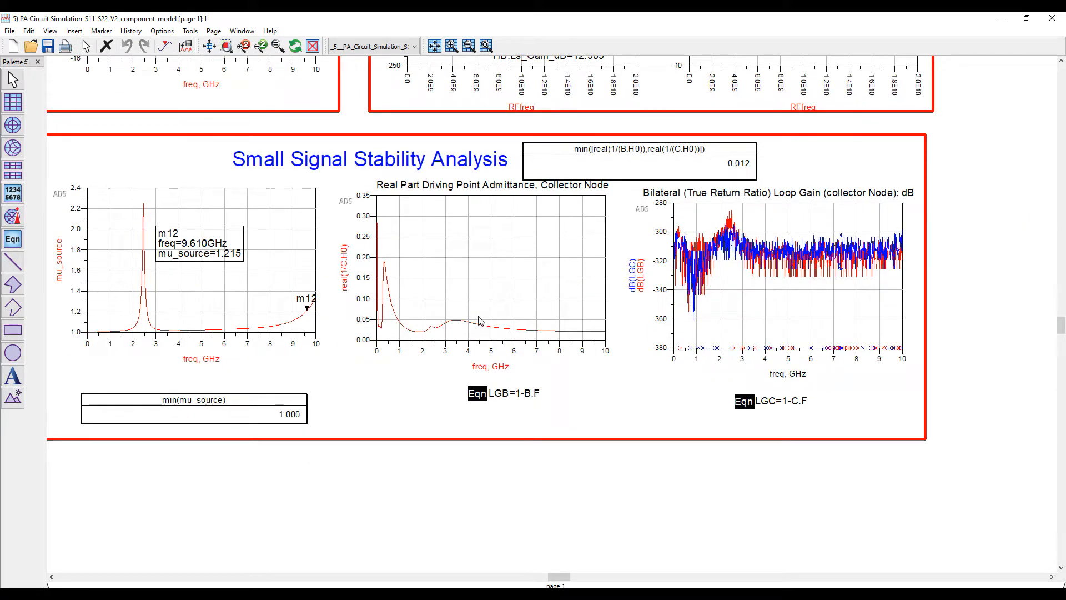
drag(747, 284, 568, 310)
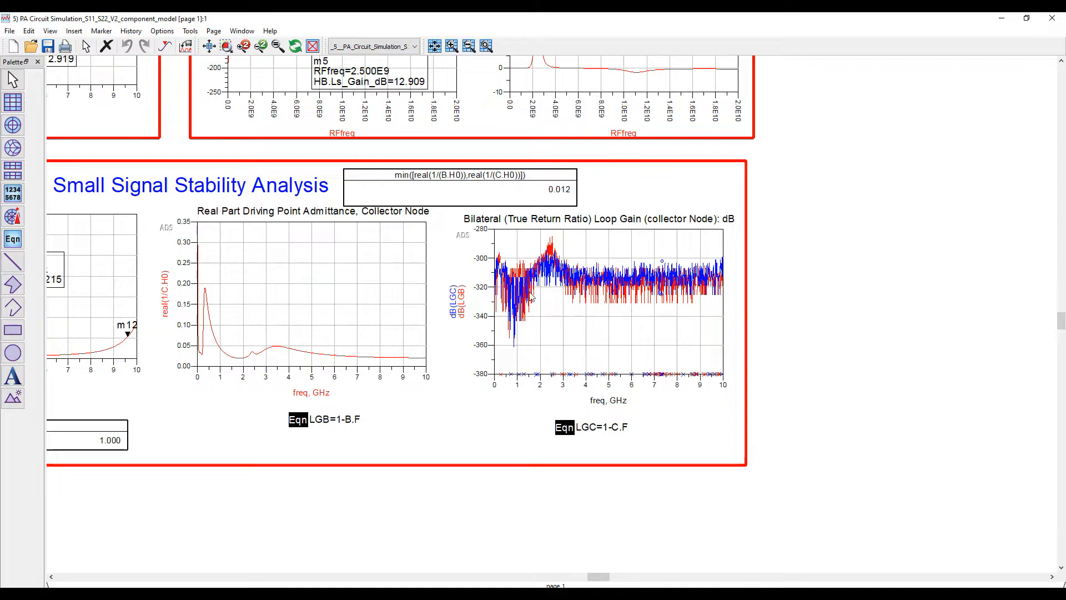
scroll(578, 317, down, 5)
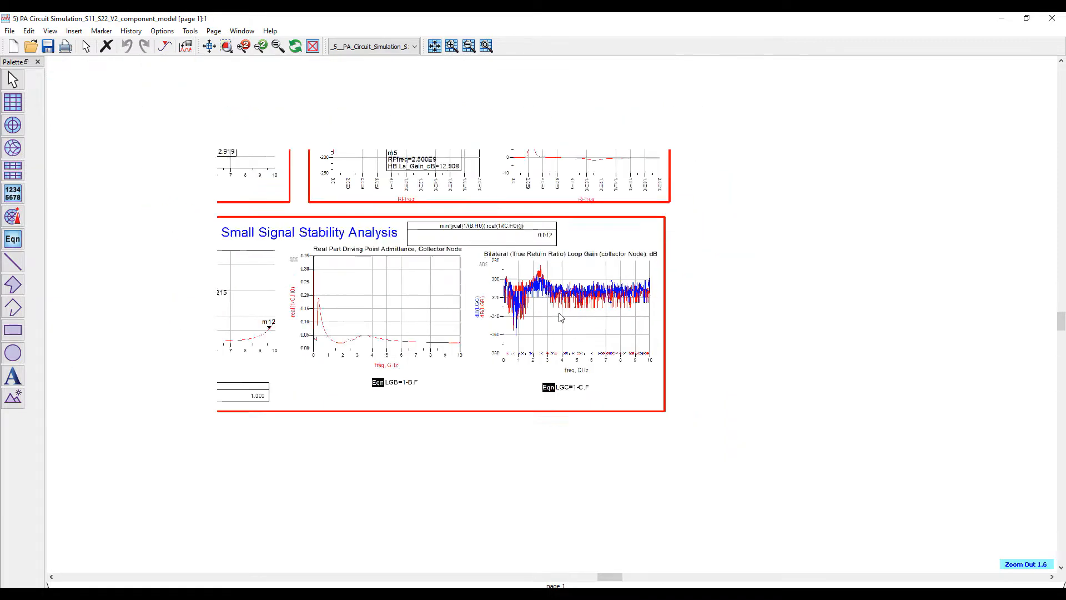
scroll(599, 258, up, 5)
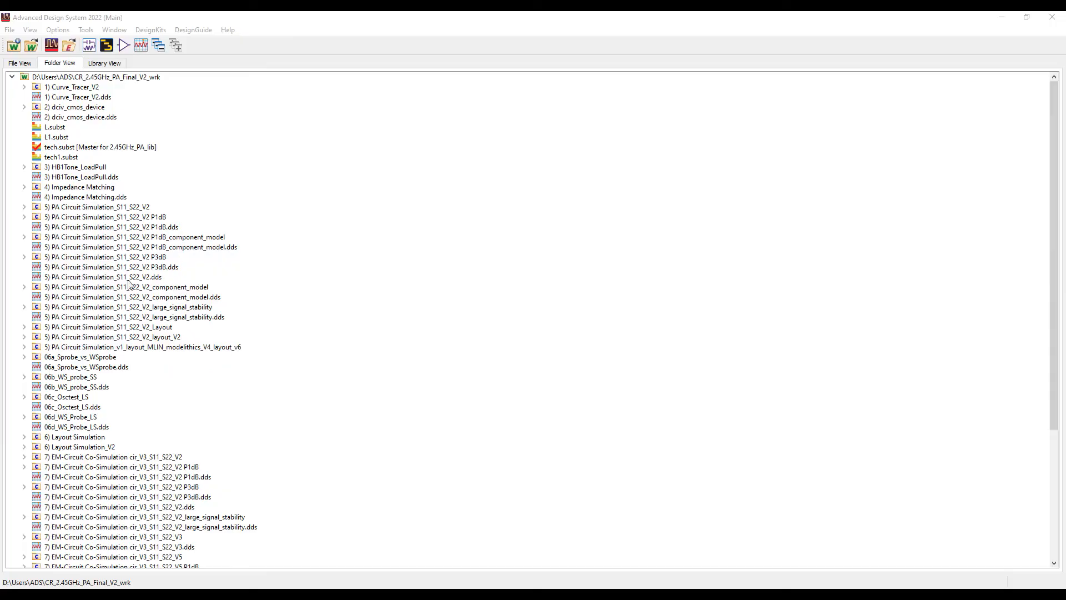
Open the schematic of the S11_S22_V2 P1dB_component_model cell, simulate it and fit all gain compression plots in view
click(23, 237)
double_click(53, 247)
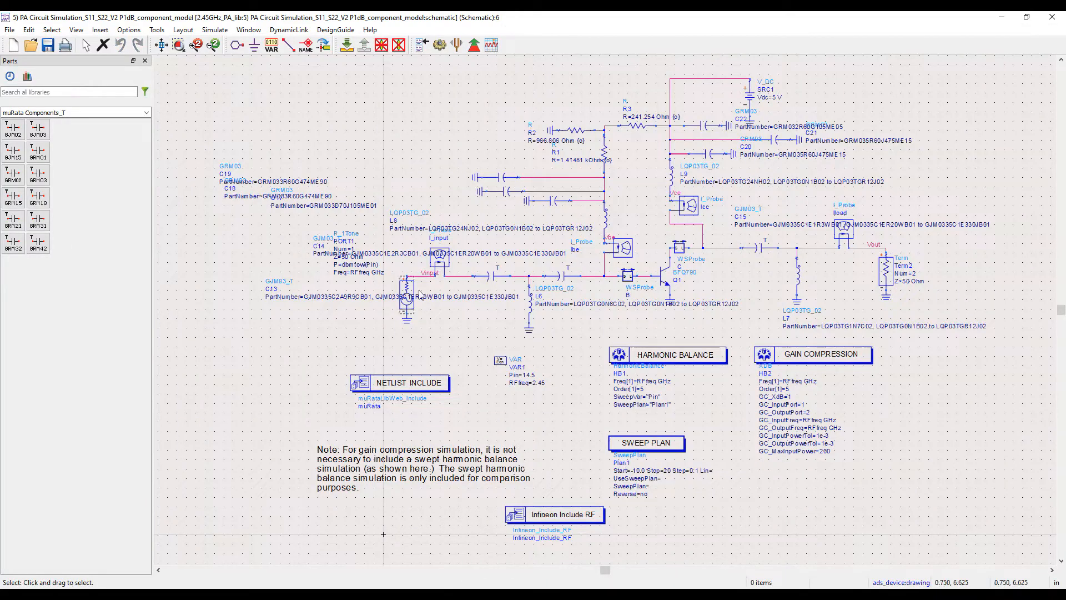
click(440, 46)
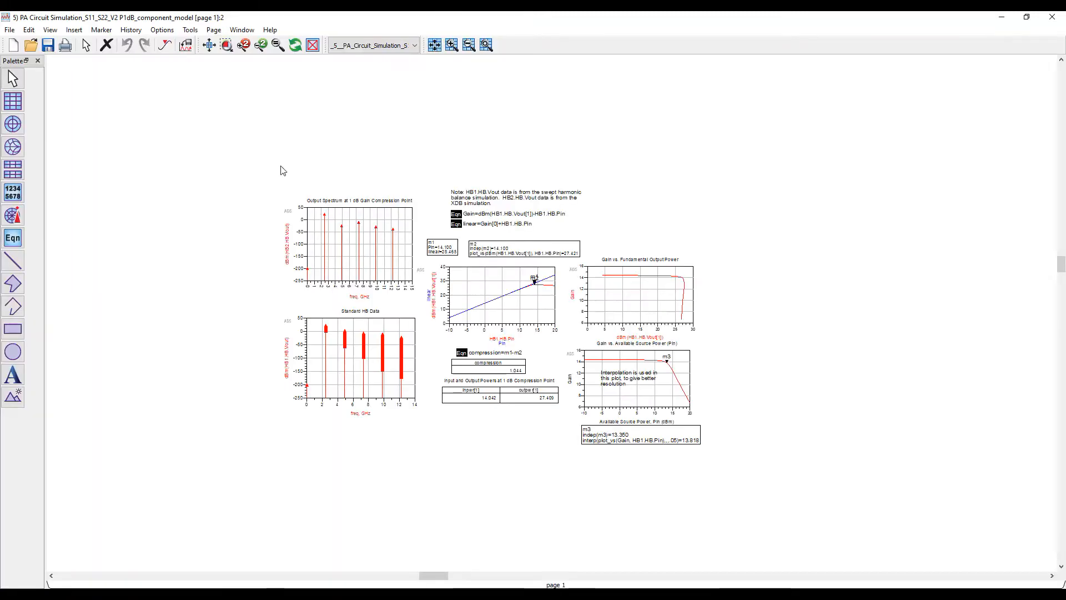
click(209, 45)
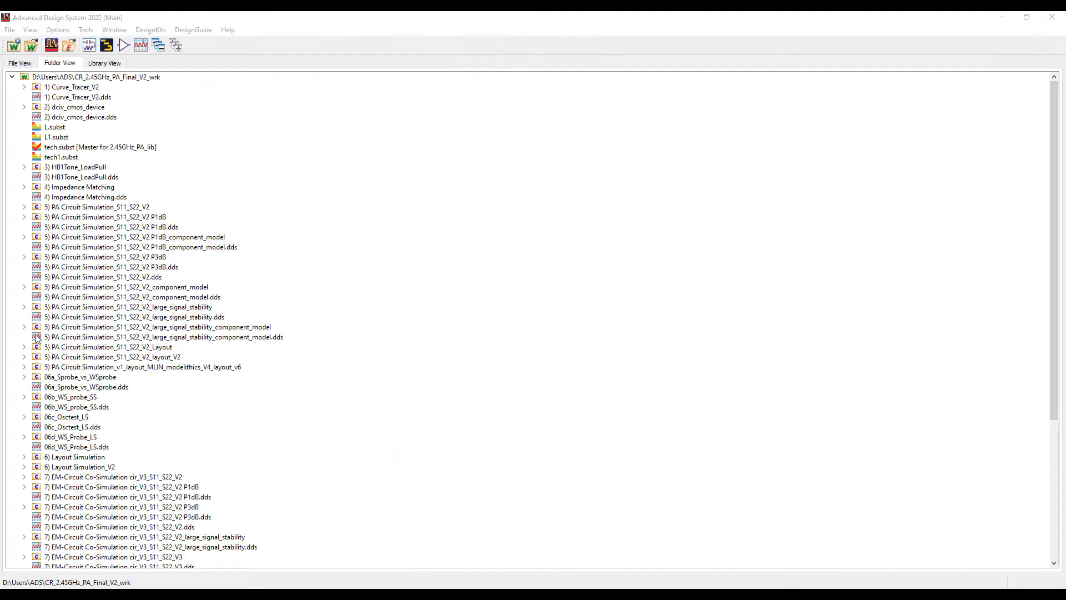
Open the S11_S22_V2_large_signal_stability_component_model schematic and enable small-signal mode with stability analysis in harmonic balance controller HB1
click(25, 327)
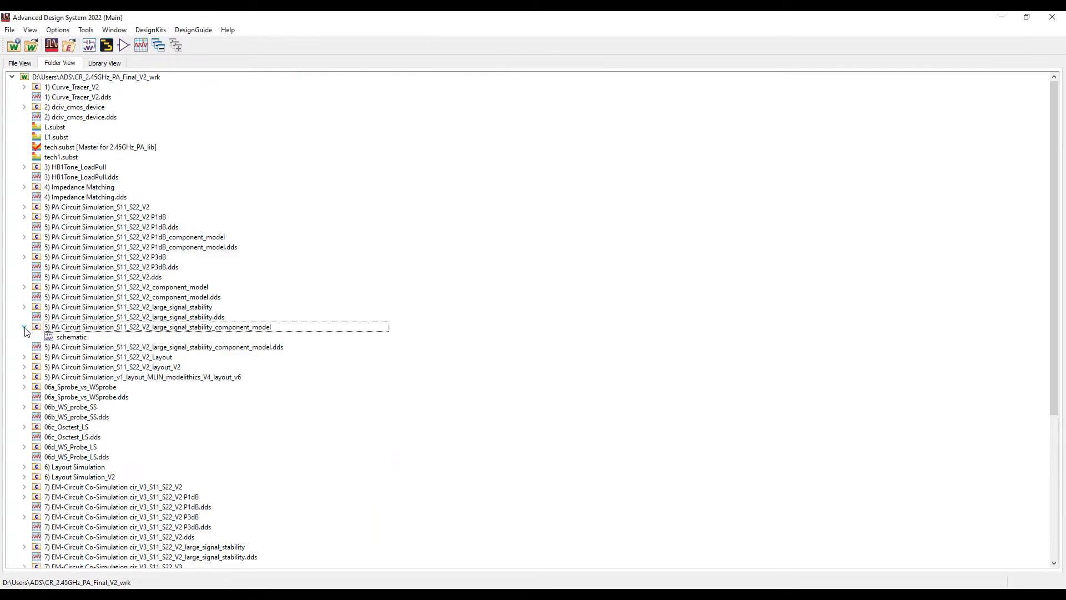
double_click(62, 338)
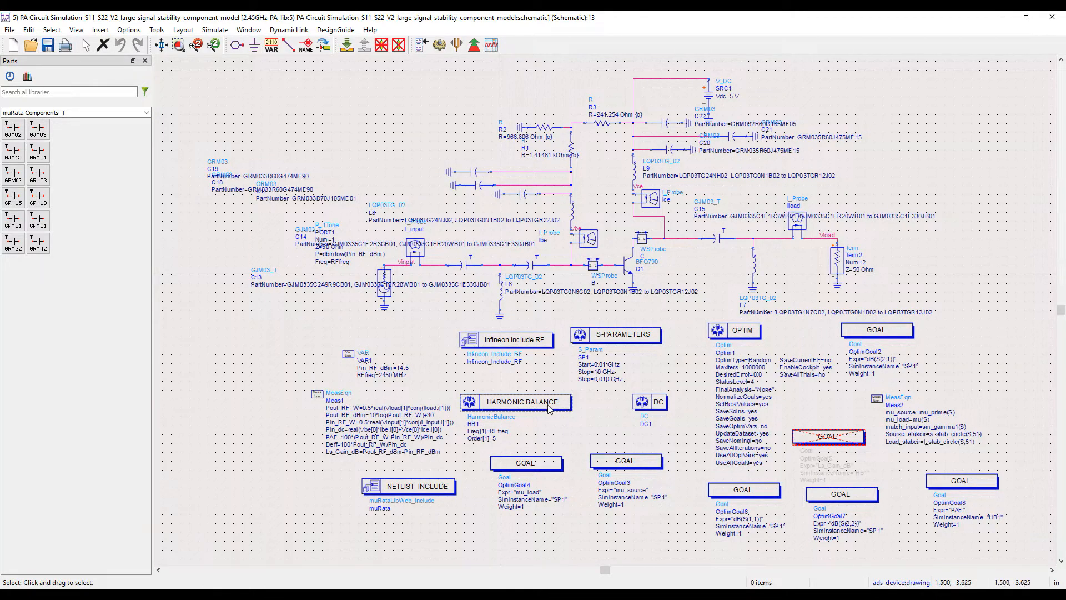
double_click(512, 408)
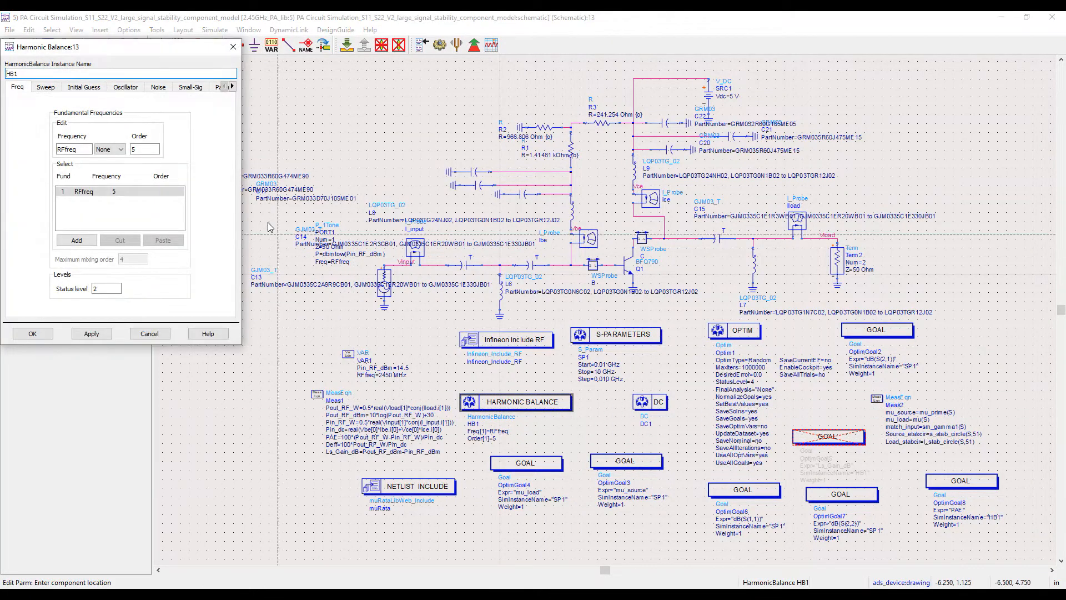
click(191, 87)
click(14, 102)
click(16, 249)
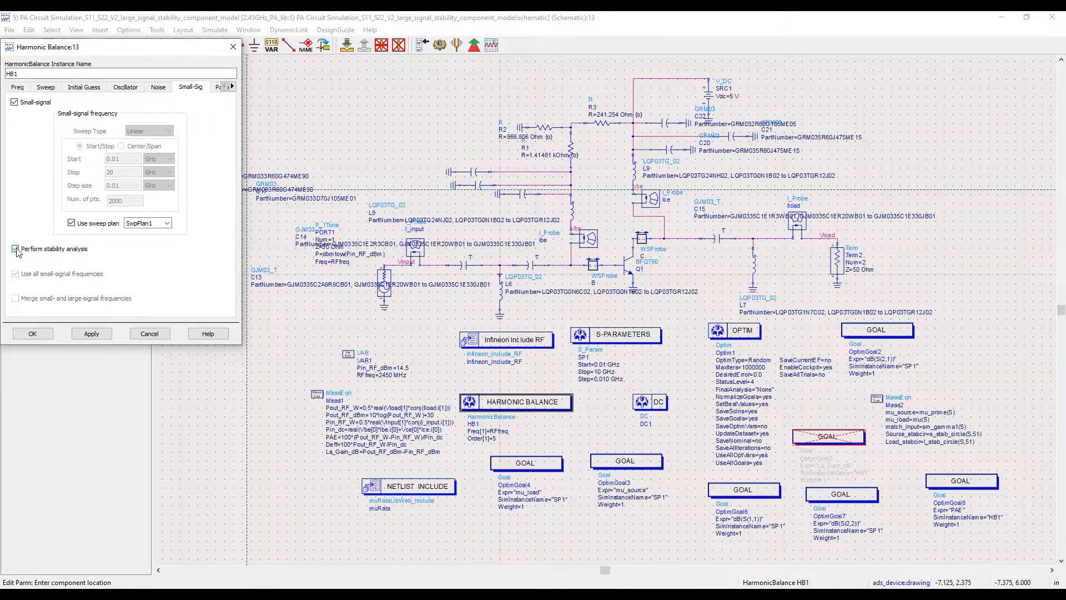
click(93, 332)
click(34, 334)
Simulate the large-signal stability component-model schematic and inspect its results in a maximized data display window
click(439, 44)
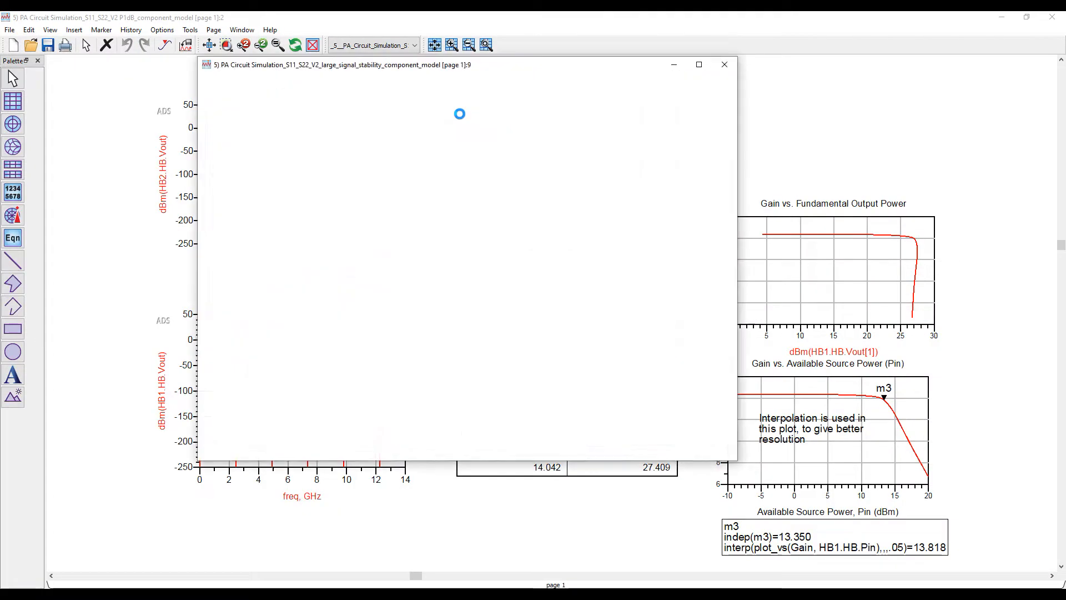
click(704, 68)
scroll(658, 359, up, 3)
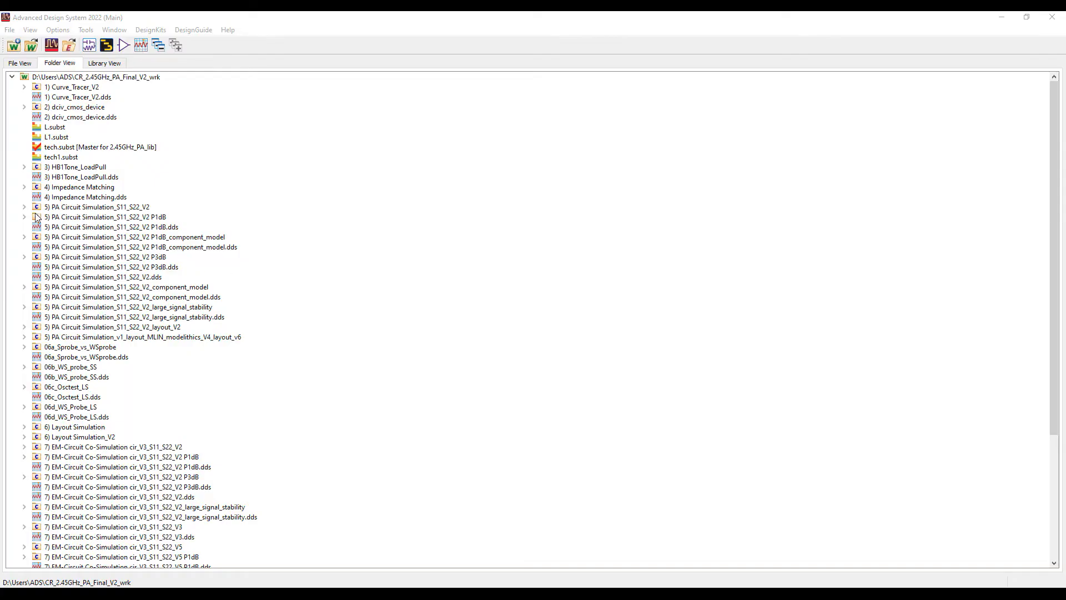
Open the schematic of the cell 5) PA Circuit Simulation_S11_S22_V2 from the workspace tree in a maximized window
click(24, 207)
double_click(71, 217)
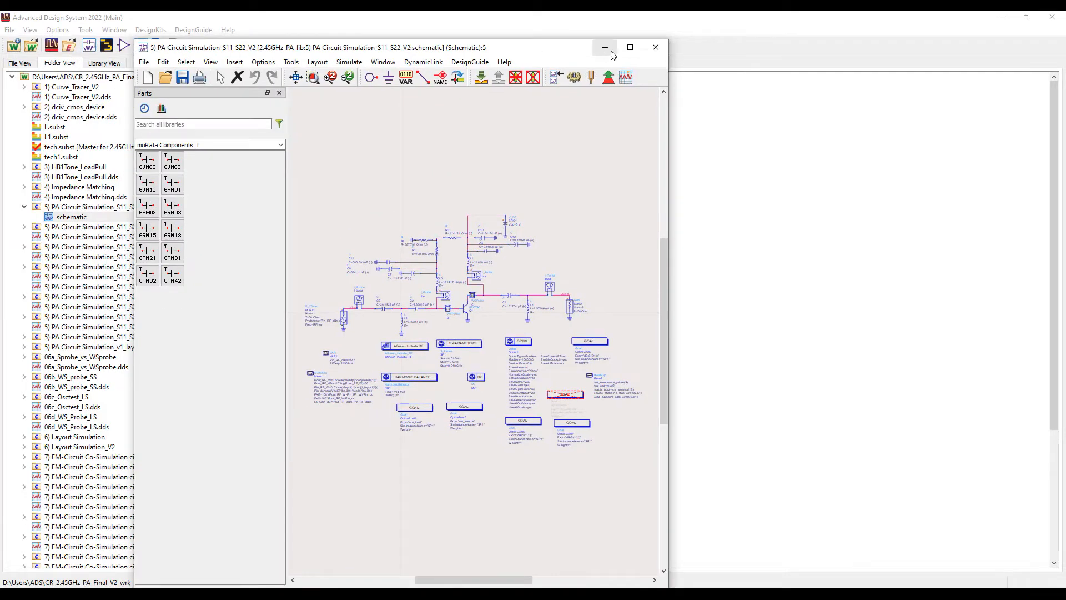
click(634, 46)
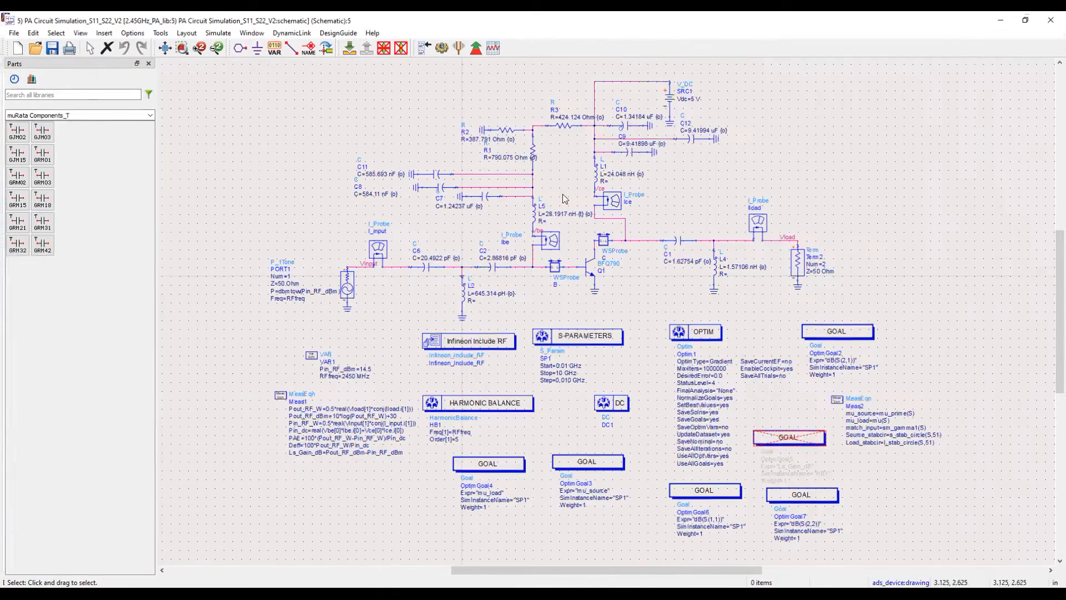
Save a copy of the schematic as cell 5) PA Circuit Simulation_S11_S22_V2_Layout in library 2.45GHz_PA_lib
click(10, 30)
click(31, 102)
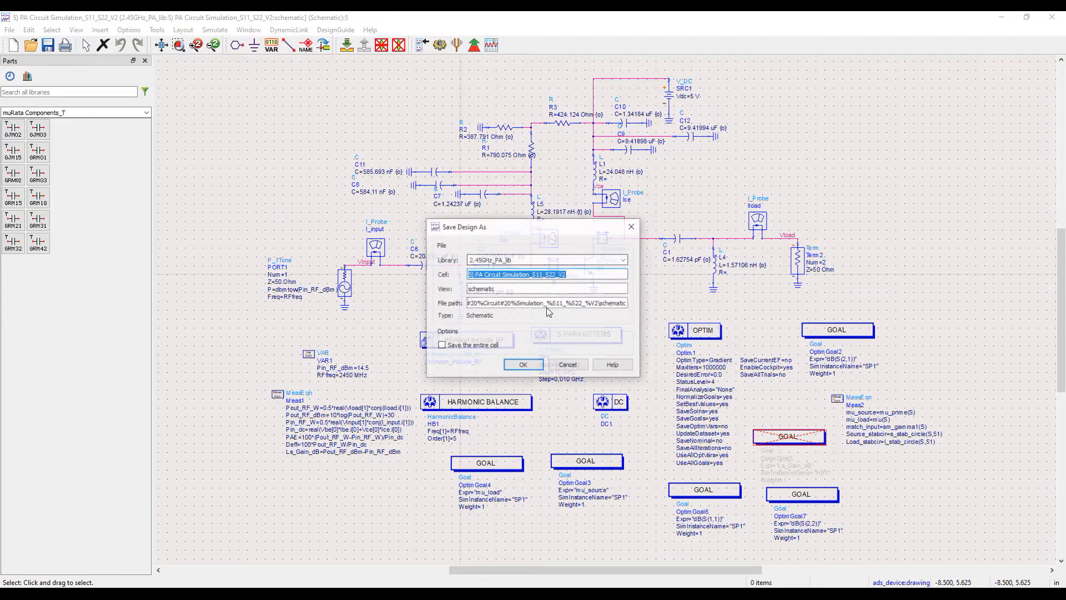
click(580, 274)
text(_)
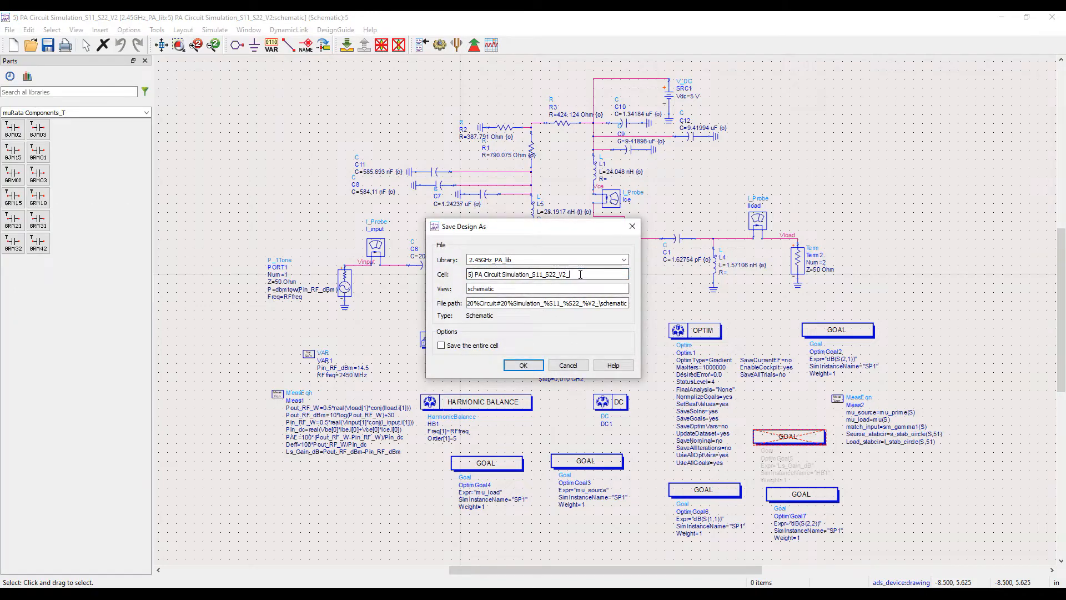
text(Layout)
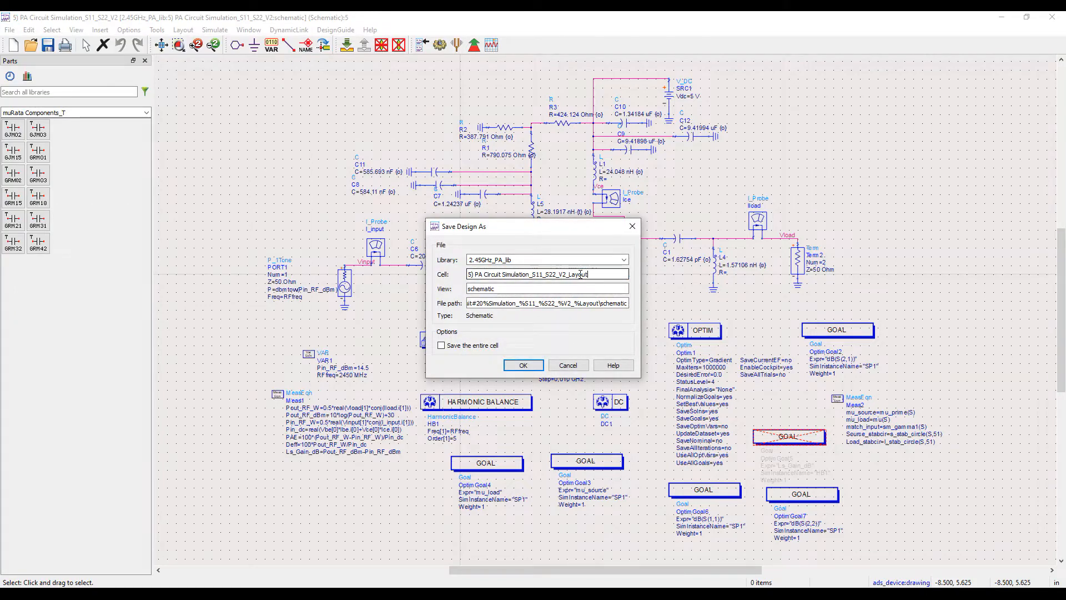
click(523, 366)
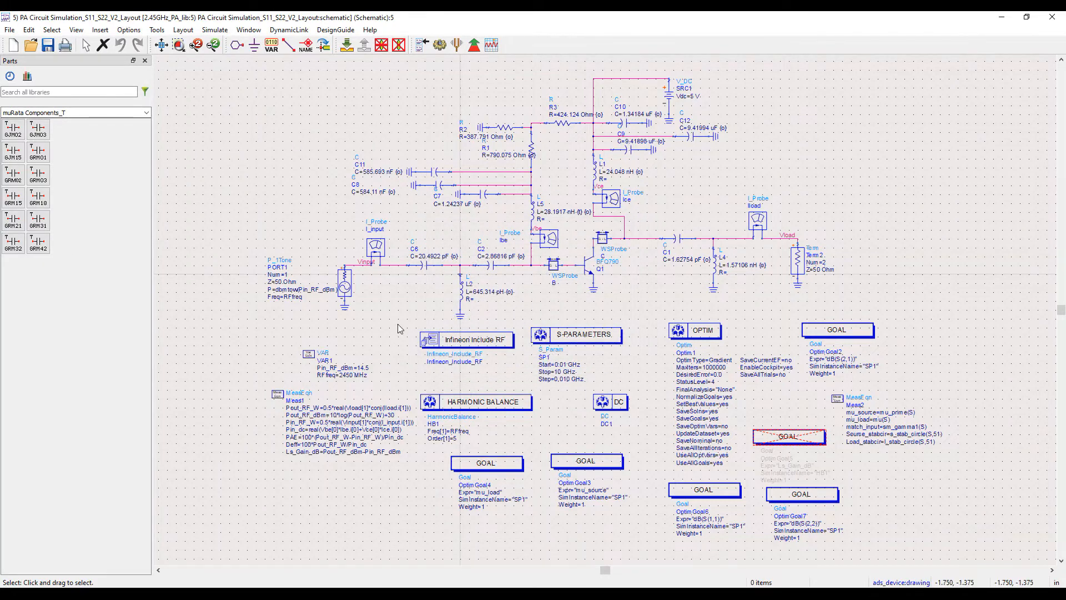
Delete all simulation controllers, optimization goals, variables and measurement equations below the amplifier circuit
scroll(506, 321, down, 1)
scroll(509, 327, up, 1)
drag(319, 303, 1010, 494)
key(Delete)
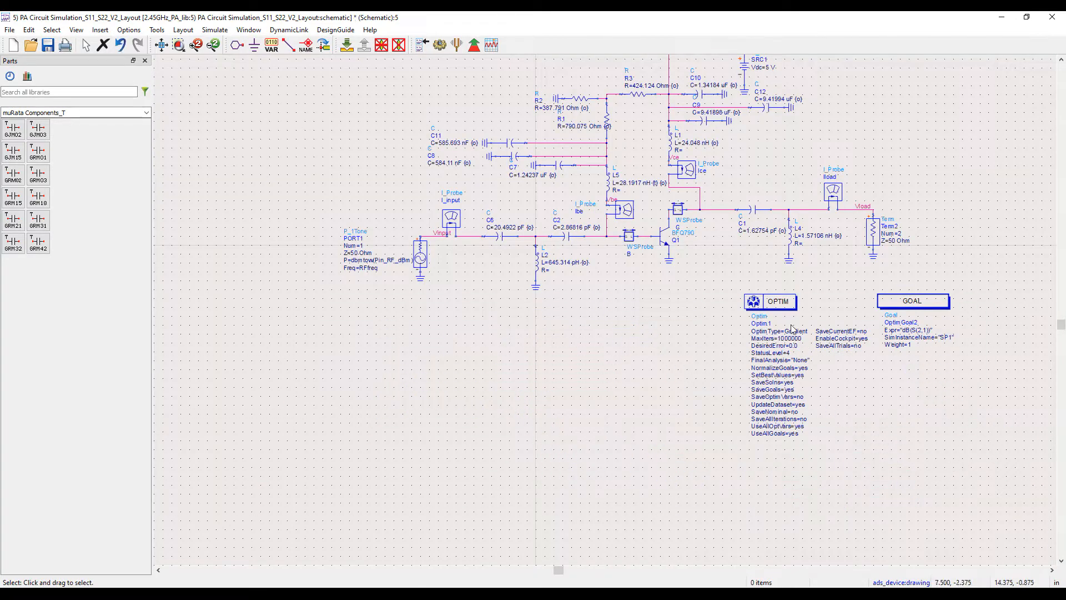
drag(733, 278, 958, 325)
key(Delete)
scroll(753, 301, down, 2)
scroll(544, 291, up, 3)
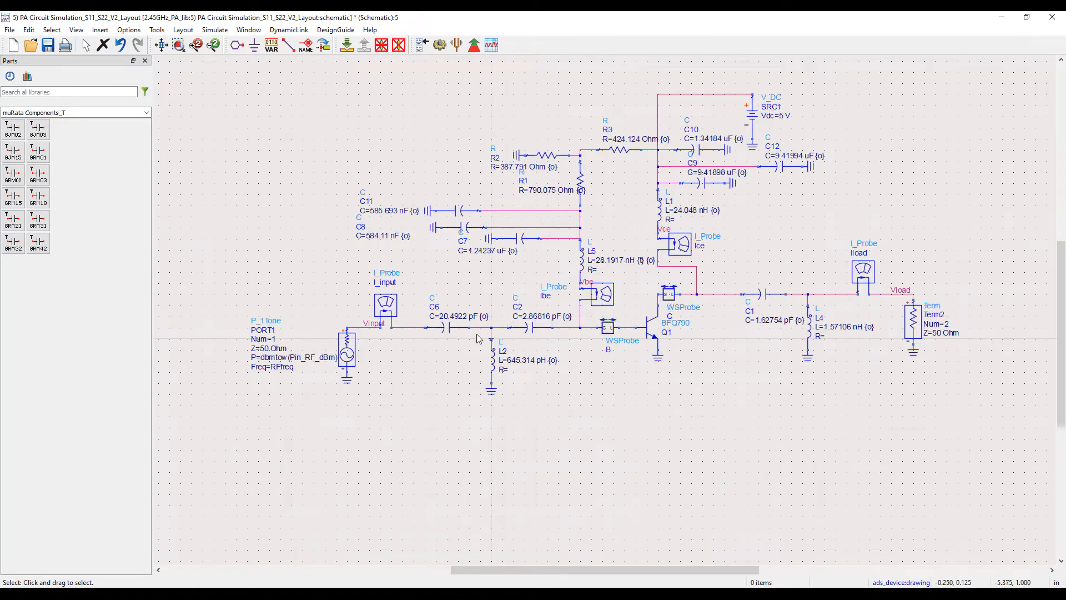
Swap all nine capacitors for the C_Pad1 component, retaining their parameter values and instance names
ctrl+click(529, 329)
ctrl+click(764, 296)
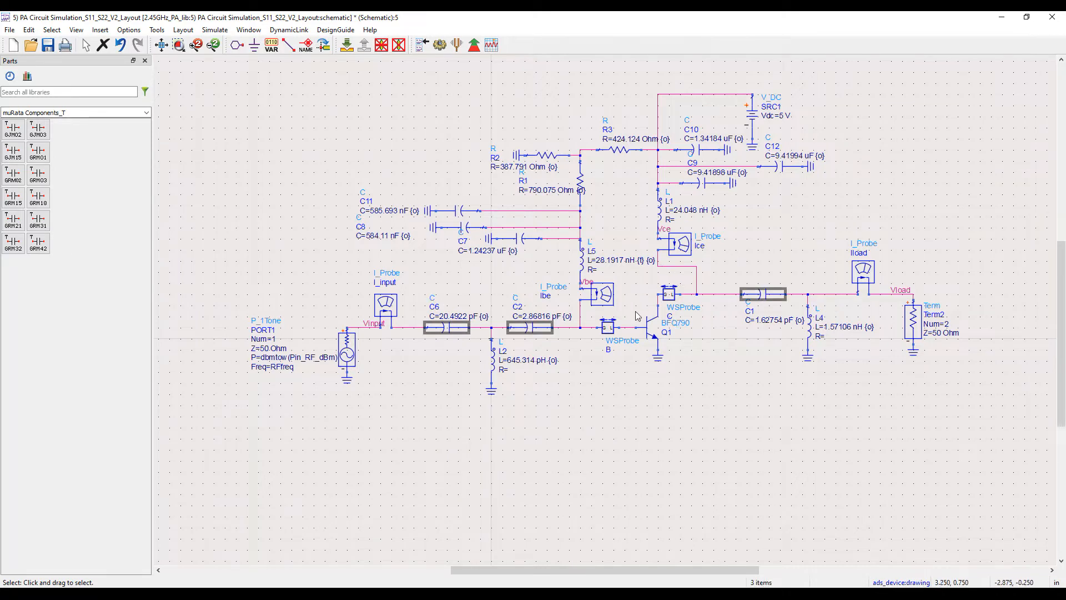
ctrl+click(522, 240)
ctrl+click(479, 229)
ctrl+click(466, 211)
ctrl+click(701, 183)
ctrl+click(780, 166)
ctrl+click(703, 150)
click(29, 29)
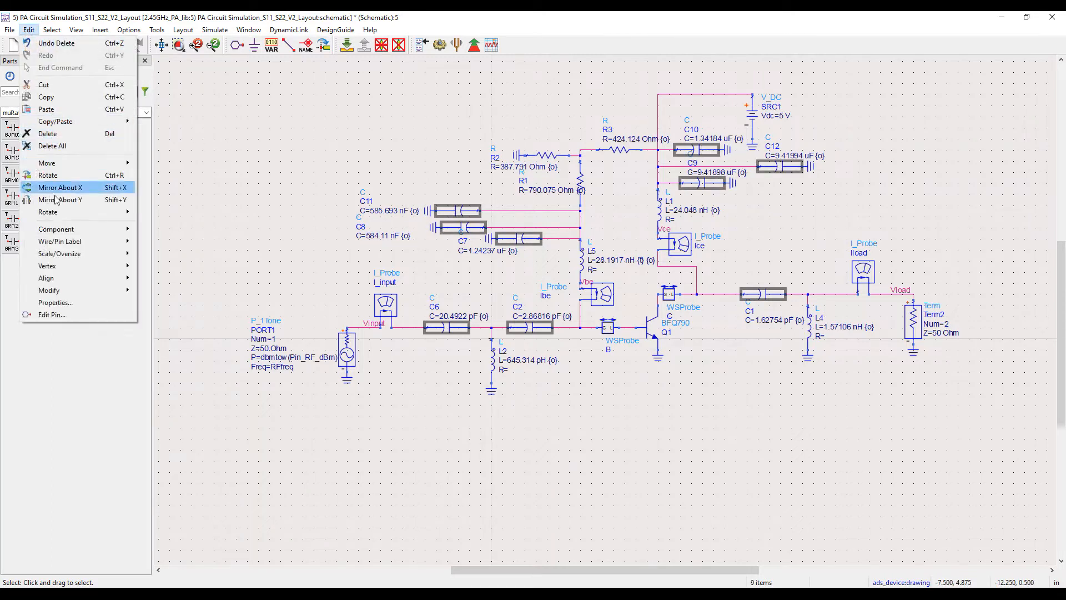
mouse_move(58, 229)
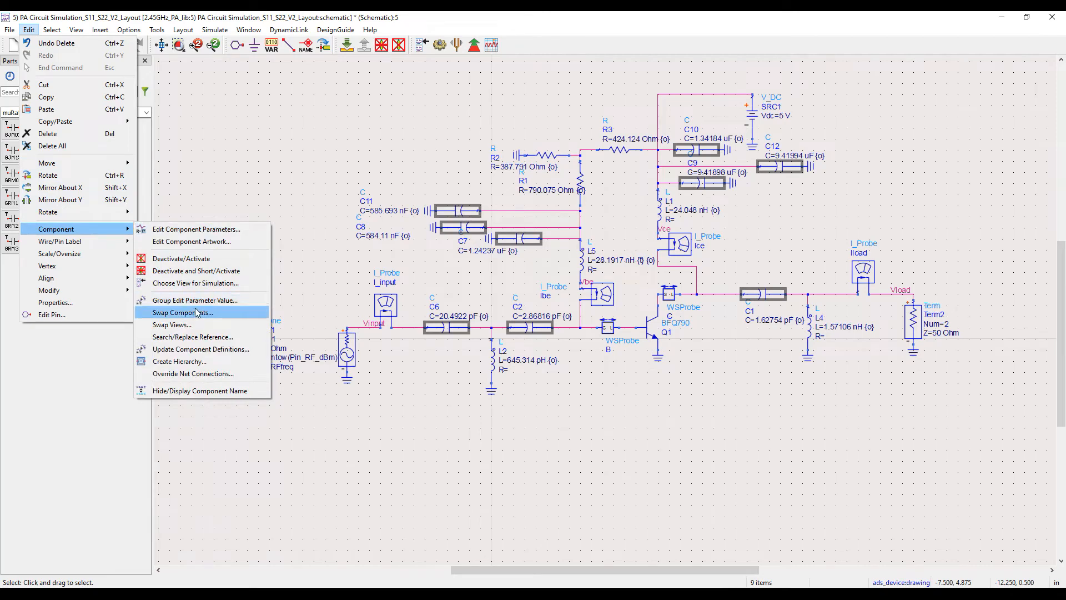
click(197, 313)
click(628, 326)
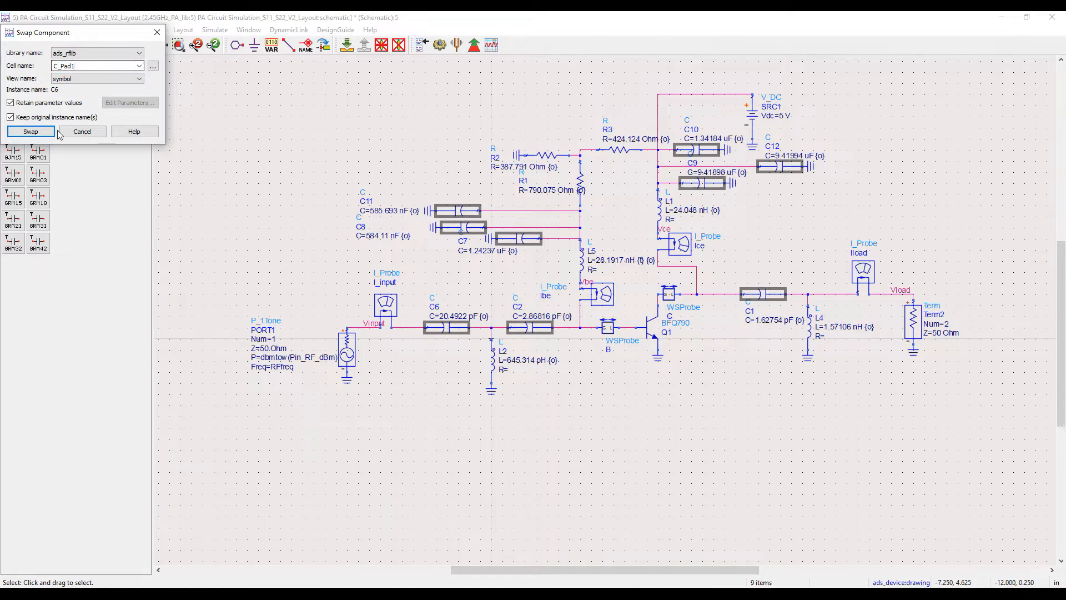
click(30, 131)
click(201, 180)
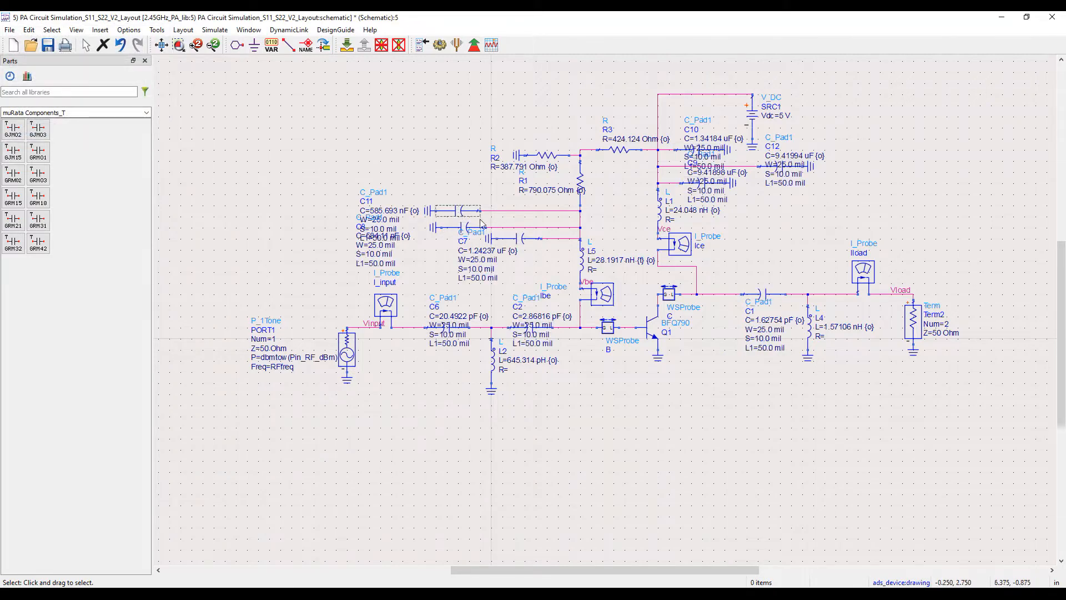
Swap inductors L1, L2, L4 and L5 for the L_Pad1 component, retaining their parameter values and instance names
click(492, 363)
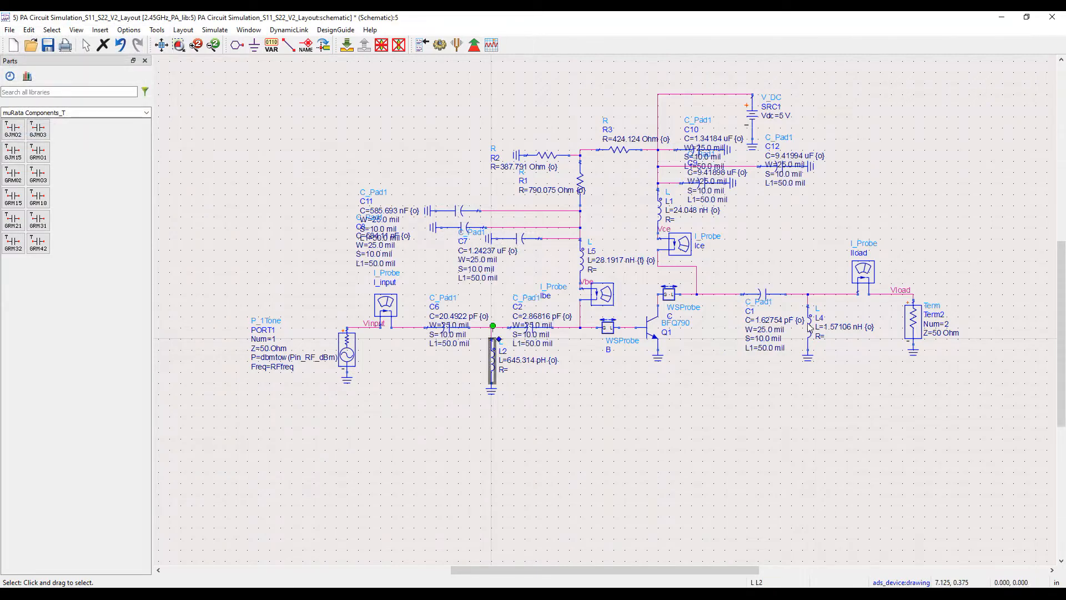
ctrl+click(809, 328)
ctrl+click(581, 260)
ctrl+click(659, 211)
click(28, 30)
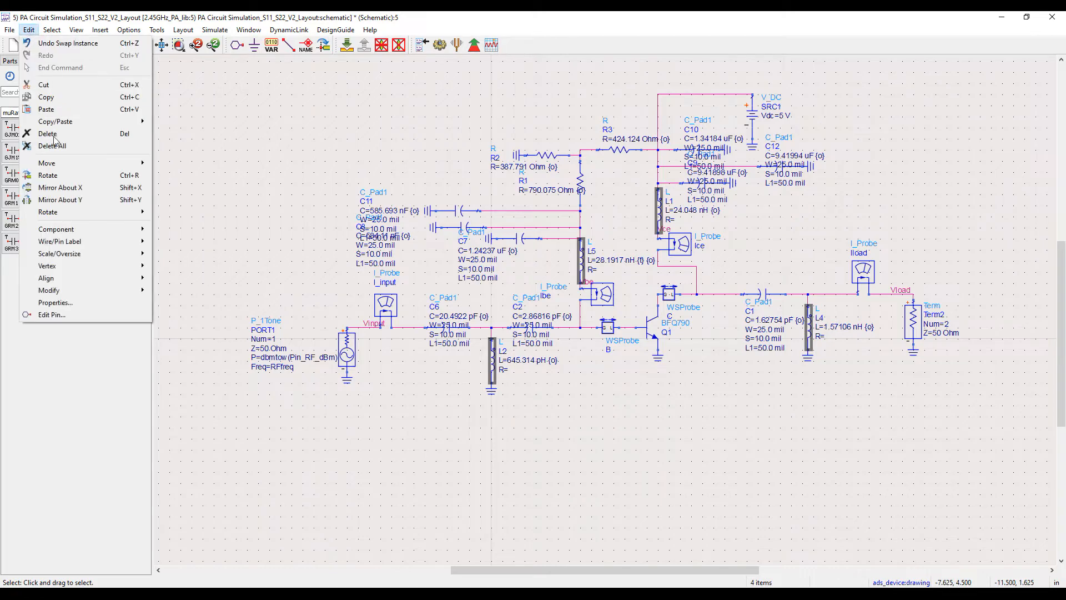
click(217, 302)
click(67, 65)
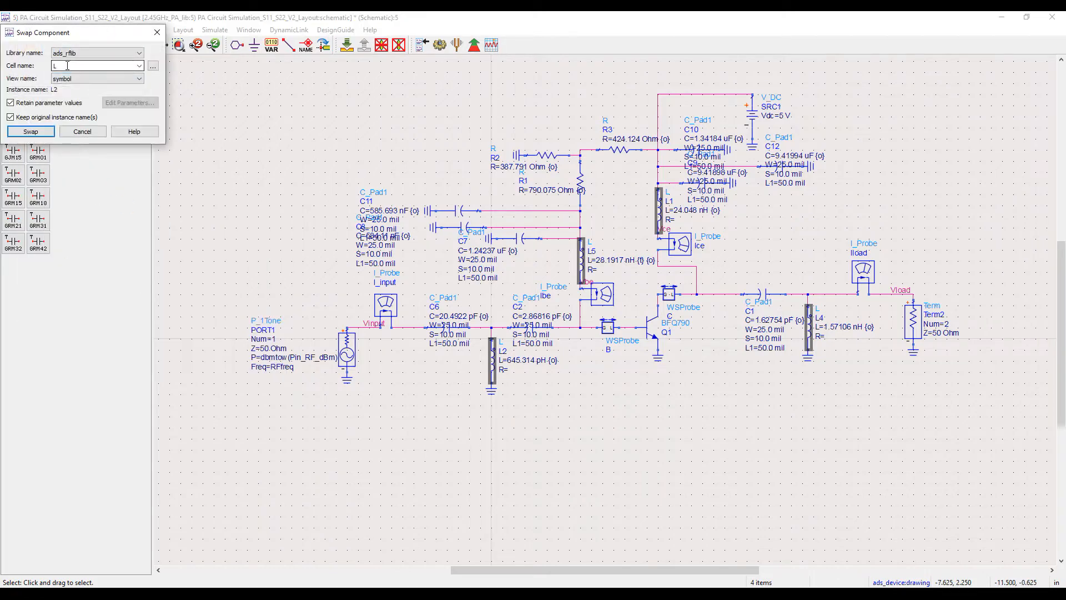
text(_Pad1)
key(Return)
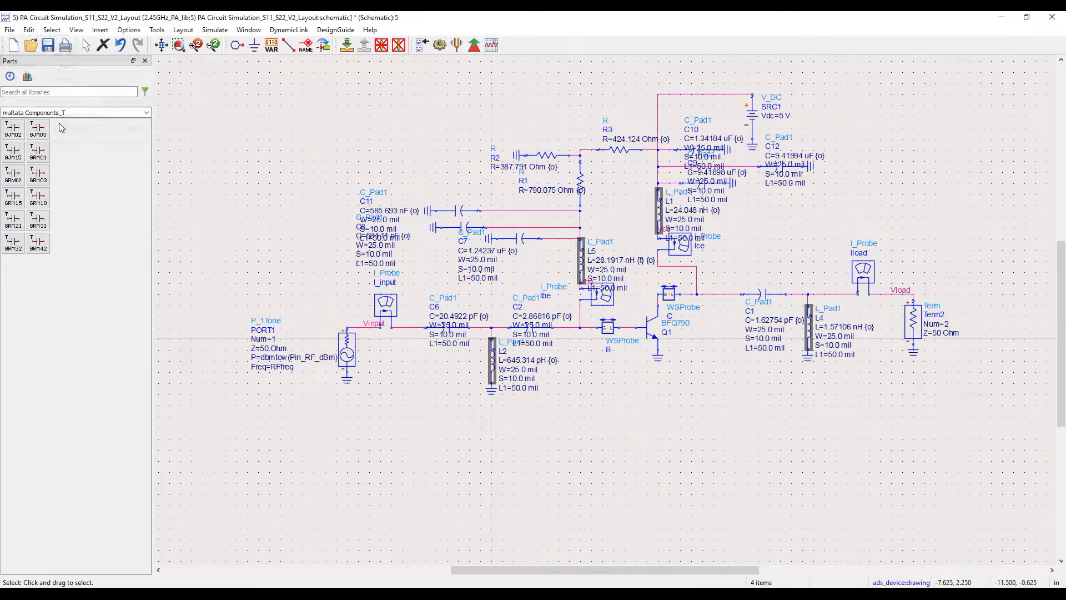
Swap resistors R1, R2 and R3 for the R_Pad1 component
click(547, 160)
ctrl+click(619, 149)
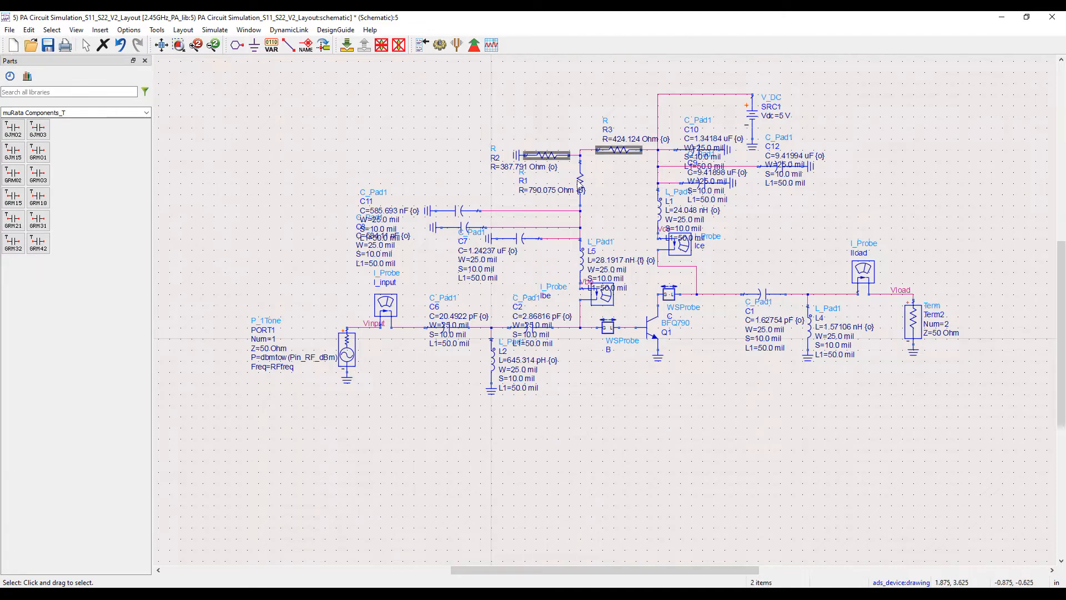
ctrl+click(580, 182)
click(28, 29)
mouse_move(56, 229)
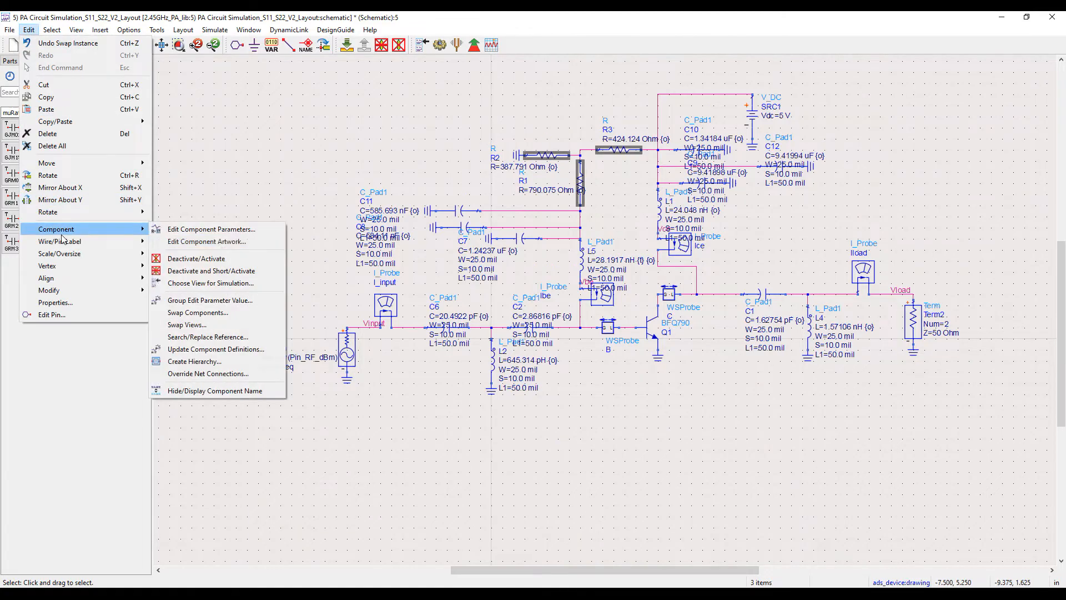
click(188, 324)
click(66, 66)
text(_Pad1)
key(Return)
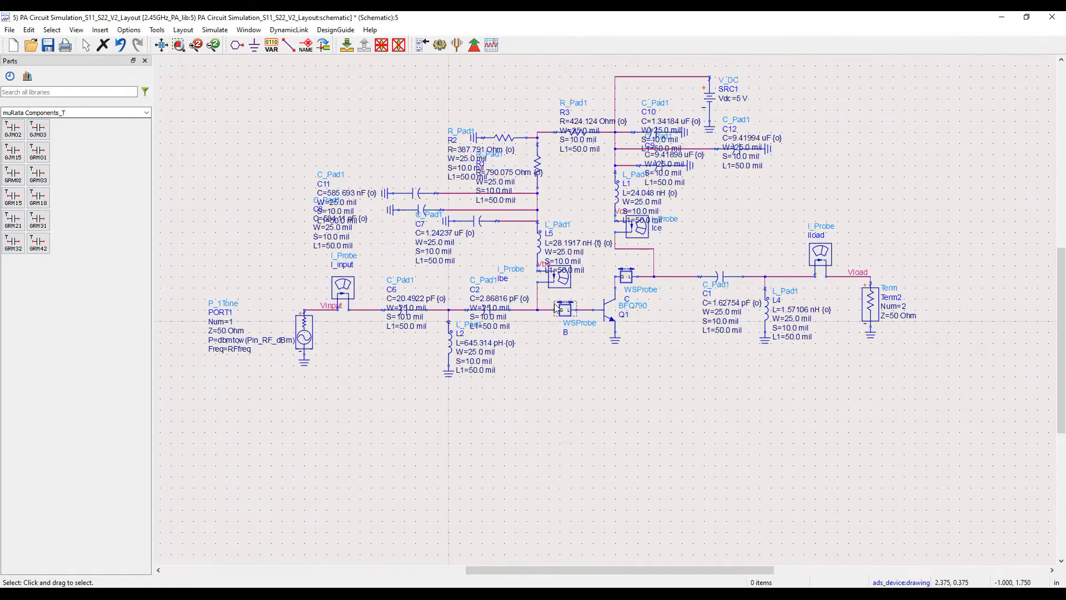
Group-edit the whole circuit's component parameters, setting W to 0.508 mm and S to 0.3302 mm
scroll(455, 340, up, 1)
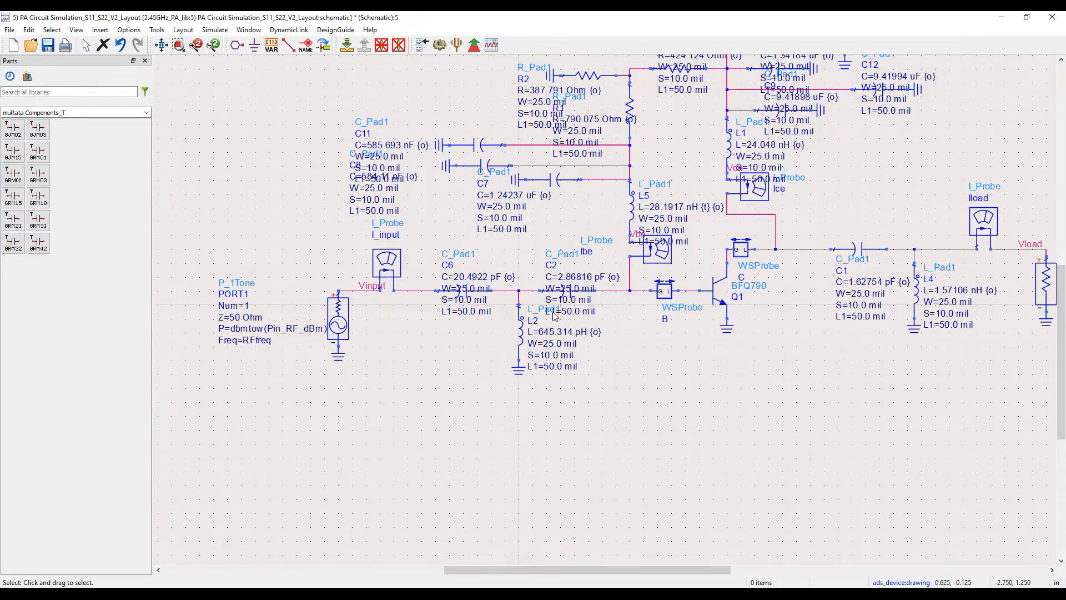
scroll(547, 277, down, 2)
scroll(613, 322, up, 2)
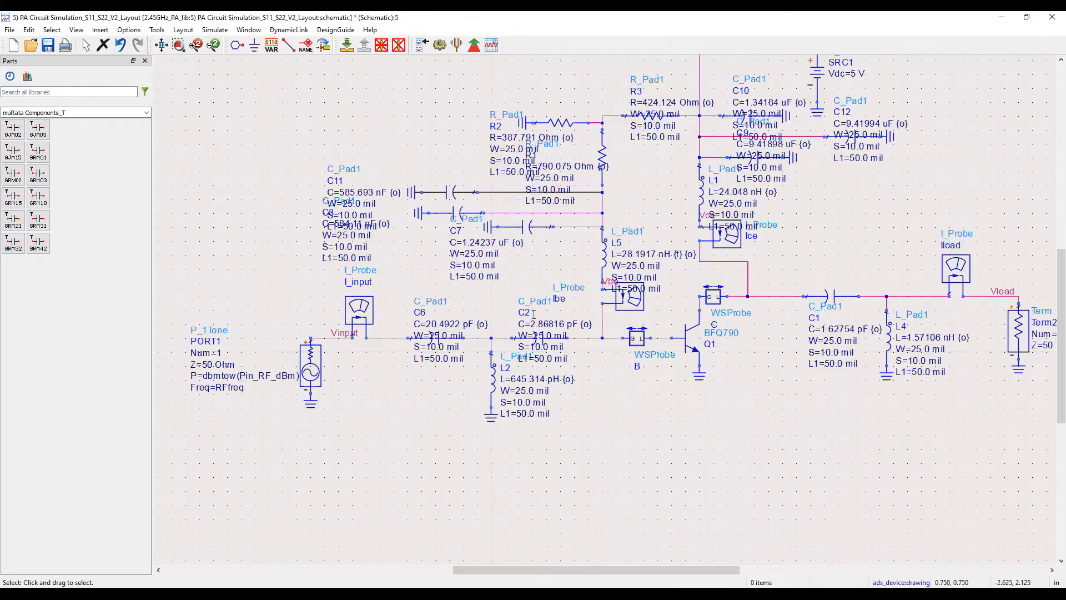
scroll(613, 322, down, 1)
scroll(545, 250, down, 1)
drag(400, 95, 971, 467)
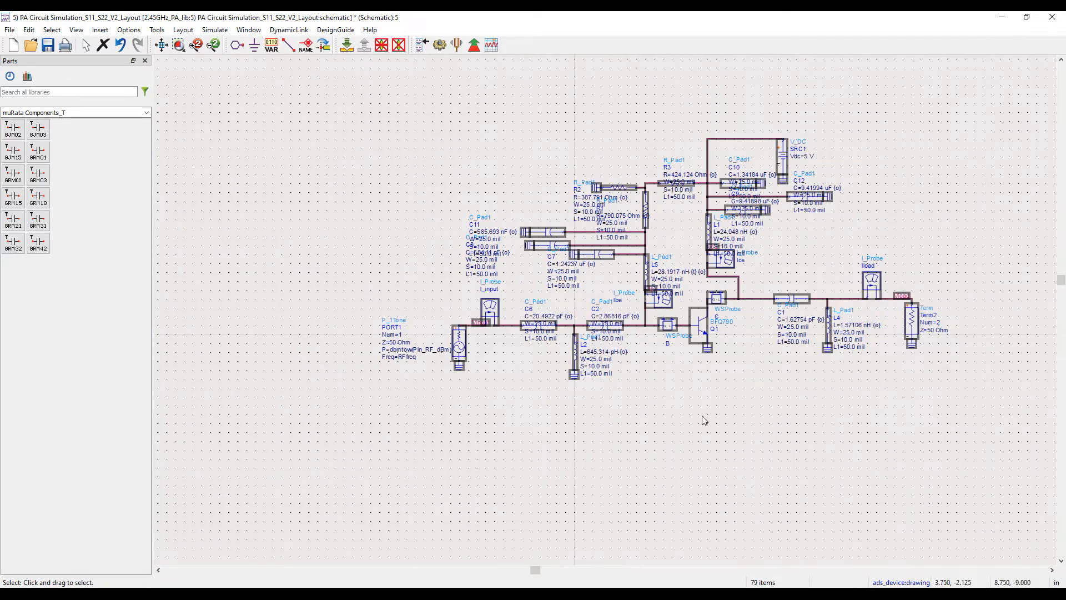
click(28, 30)
mouse_move(50, 232)
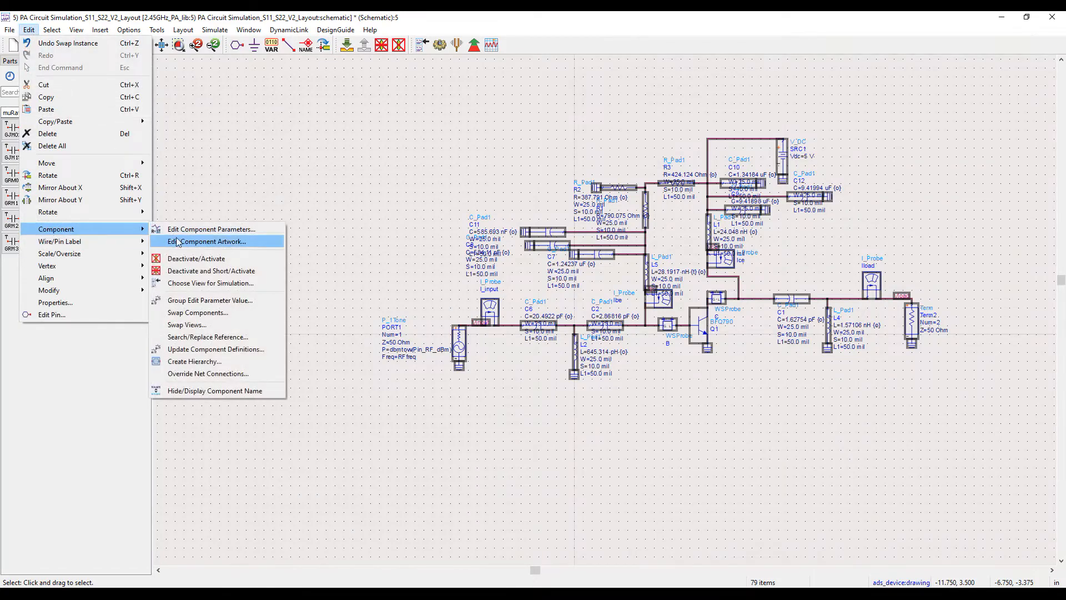
click(196, 303)
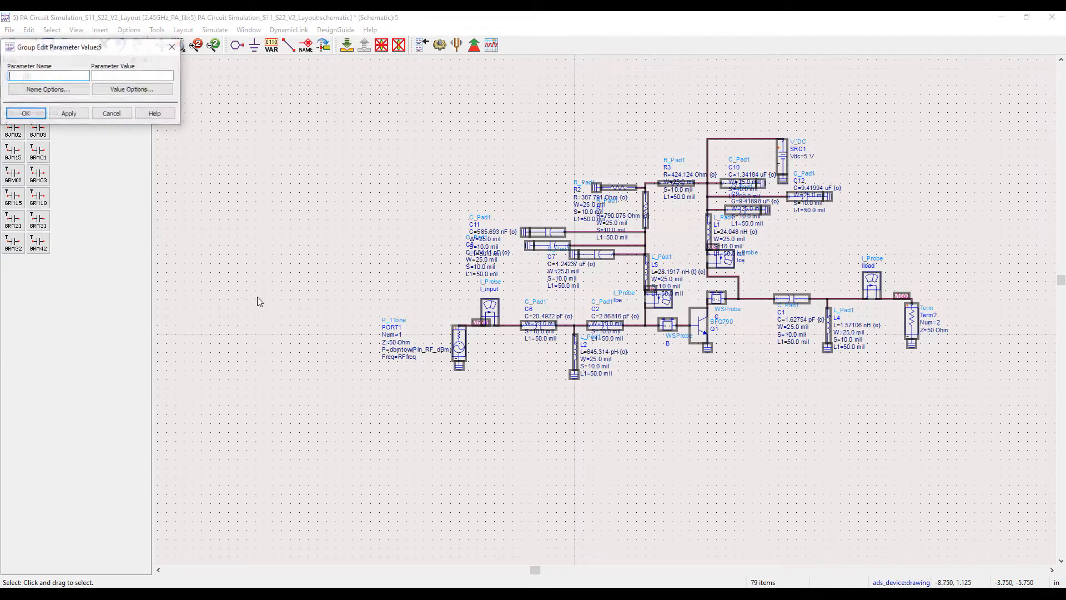
click(32, 76)
text(W)
click(106, 77)
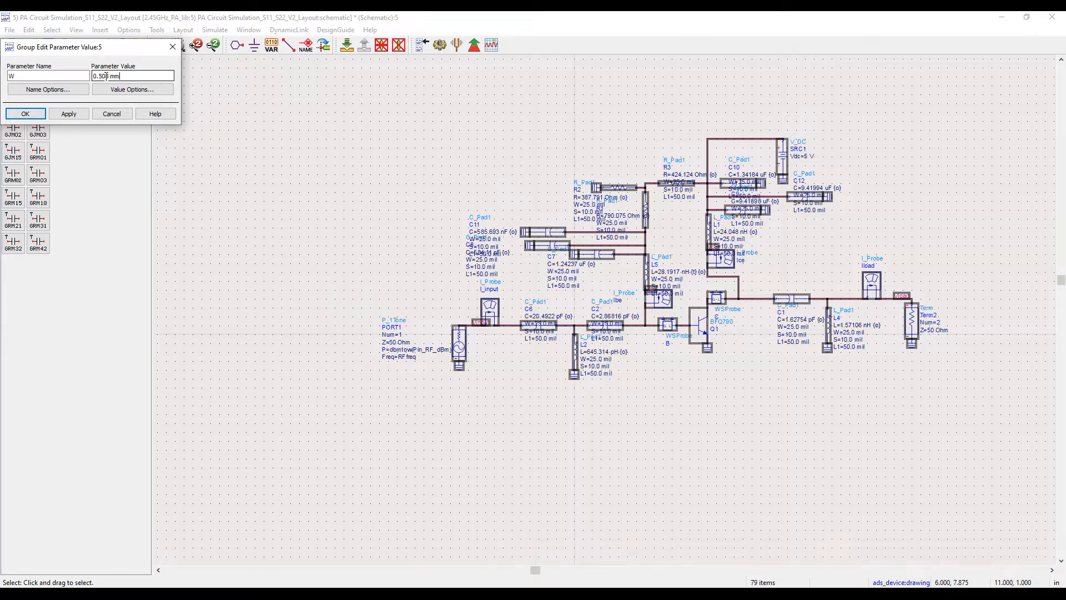
click(69, 113)
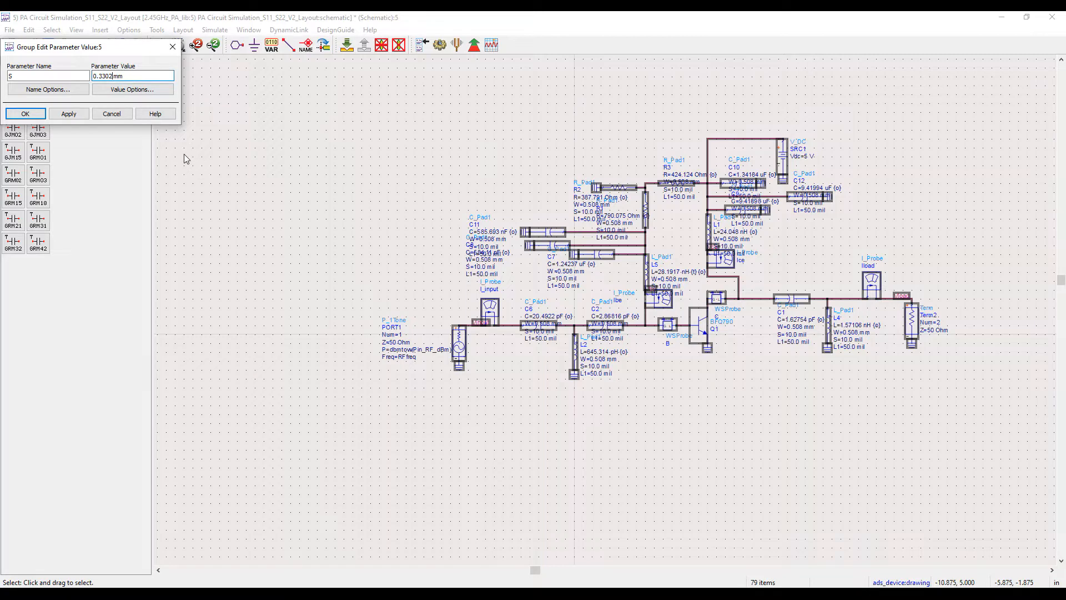
click(78, 115)
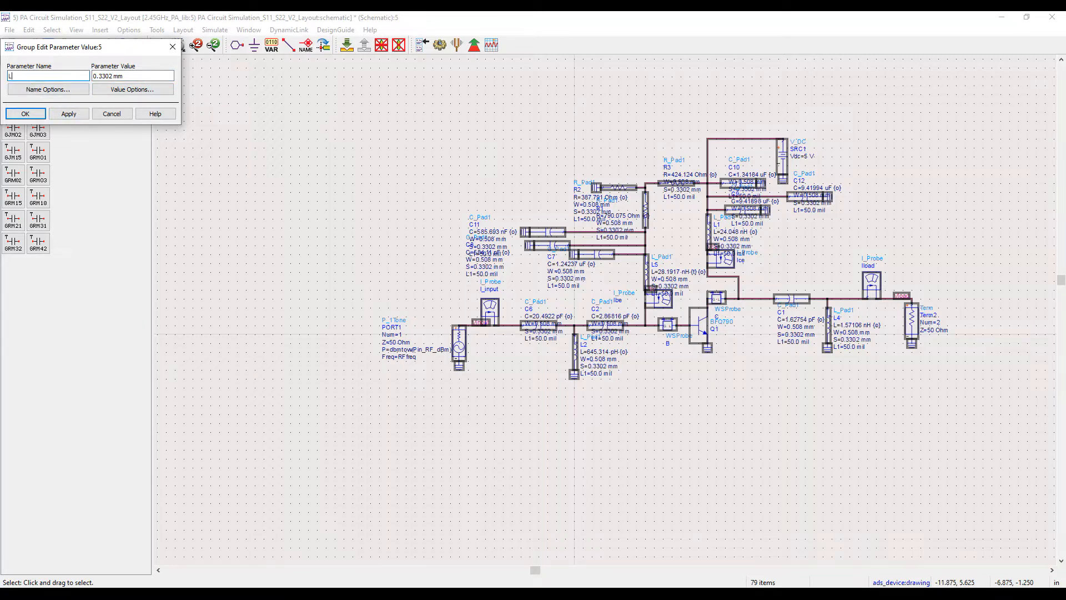
Set parameter L1 to 0.8636 mm for all selected pad components and save the schematic
click(110, 75)
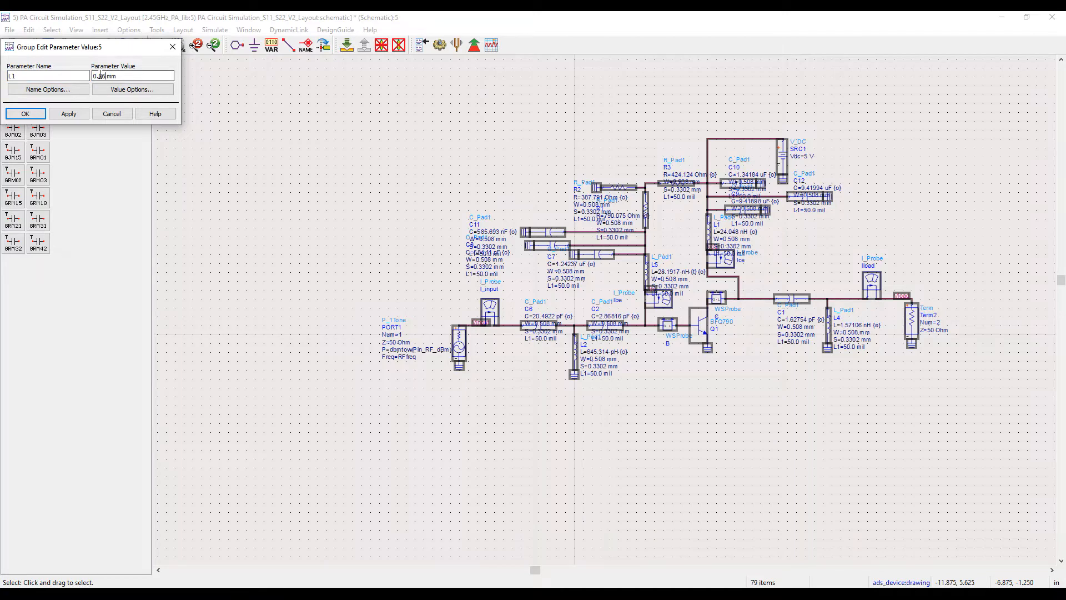
click(74, 114)
click(25, 114)
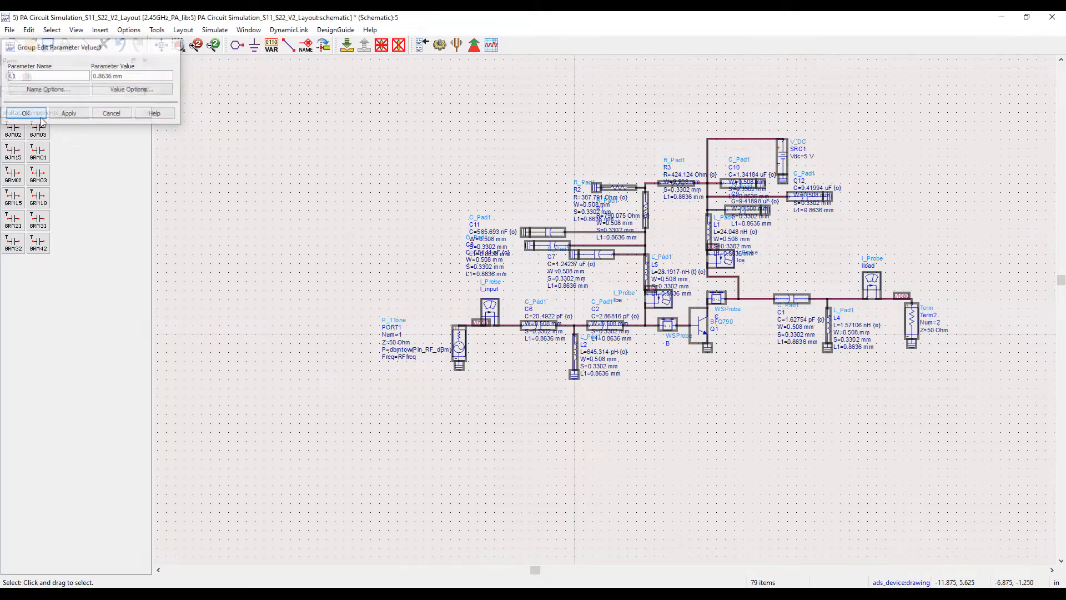
scroll(602, 321, up, 2)
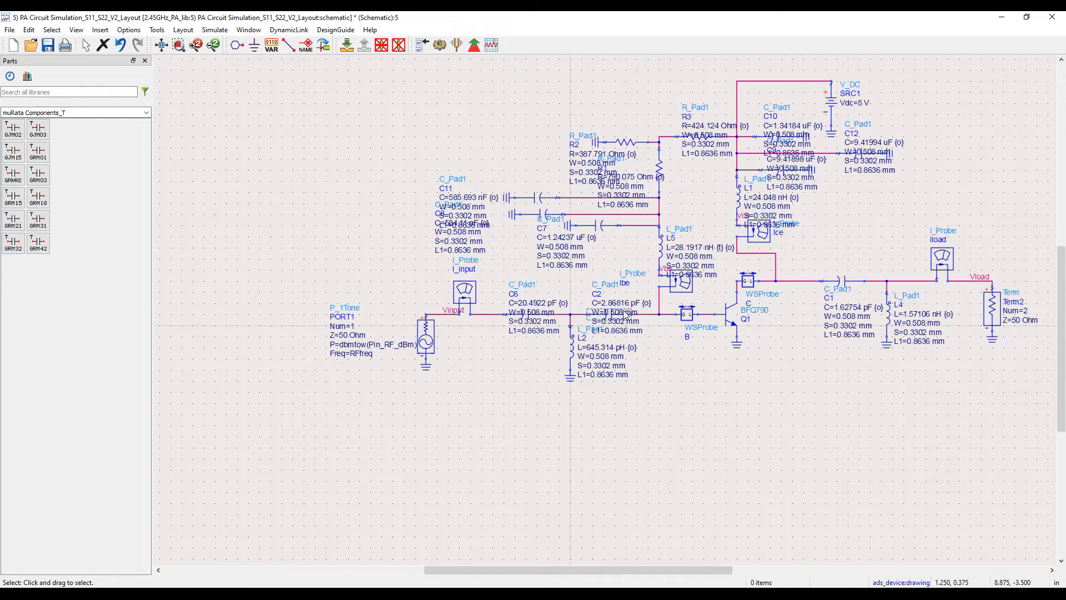
key(ctrl+s)
Delete the input source PORT1 and output termination Term2 together with the I_input and Iload current probes
scroll(499, 305, down, 1)
click(455, 299)
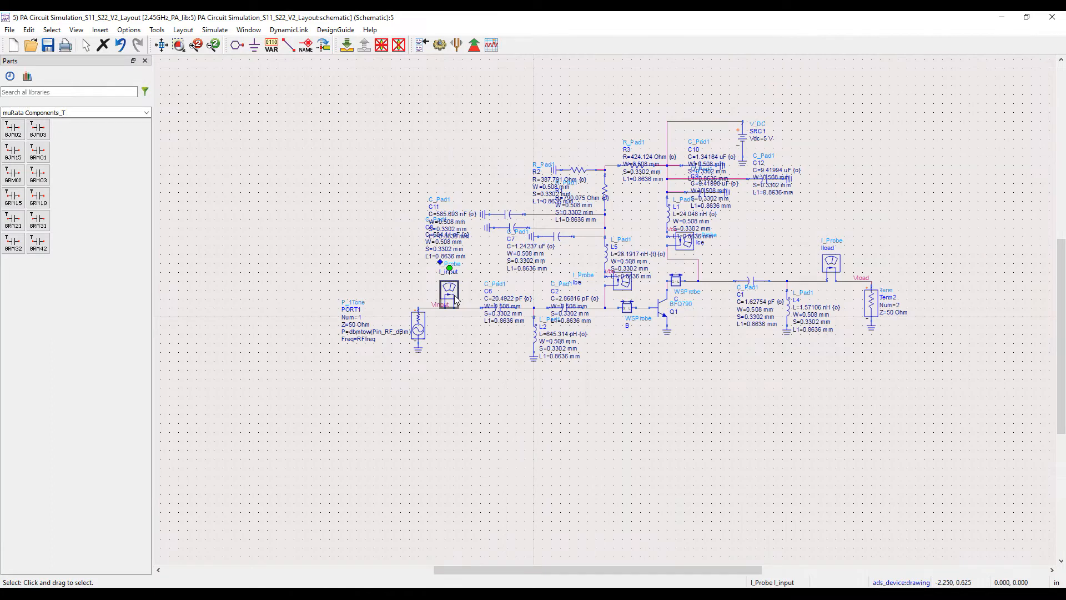
key(Delete)
click(418, 325)
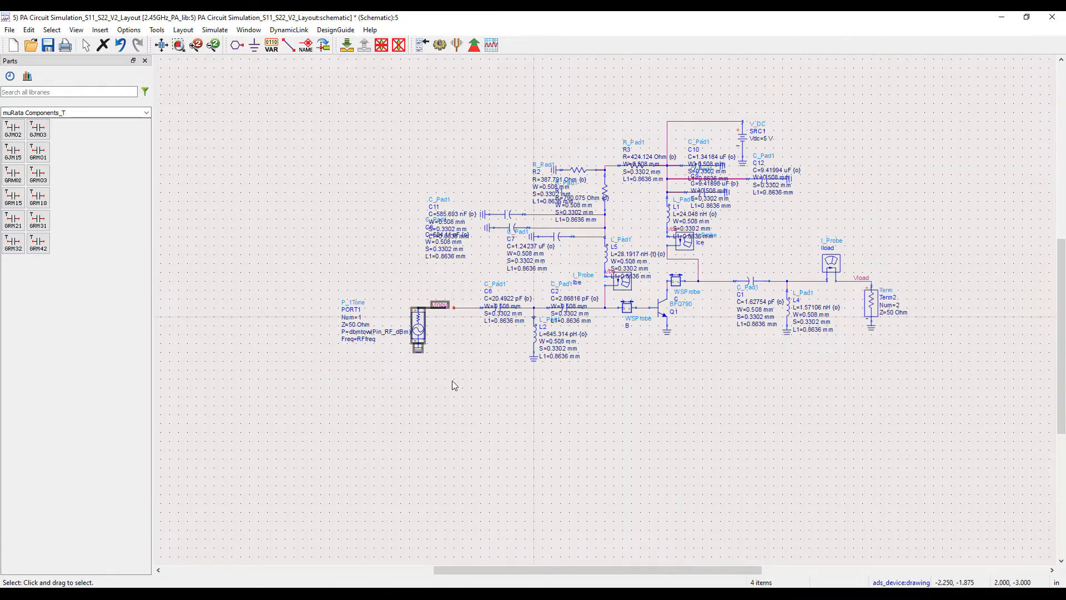
key(Delete)
drag(812, 236, 945, 353)
key(Delete)
Delete the Ice and Ibe current probes and both WSProbes around transistor Q1
click(685, 240)
key(Delete)
click(626, 282)
key(Delete)
click(676, 280)
key(Delete)
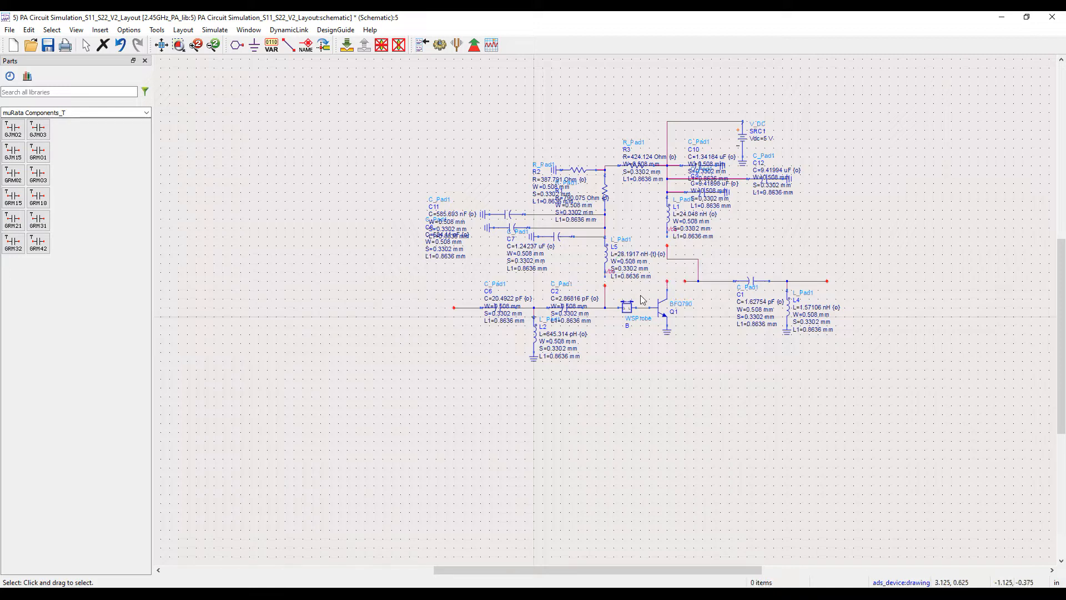
click(630, 306)
key(Delete)
Draw wires to close the gaps left by the deleted probes around transistor Q1
click(289, 44)
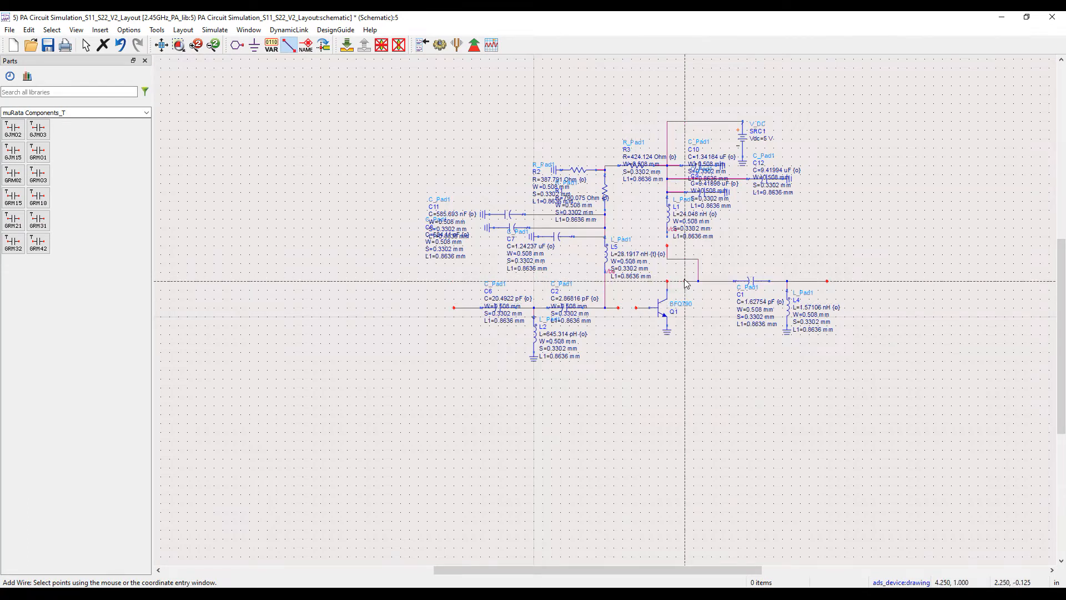
click(636, 307)
double_click(618, 307)
click(667, 245)
click(666, 236)
right_click(826, 229)
click(847, 235)
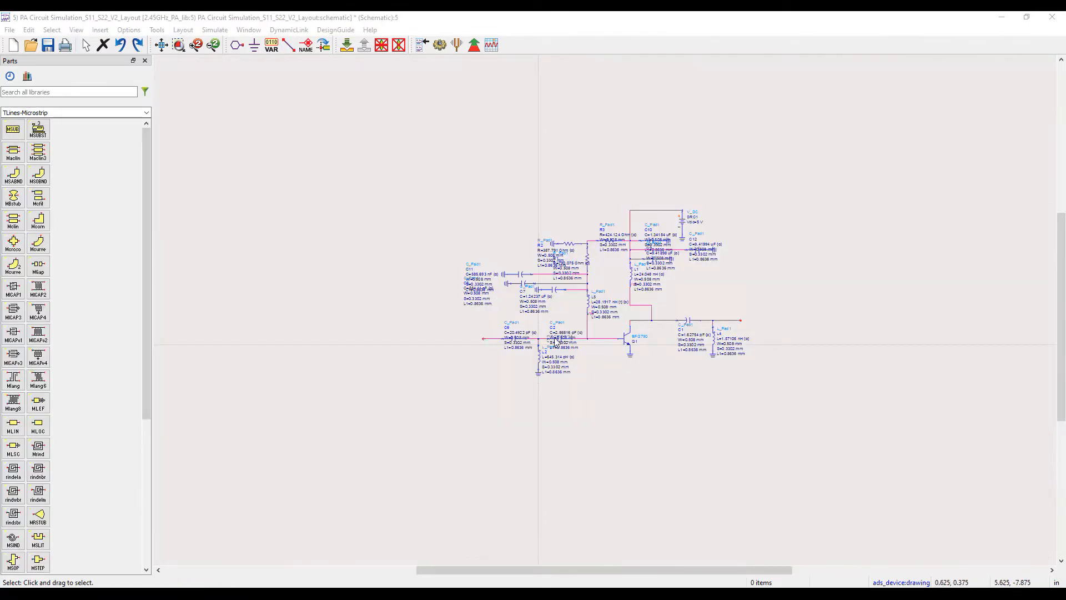
Move the input matching network further left and the output matching network further right of transistor Q1
drag(472, 314, 578, 386)
drag(516, 338, 350, 338)
drag(674, 299, 756, 373)
drag(685, 321, 832, 320)
Move the bias networks with their supply upward to open up space above transistor Q1
scroll(454, 280, down, 1)
drag(447, 206, 688, 308)
drag(594, 276, 594, 163)
click(626, 339)
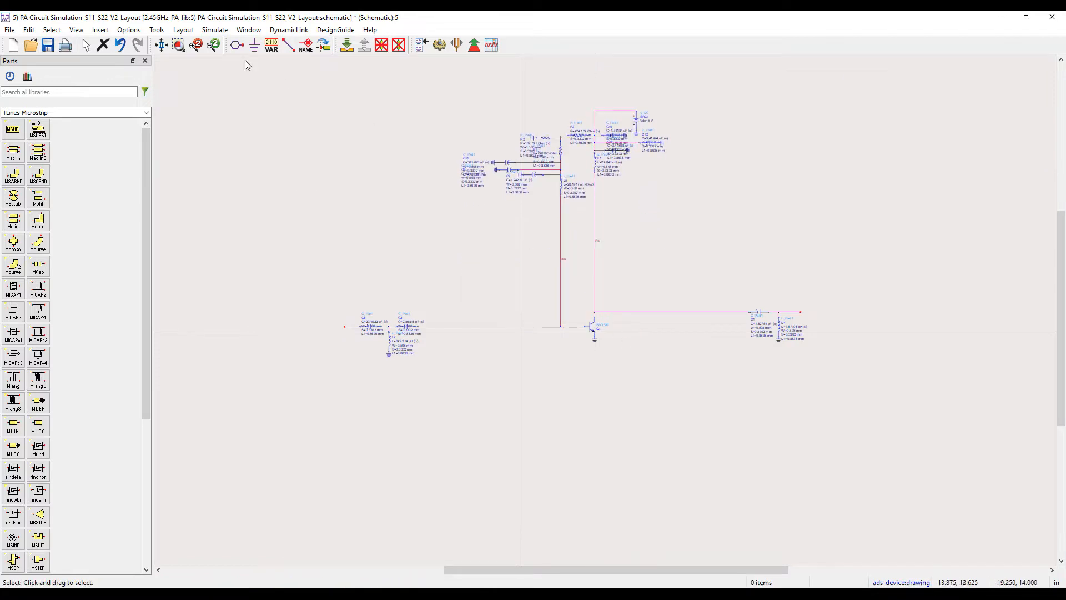
Space out the input matching network's series components and move shunt inductor L2 with its ground further below the line
click(162, 46)
drag(305, 473, 415, 474)
scroll(400, 395, down, 1)
drag(401, 390, 338, 390)
click(428, 425)
right_click(431, 352)
click(405, 347)
click(428, 419)
ctrl+click(428, 427)
drag(427, 426, 428, 477)
Move capacitor C1 closer to transistor Q1 and shift shunt inductor L4 with its ground further below the output line
scroll(877, 370, up, 1)
drag(695, 304, 579, 304)
click(733, 342)
ctrl+click(733, 352)
drag(732, 353, 733, 404)
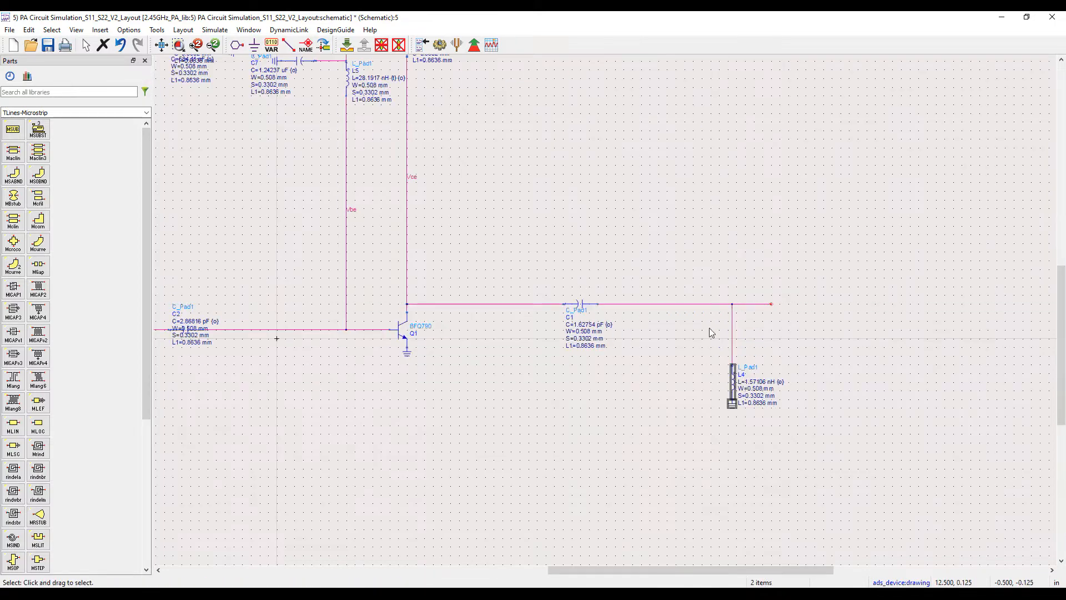
Move bias inductors L5 and L1 down their vertical wires so they sit just above transistor Q1
scroll(439, 154, down, 1)
drag(532, 250, 531, 399)
click(624, 296)
drag(581, 219, 581, 357)
Shift the base bias components further left in two groups to separate them from the collector bias network
drag(381, 138, 543, 281)
drag(509, 185, 426, 185)
drag(322, 148, 485, 258)
drag(428, 183, 369, 184)
Rearrange the supply and collector bias capacitors beside the collector bias line and wire them back to it
drag(553, 112, 730, 232)
mouse_move(608, 201)
mouse_down()
mouse_move(689, 201)
mouse_move(718, 299)
mouse_up()
click(289, 45)
click(682, 291)
click(586, 294)
key(Escape)
drag(756, 199, 580, 243)
drag(598, 281, 581, 279)
drag(697, 293, 696, 315)
drag(608, 292, 610, 314)
Move decoupling capacitors C7 and C8 down beside the base bias line above inductor L5
scroll(618, 319, down, 2)
scroll(584, 297, up, 1)
drag(381, 236, 438, 332)
drag(343, 231, 415, 286)
Wire decoupling capacitors C7 and C8 to the base bias line, deleting the stray segment between attempts
key(ctrl+w)
click(445, 326)
click(517, 326)
click(431, 279)
key(Escape)
click(519, 288)
key(Delete)
key(ctrl+w)
click(445, 327)
click(519, 327)
click(431, 280)
click(520, 279)
key(Escape)
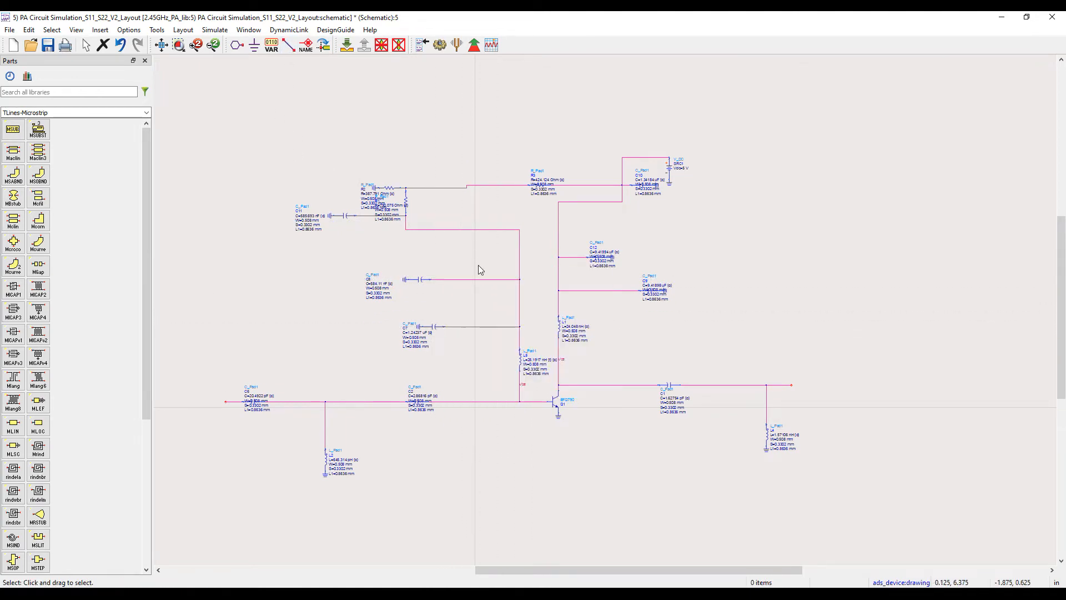
Place an MLIN microstrip line above the input network and set its length L to 0.414174 mm
click(21, 427)
click(240, 316)
right_click(210, 262)
click(233, 272)
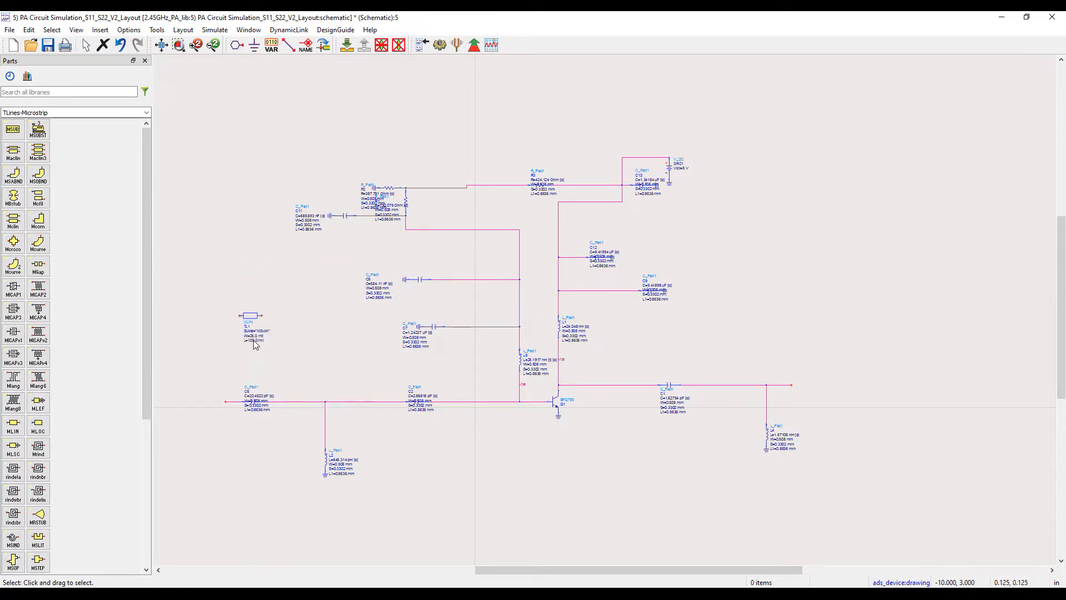
scroll(464, 326, up, 2)
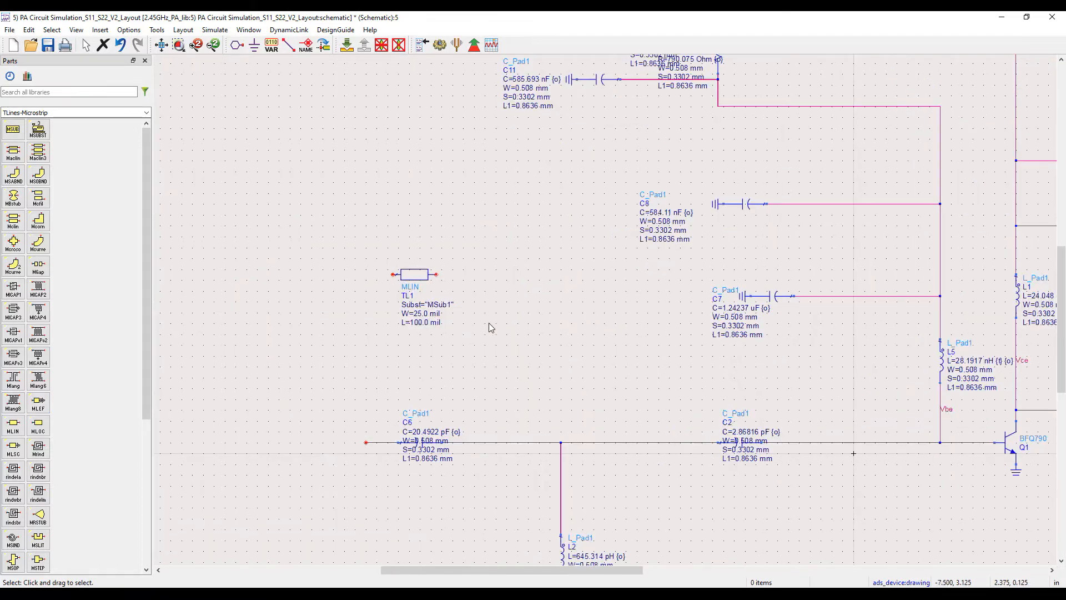
click(447, 383)
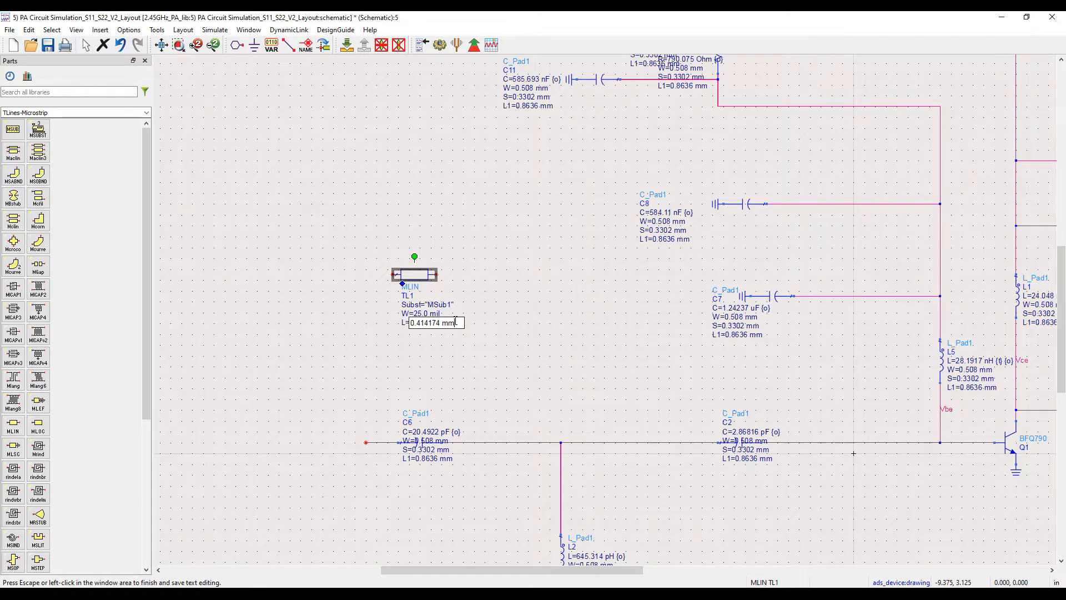
Attach the microstrip line to the input end of capacitor C6 and copy it
scroll(577, 323, down, 4)
scroll(562, 307, up, 2)
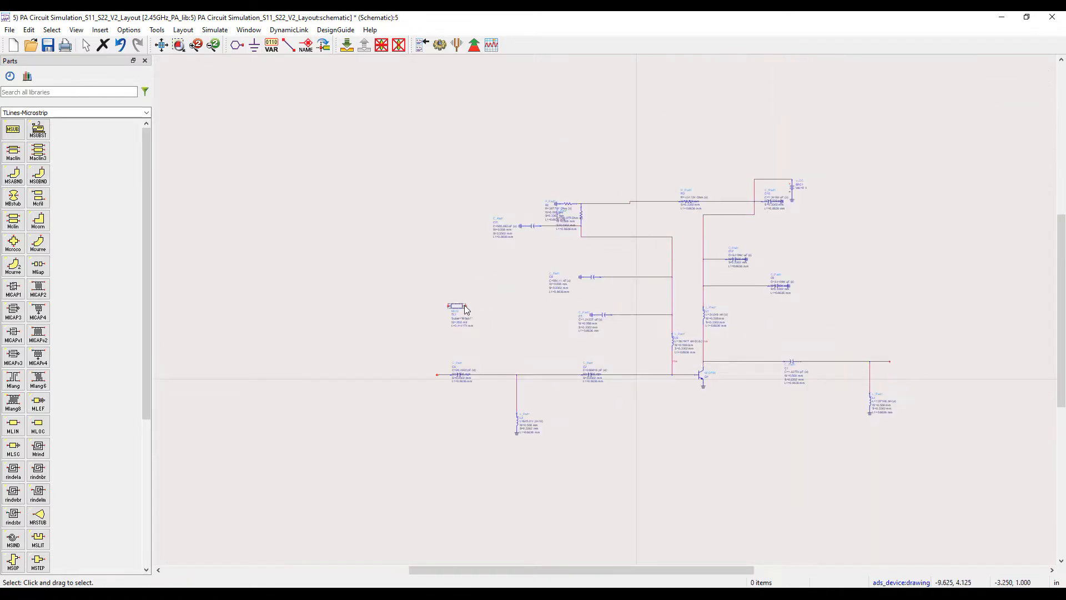
drag(465, 310, 435, 375)
right_click(429, 376)
click(461, 490)
Paste copies of the line after C6, on both sides of C2, and at the base of Q1
right_click(491, 288)
click(521, 351)
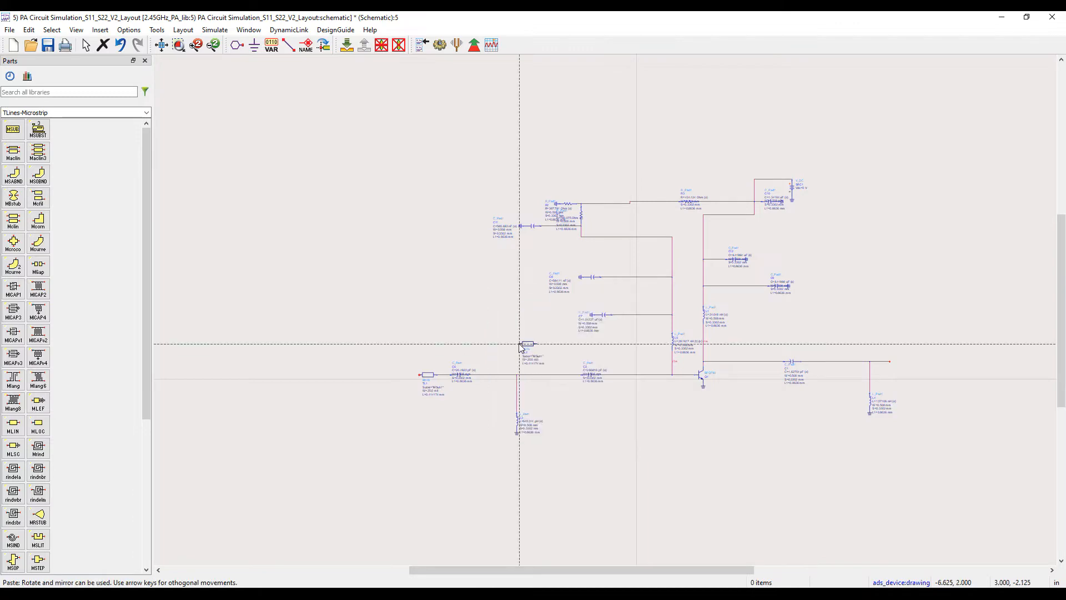
scroll(520, 353, up, 2)
click(483, 291)
click(633, 291)
click(739, 290)
scroll(729, 282, down, 2)
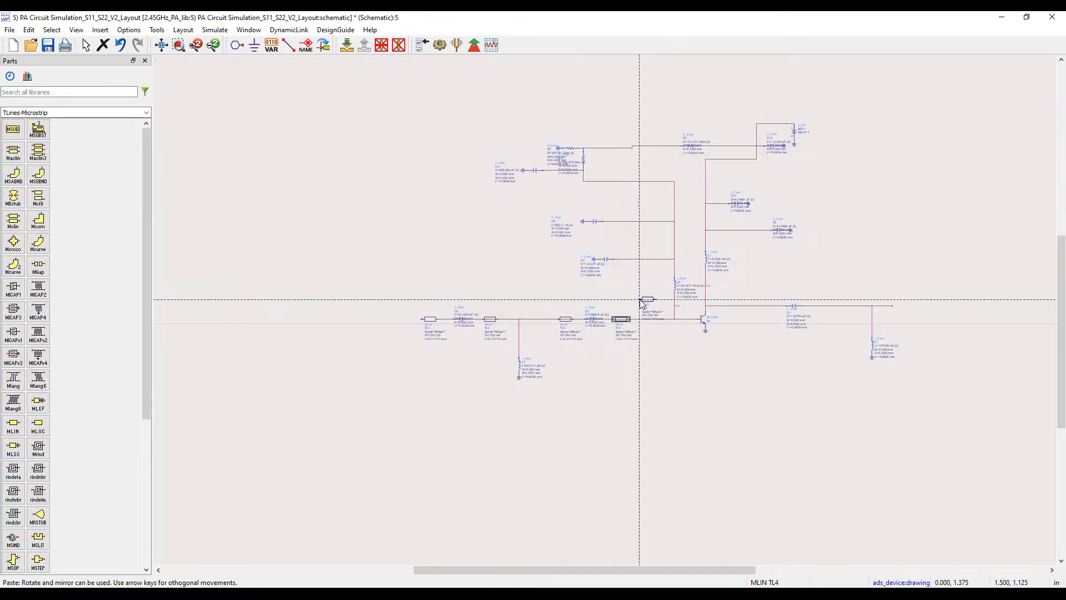
scroll(640, 300, up, 2)
click(513, 346)
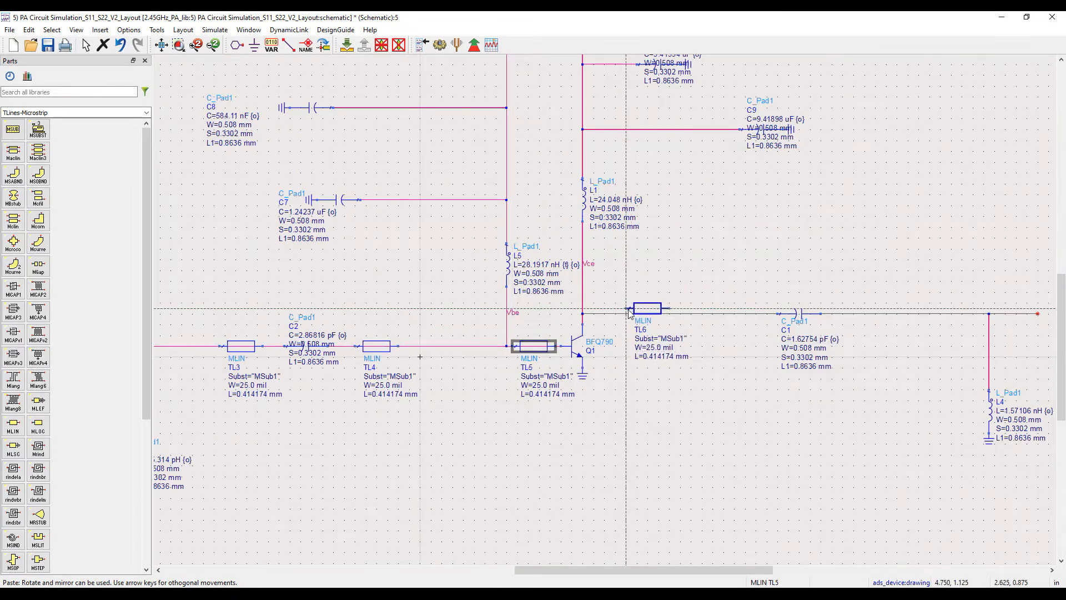
key(Escape)
Move the collector bias and output network to the right to make room for a line at Q1's collector
scroll(599, 315, down, 5)
scroll(672, 254, up, 2)
drag(470, 222, 650, 362)
drag(489, 319, 548, 319)
Paste copies of the microstrip line along the output path, from Q1's collector through both sides of capacitor C1
click(714, 306)
right_click(713, 306)
click(743, 373)
click(489, 383)
click(563, 383)
key(Escape)
right_click(661, 352)
click(688, 419)
click(642, 383)
key(Escape)
Undo the last change, then reposition and rotate the bias components R2 and C11 around resistor R1
scroll(584, 312, down, 2)
scroll(598, 281, up, 4)
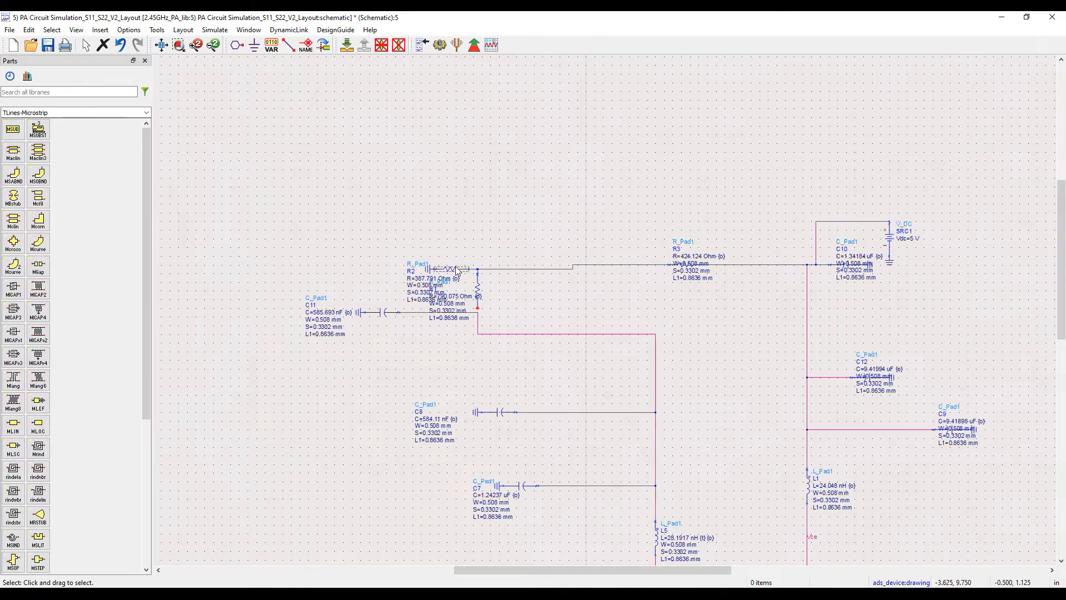
key(ctrl+z)
drag(454, 268, 603, 239)
click(29, 30)
click(55, 175)
click(525, 213)
drag(383, 312, 465, 238)
click(29, 30)
click(56, 175)
Wire C11, R1, R2 and R3 together along one horizontal bias line
click(289, 45)
click(464, 256)
click(289, 45)
click(564, 265)
click(464, 265)
click(669, 265)
click(604, 265)
key(Escape)
Paste a copy of the microstrip line into the bias line between capacitor C11 and resistor R1
scroll(611, 294, down, 2)
right_click(432, 307)
click(461, 375)
scroll(560, 267, up, 2)
click(536, 289)
scroll(822, 287, up, 1)
right_click(498, 189)
click(522, 197)
Spread the bias line components apart and paste a microstrip line on each side of resistor R3
drag(478, 288, 455, 288)
drag(552, 289, 525, 289)
drag(689, 289, 752, 289)
right_click(772, 216)
click(793, 279)
click(785, 288)
right_click(762, 188)
click(784, 196)
click(669, 291)
right_click(687, 195)
click(705, 203)
Move resistor R2 further right and paste a microstrip line between R1 and the R2 junction
drag(559, 210, 617, 218)
right_click(550, 202)
click(573, 266)
click(561, 287)
right_click(515, 191)
click(534, 200)
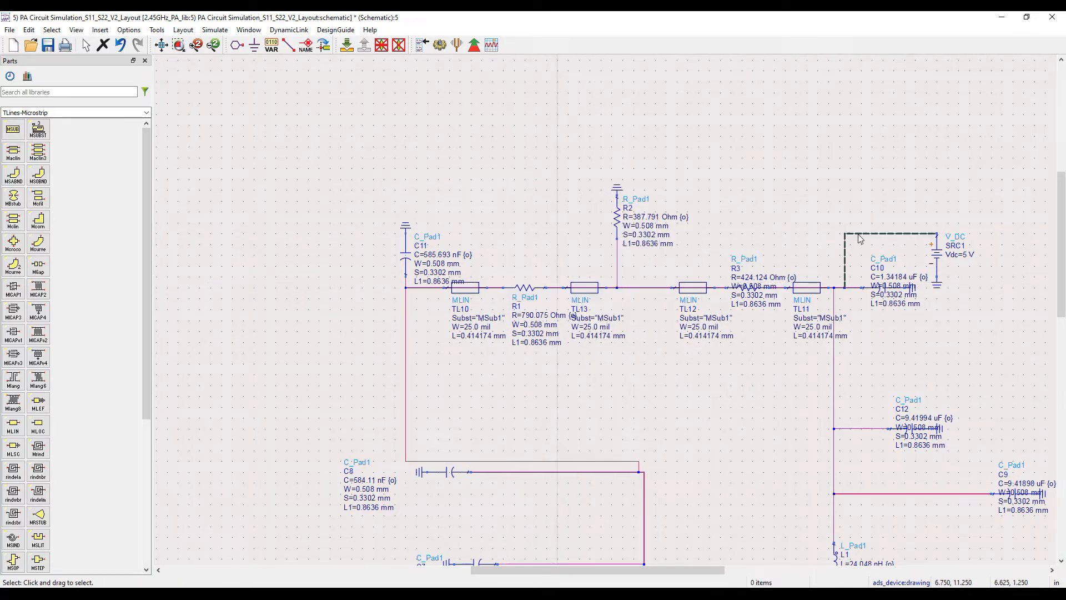
Move the 5 V supply wire up and paste a microstrip line between the supply and the bias line
scroll(778, 266, up, 2)
drag(713, 325, 722, 189)
right_click(621, 208)
click(644, 271)
click(590, 149)
key(Escape)
scroll(613, 302, down, 2)
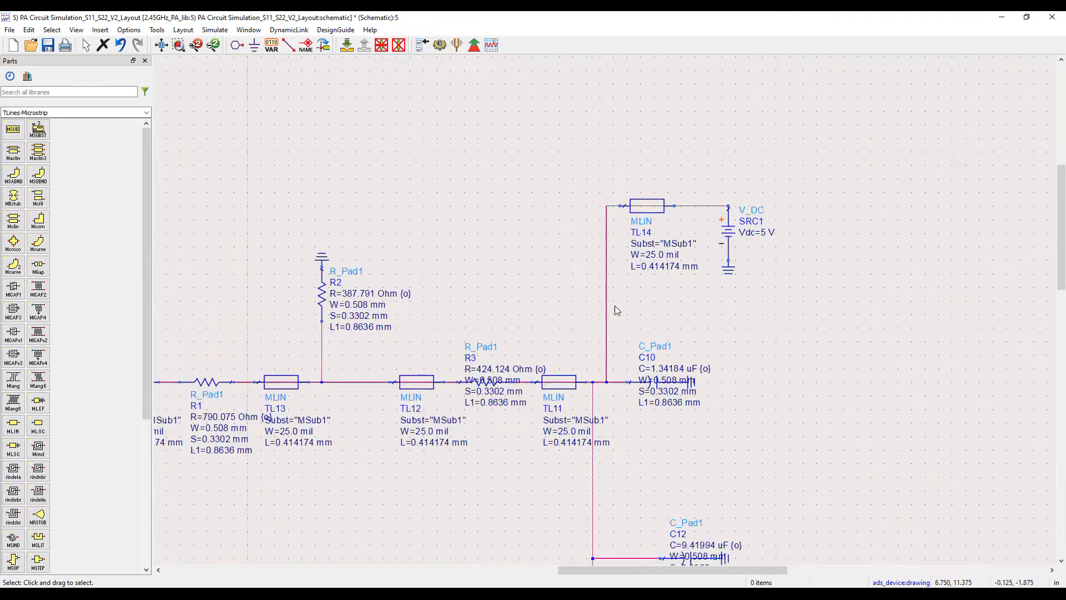
Move capacitor C10 up onto the vertical supply wire below the supply's microstrip line and align the wire with it
click(609, 387)
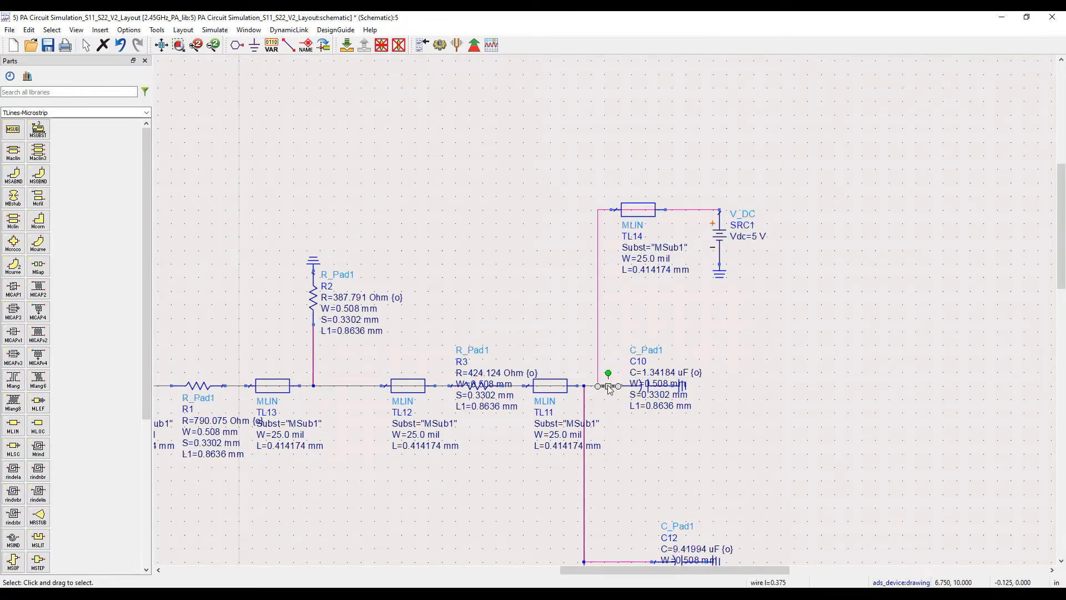
drag(649, 385, 630, 318)
drag(631, 318, 683, 318)
drag(618, 352, 604, 379)
scroll(643, 364, down, 2)
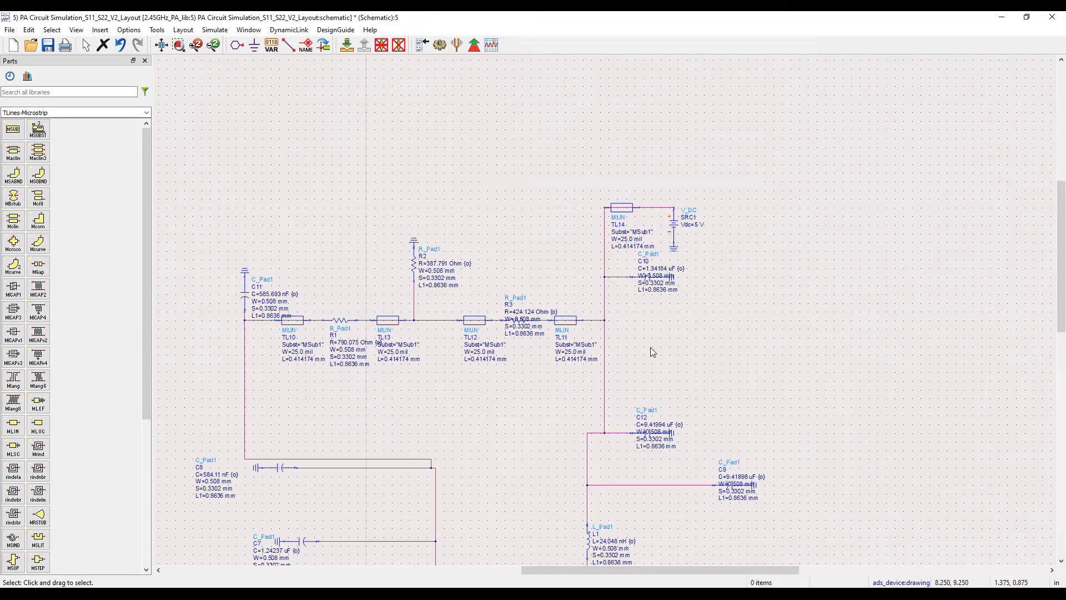
Place an MTEE tee junction on the input line where inductor L2 branches off
scroll(604, 333, down, 2)
scroll(78, 300, down, 5)
click(39, 361)
scroll(351, 454, up, 2)
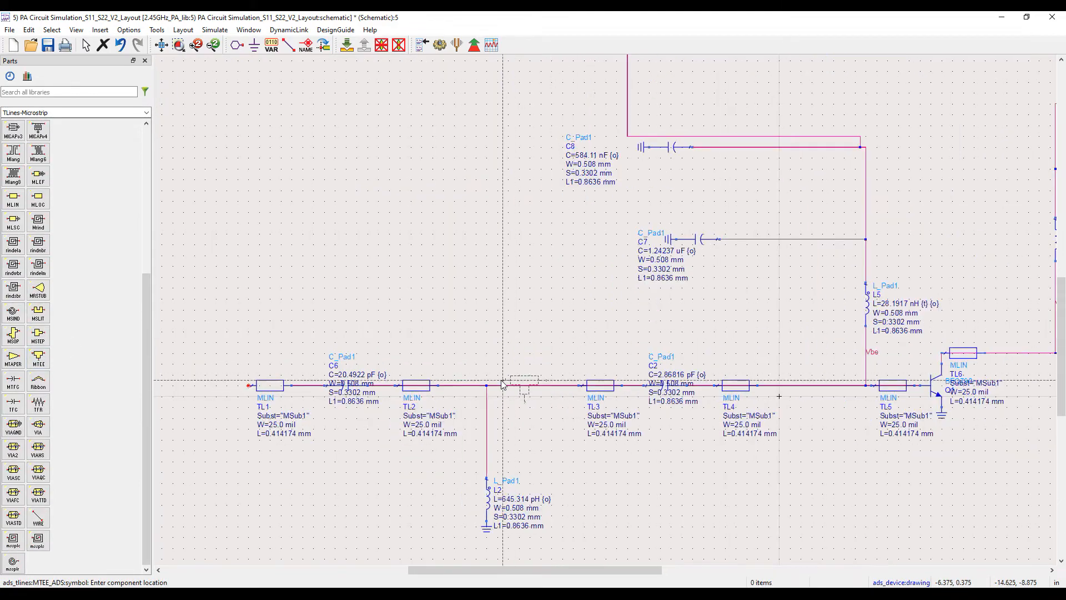
click(449, 304)
key(Escape)
drag(470, 305, 486, 385)
Copy the tee junction and paste it rotated 180° at the Vbe and Vce branches of the main line
scroll(492, 217, down, 2)
scroll(1020, 408, up, 1)
click(350, 303)
key(ctrl+c)
key(ctrl+v)
click(327, 45)
click(327, 43)
click(646, 303)
scroll(821, 291, up, 1)
click(614, 288)
Paste a tee junction with its stub facing down on the output line where inductor L4 branches off
scroll(781, 290, down, 1)
click(325, 45)
click(325, 45)
right_click(662, 236)
click(675, 243)
Align the bias wire above inductor L5 and paste a tee junction facing capacitor C7 on it
scroll(680, 243, down, 3)
scroll(536, 239, up, 4)
click(592, 277)
drag(592, 277, 553, 281)
right_click(596, 228)
click(638, 288)
click(555, 300)
key(Escape)
Set the C7 tee junction's widths W1 and W2 to 11.81 mil and W3 to 0.75 mm
click(563, 330)
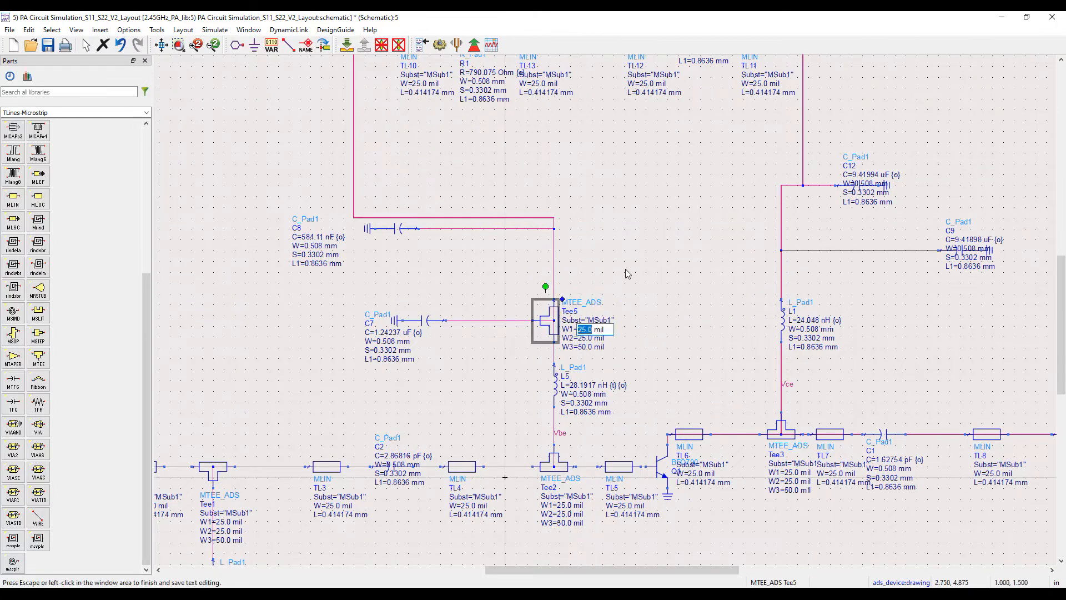
click(586, 347)
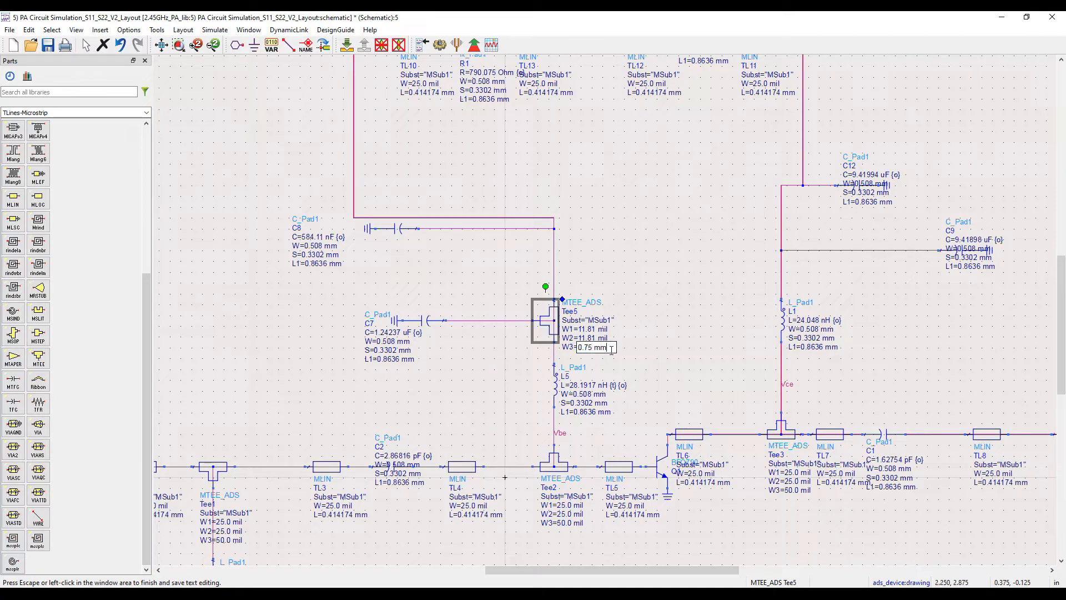
key(Escape)
Copy the C7 tee junction onto the C8 junction and align the capacitor's connection with it
right_click(549, 319)
click(574, 433)
scroll(611, 295, up, 2)
key(ctrl+v)
click(588, 287)
key(Escape)
drag(444, 270, 444, 253)
Paste the tee junction rotated 180° above inductor L1 where capacitor C9 branches off
scroll(612, 299, down, 4)
scroll(622, 286, up, 2)
key(ctrl+v)
key(ctrl+r)
key(ctrl+r)
click(593, 284)
key(Escape)
scroll(577, 235, up, 1)
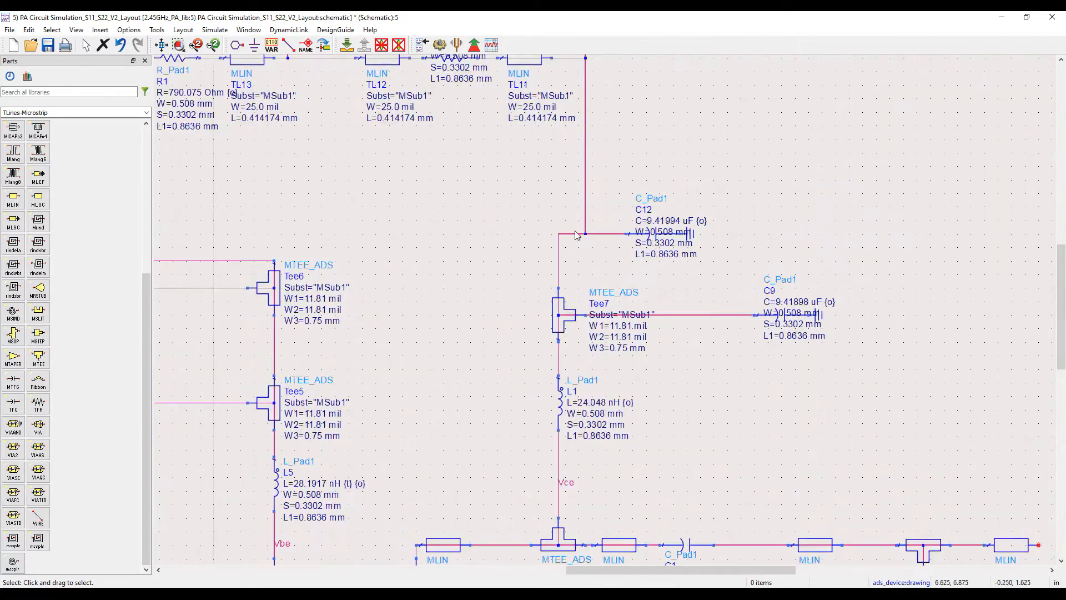
Lower the wire jog above the C9 tee and paste a tee junction facing capacitor C12 at its junction
drag(588, 206, 602, 318)
drag(572, 375, 598, 376)
key(ctrl+v)
click(323, 45)
click(323, 45)
click(625, 347)
key(Escape)
Move the component text of the C12 tee junction to the left of its symbol
click(608, 346)
right_click(612, 347)
click(658, 420)
click(523, 321)
key(Escape)
Paste a tee junction facing the resistor line at the C11 junction and set its W3 to 11.81 mil
scroll(389, 366, down, 1)
key(ctrl+v)
click(323, 45)
click(323, 45)
click(327, 296)
key(Escape)
click(353, 324)
text(11.81 mil)
Move capacitor C11 up clear of its tee junction and place the tee's text to the left of the symbol
click(325, 161)
drag(376, 153, 409, 168)
drag(314, 297, 416, 237)
right_click(416, 237)
click(465, 310)
click(346, 214)
key(Escape)
Move resistor R2 to the right and paste an 11.81 mil tee junction facing it on the bias line
scroll(611, 305, up, 2)
drag(593, 167, 635, 167)
right_click(567, 183)
click(593, 249)
click(329, 47)
click(330, 47)
click(330, 46)
click(669, 276)
scroll(624, 283, down, 2)
scroll(721, 307, up, 2)
Paste a rotated 11.81 mil tee junction where the R3 bias line meets the vertical supply wire
right_click(729, 320)
click(757, 385)
click(328, 47)
click(328, 47)
click(682, 301)
Paste a tee junction at the C10 branch of the supply wire and set its W3 to 0.75 mm
right_click(605, 245)
click(633, 310)
click(578, 315)
key(Escape)
click(525, 313)
text(0.75 mm)
click(731, 368)
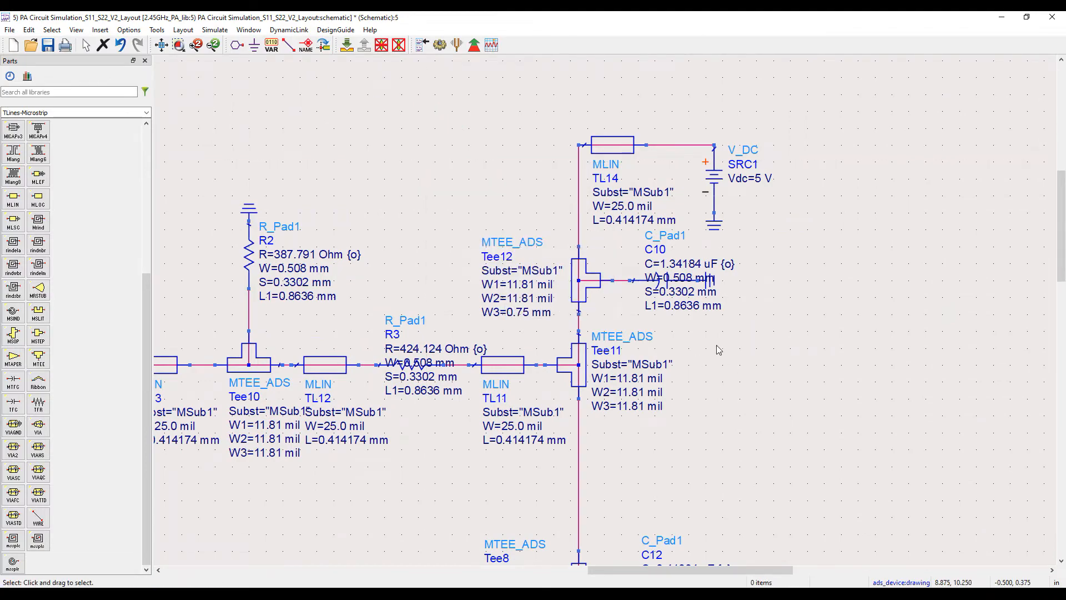
Set the width of the microstrip lines on both sides of resistor R1 to 11.81 mil
scroll(731, 369, down, 4)
scroll(577, 411, up, 2)
scroll(539, 328, down, 3)
scroll(438, 200, up, 5)
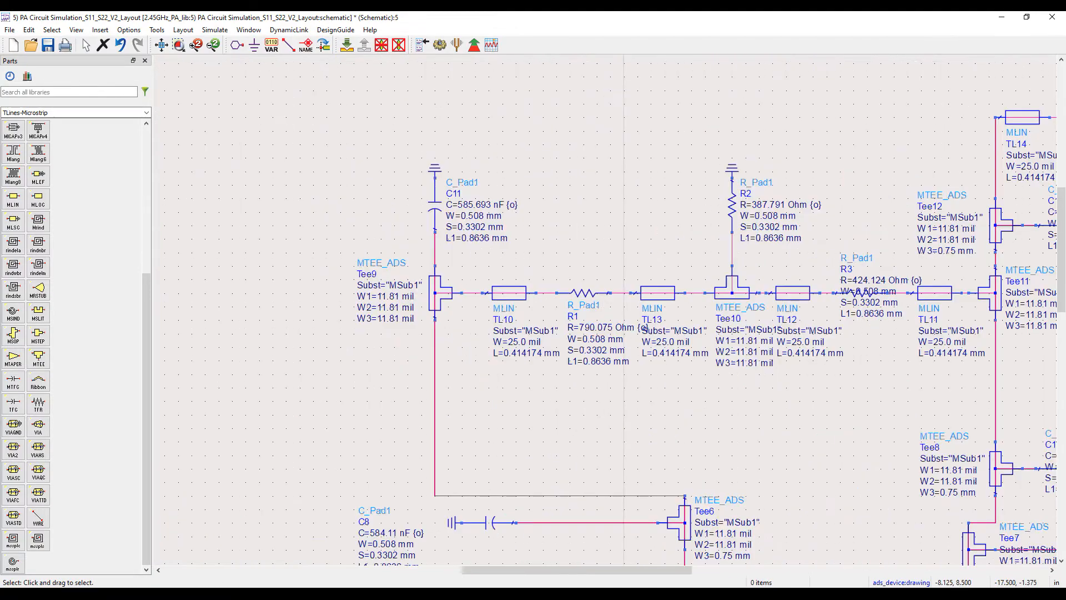
click(522, 345)
right_click(522, 345)
click(546, 406)
click(555, 408)
click(712, 344)
right_click(711, 343)
click(734, 405)
Set the width of the microstrip lines on both sides of resistor R3 to 11.81 mil
click(729, 304)
right_click(729, 304)
click(753, 363)
click(914, 306)
right_click(914, 307)
click(938, 369)
click(864, 359)
Set the width of the microstrip line at the 5 V supply to 11.81 mil
scroll(650, 300, up, 1)
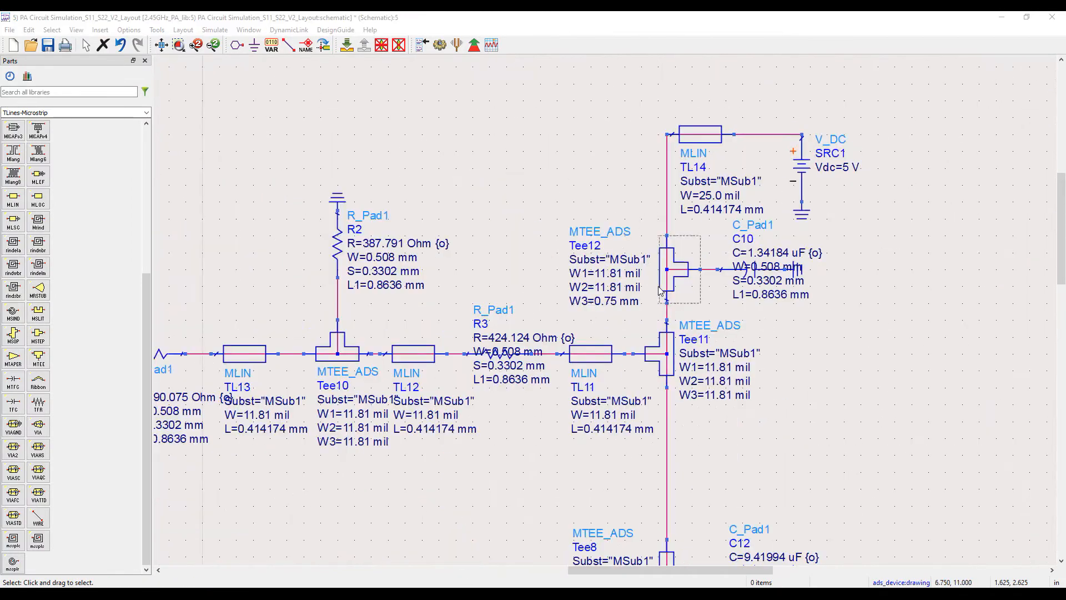
click(713, 196)
right_click(711, 196)
click(736, 257)
Set the length of the microstrip line between the C11 tee and resistor R1 to 36.236 mil
scroll(825, 286, down, 4)
scroll(522, 344, up, 5)
click(520, 345)
right_click(521, 348)
click(546, 409)
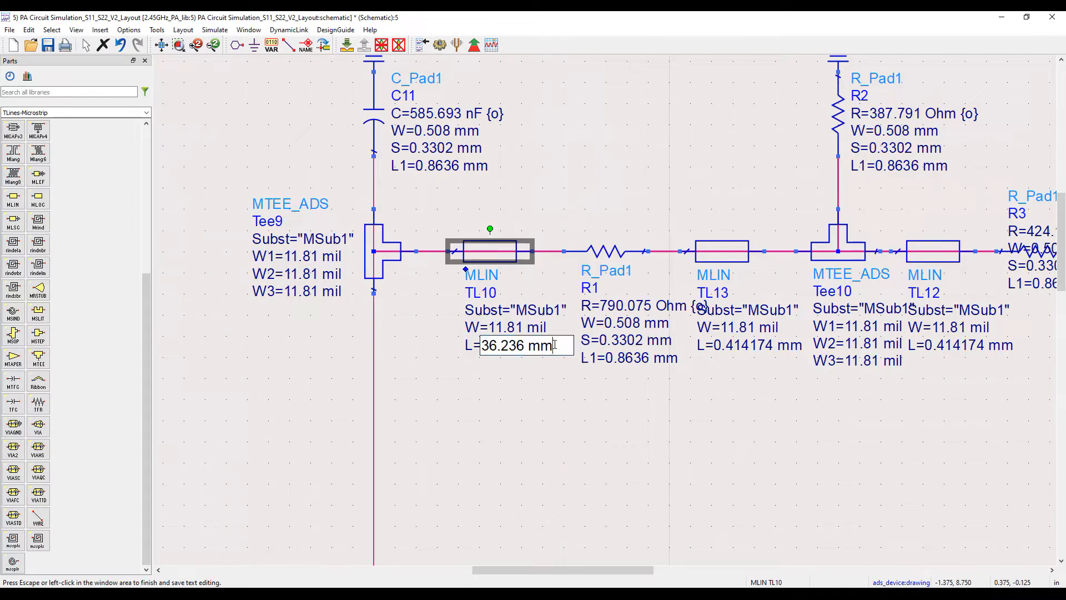
Set the length of the microstrip line between resistor R1 and the R2 tee to 26.583 mil
click(732, 344)
right_click(732, 344)
click(768, 404)
key(BackSpace)
text(il)
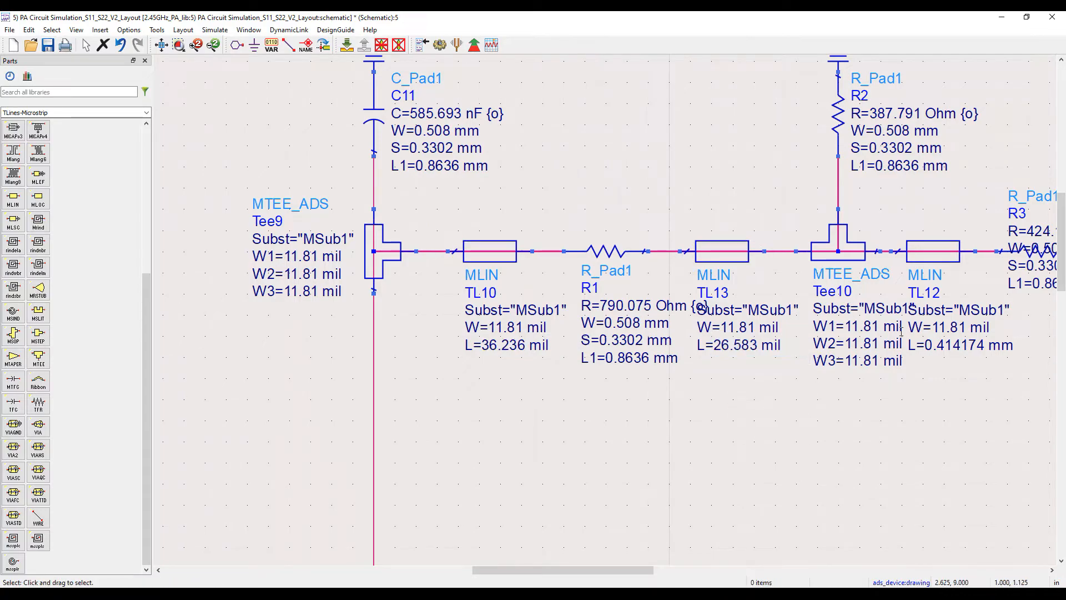
Set the length of the microstrip line between the R2 tee and resistor R3 to 26.583 mil
scroll(883, 331, up, 1)
click(682, 326)
right_click(682, 326)
click(708, 387)
text(il)
key(Escape)
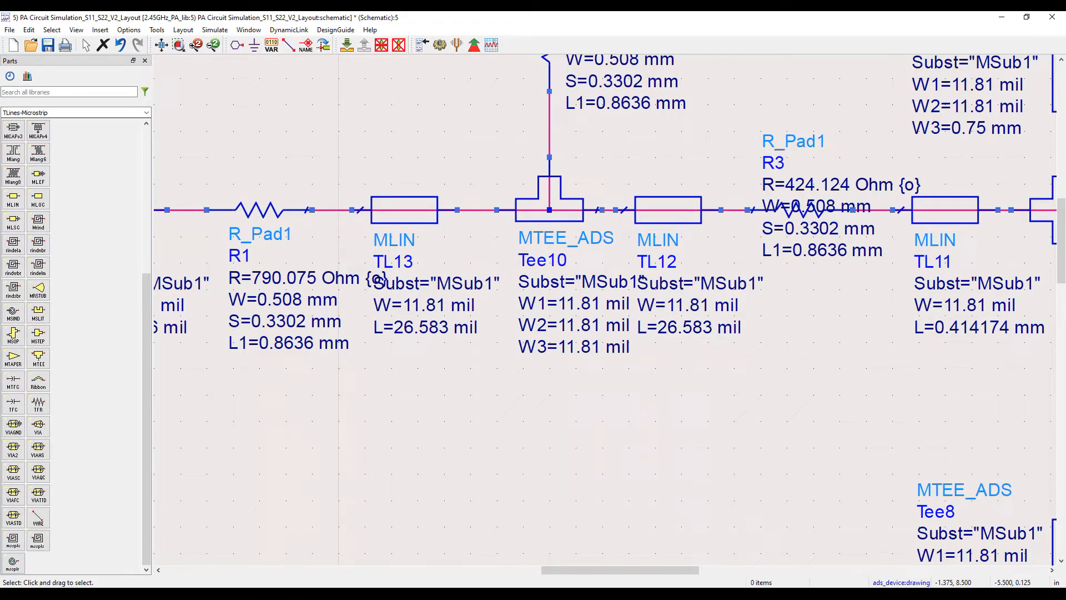
Set the length of the microstrip line between resistor R3 and the supply wire's tee to 63.213 mil
scroll(431, 332, down, 1)
scroll(635, 314, up, 1)
click(752, 342)
right_click(752, 343)
click(783, 401)
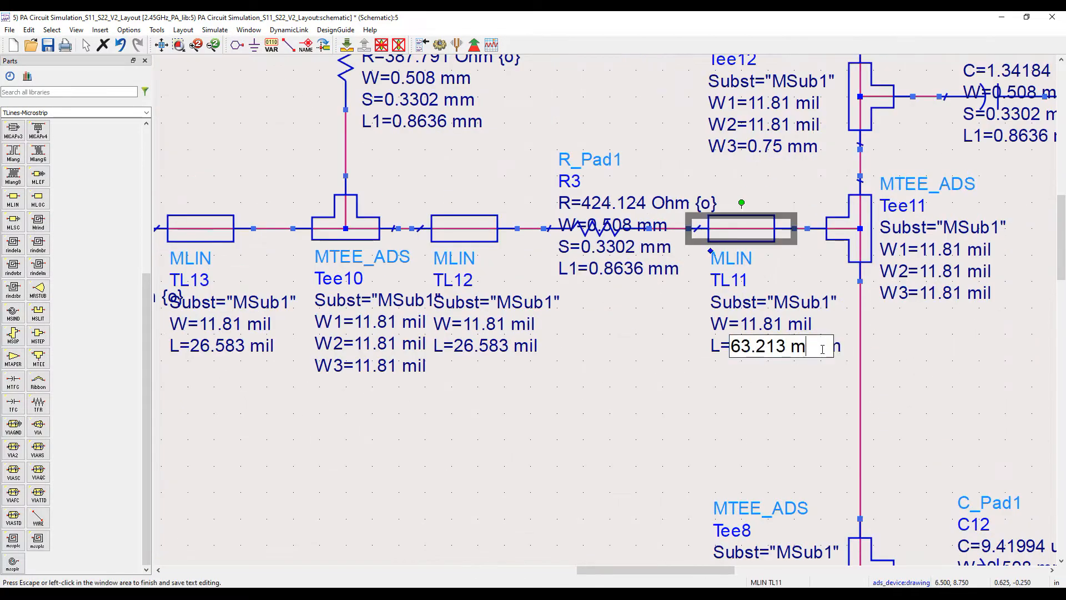
text(il)
key(Escape)
Review the microstrip lines and tee junctions along the main RF path and in the bias network
scroll(822, 349, down, 3)
scroll(426, 361, up, 2)
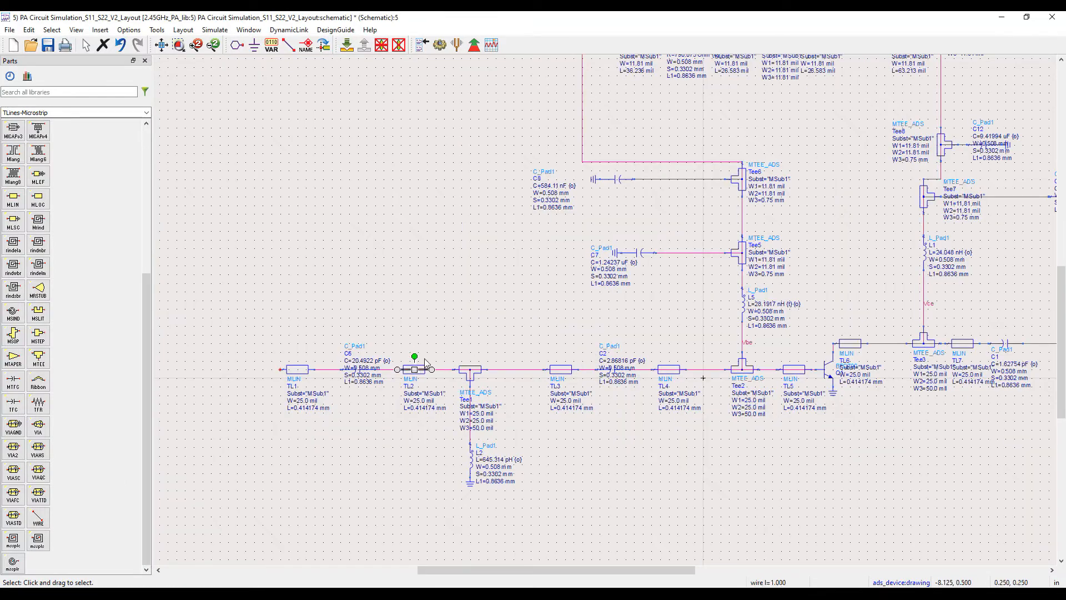
click(669, 370)
right_click(443, 222)
key(Escape)
double_click(794, 369)
key(Escape)
scroll(629, 335, up, 2)
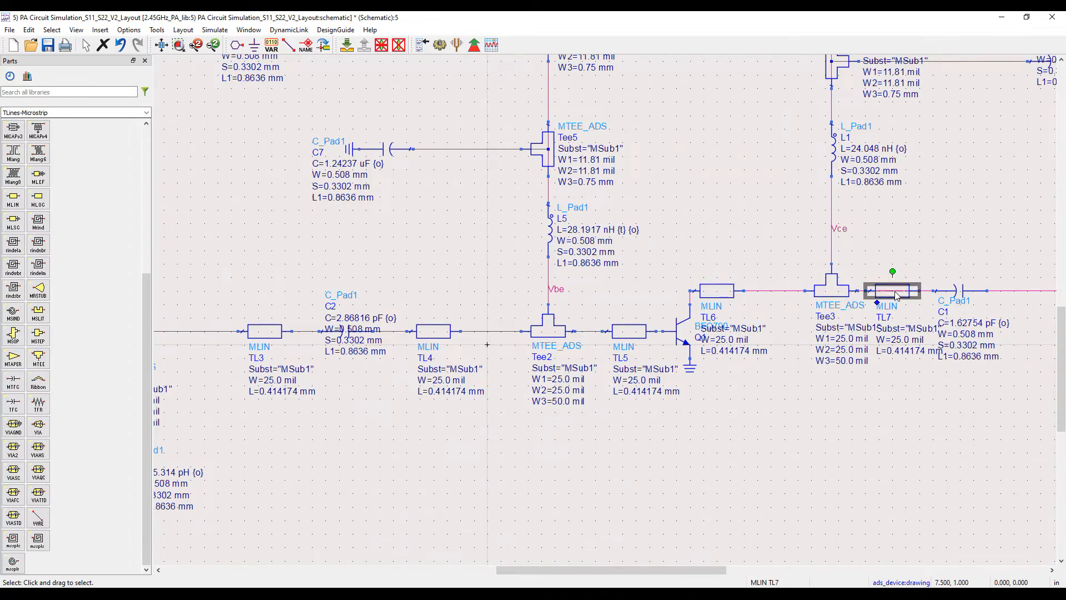
scroll(897, 296, down, 1)
scroll(533, 191, up, 1)
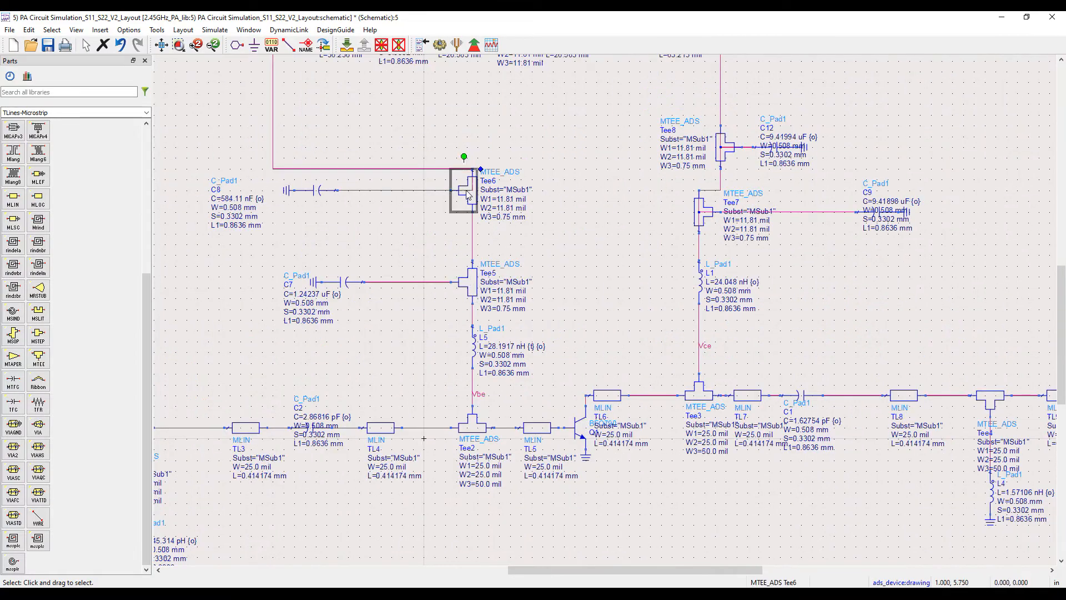
scroll(584, 326, up, 1)
scroll(620, 256, down, 2)
scroll(514, 289, up, 2)
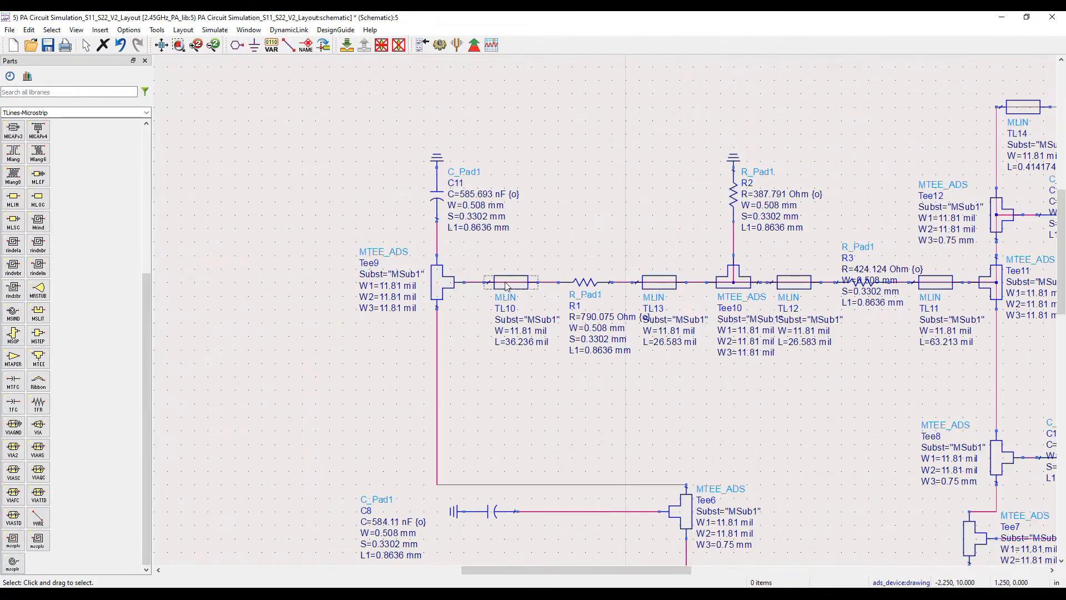
scroll(779, 282, up, 2)
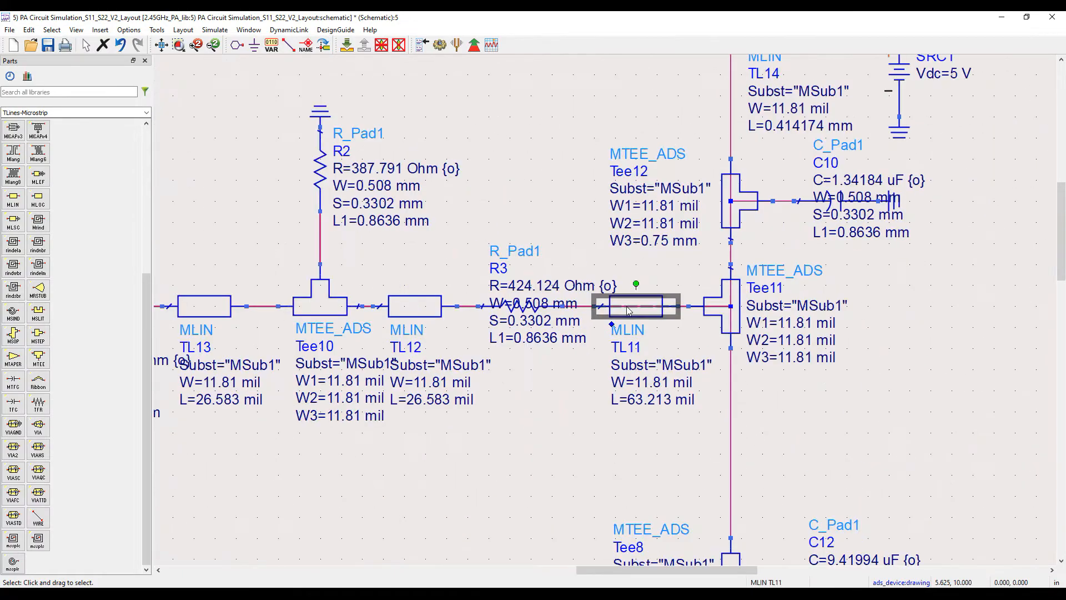
Generate the layout from the entire schematic design
scroll(640, 210, down, 3)
click(639, 208)
click(179, 45)
click(183, 29)
click(222, 43)
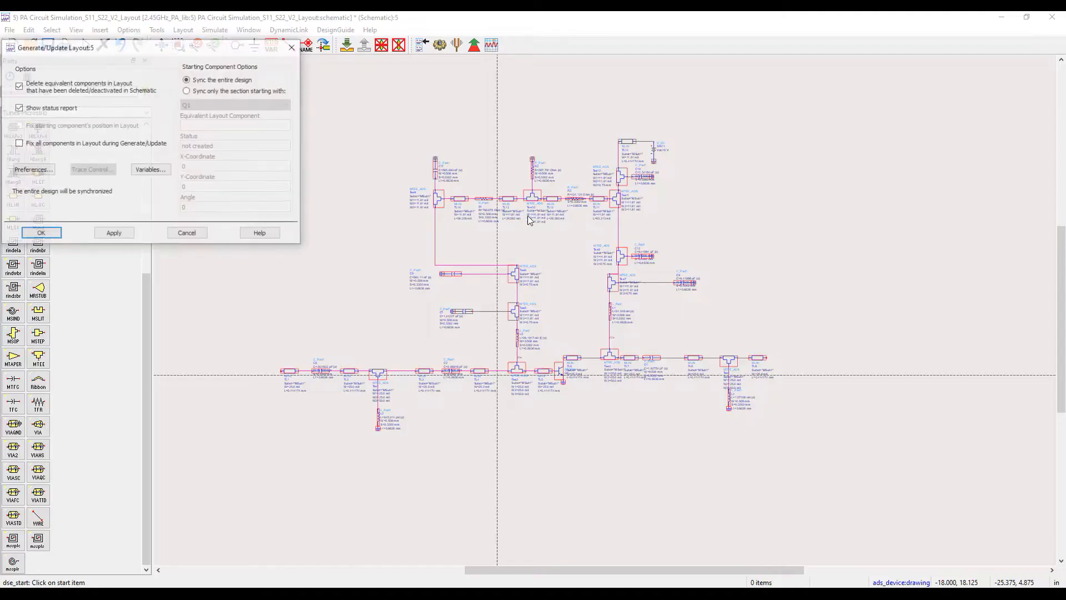
click(114, 234)
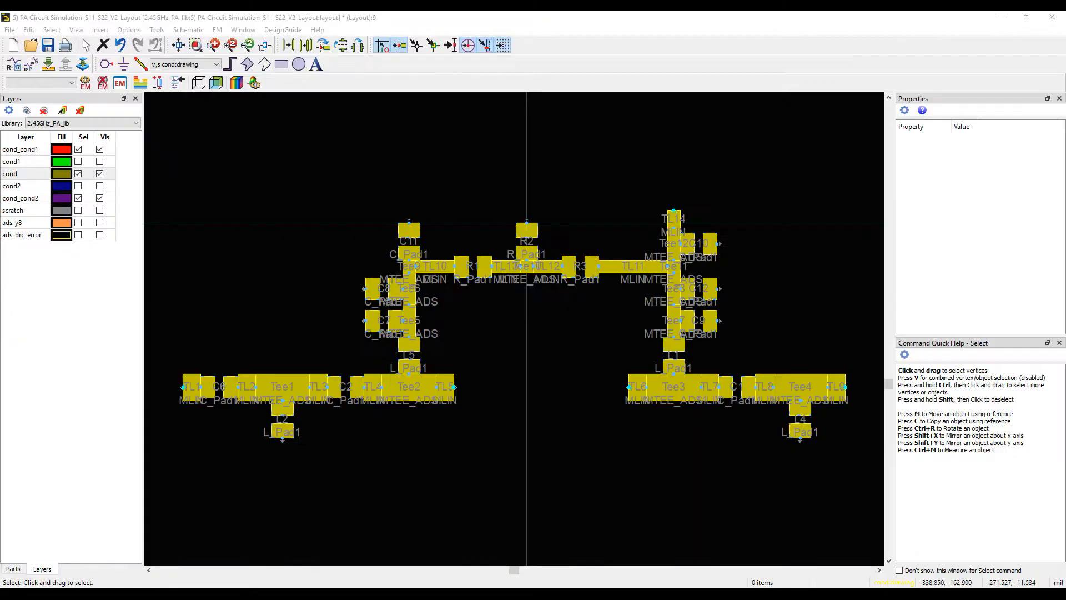
Draw a rectangle about 46.7 mil square on the cond layer below the open end of TL5
click(282, 64)
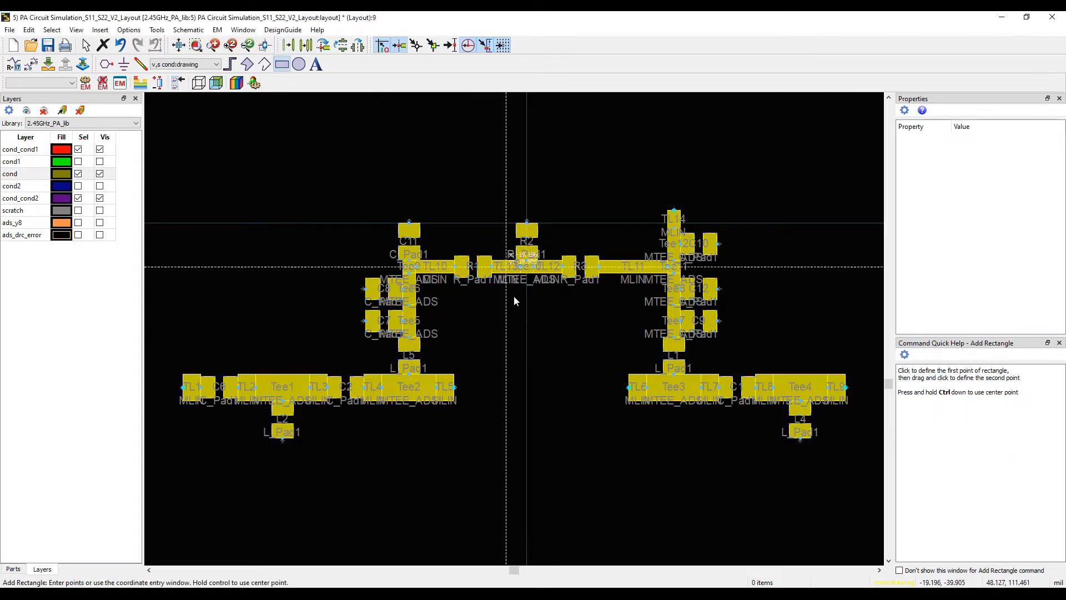
scroll(452, 352, up, 1)
click(436, 428)
click(530, 439)
right_click(539, 326)
click(551, 332)
click(504, 399)
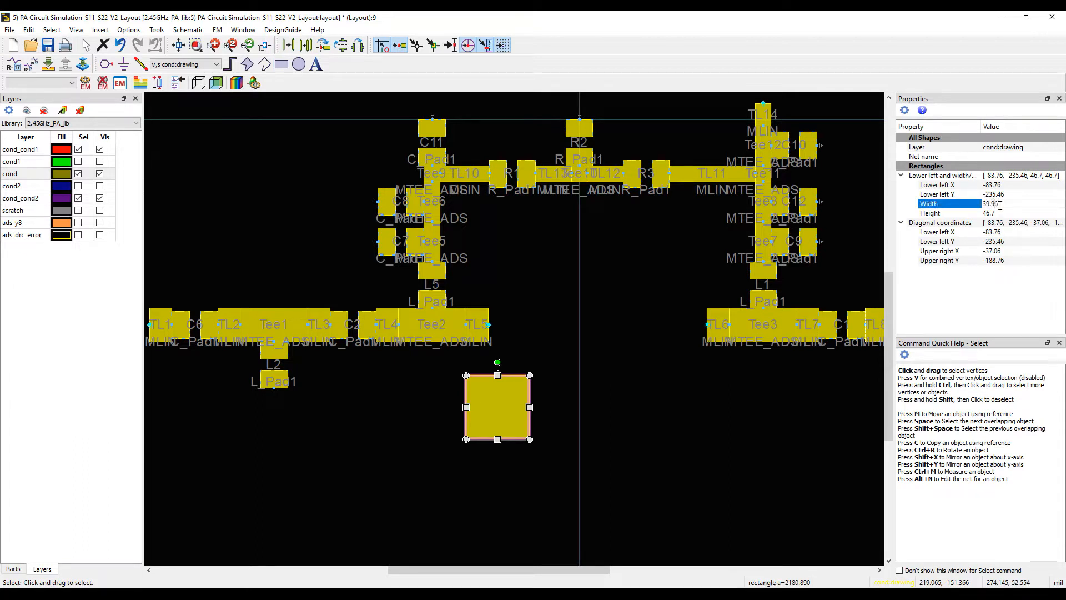
Set the rectangle's width to 39.96 mil and its height to 51.38 mil
click(1000, 205)
text(39.96)
key(Return)
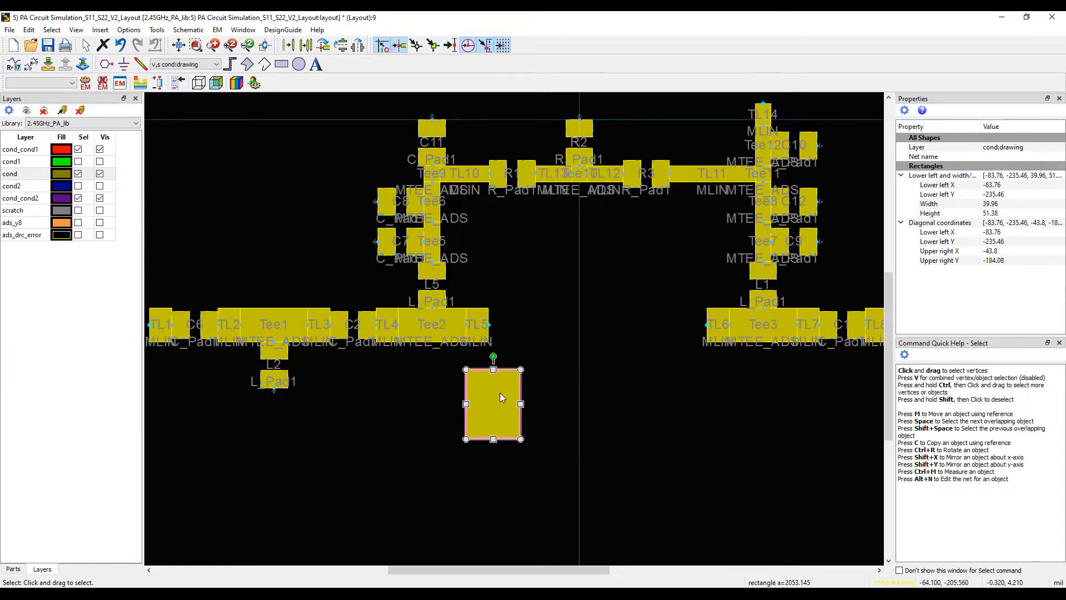
Move the rectangle flush against the open end of TL5, centred vertically on the line
key(m)
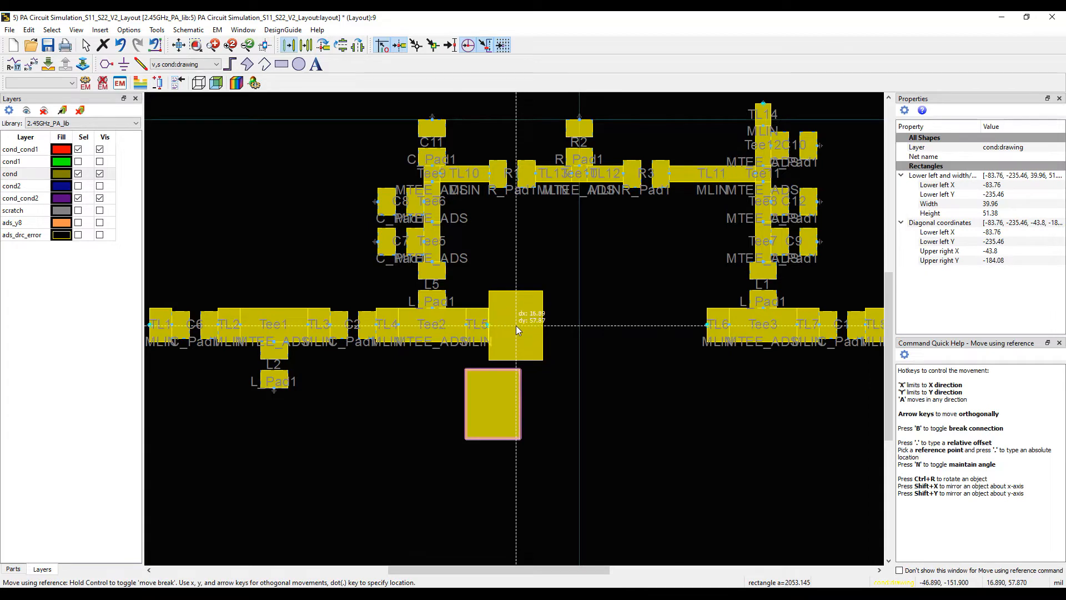
click(516, 325)
scroll(508, 327, up, 5)
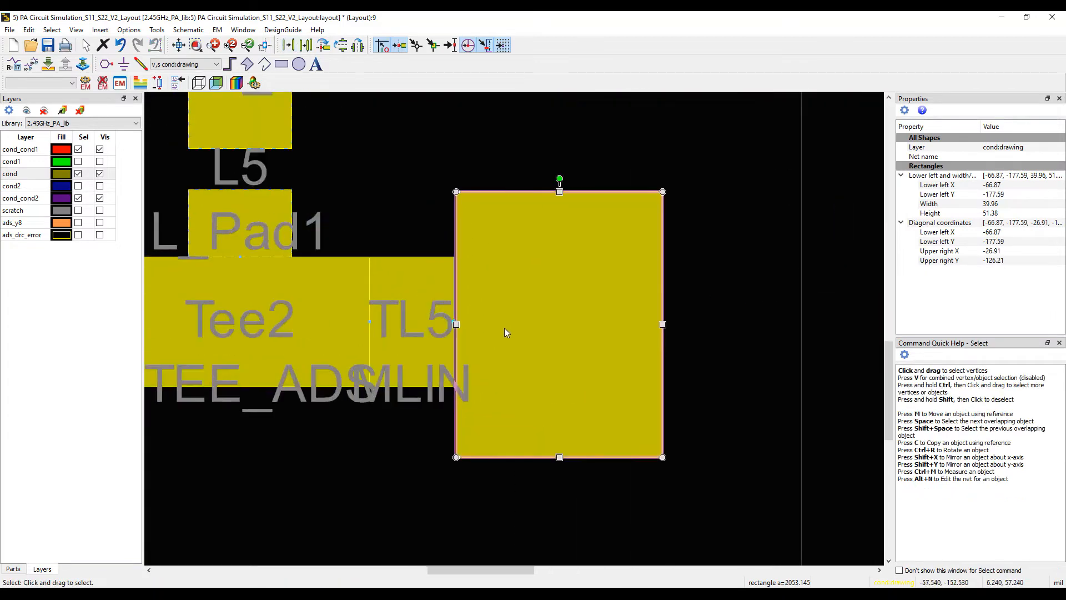
scroll(469, 322, up, 4)
key(m)
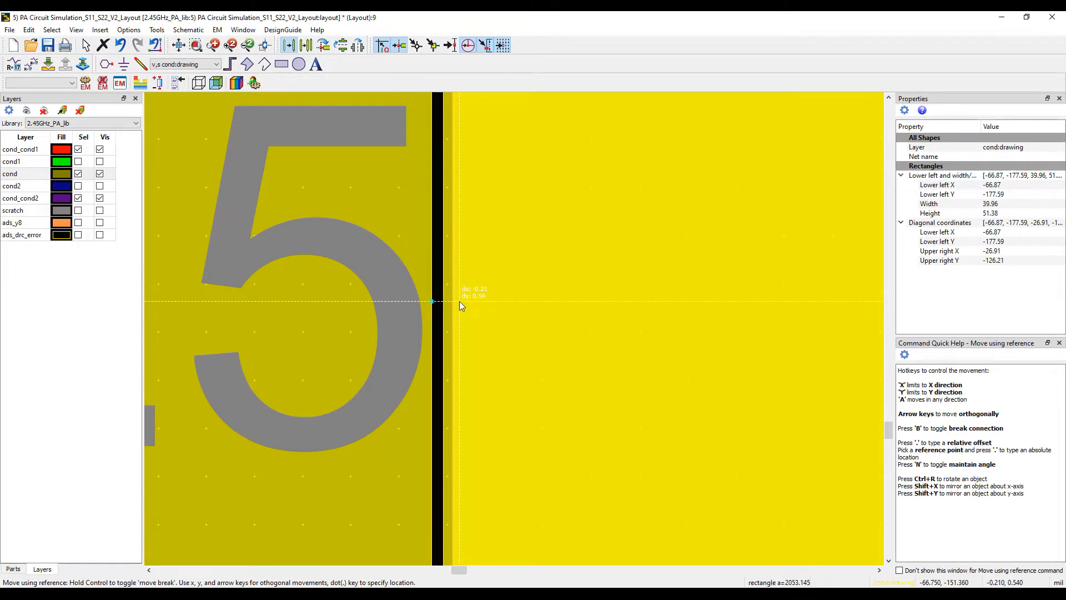
click(459, 302)
key(m)
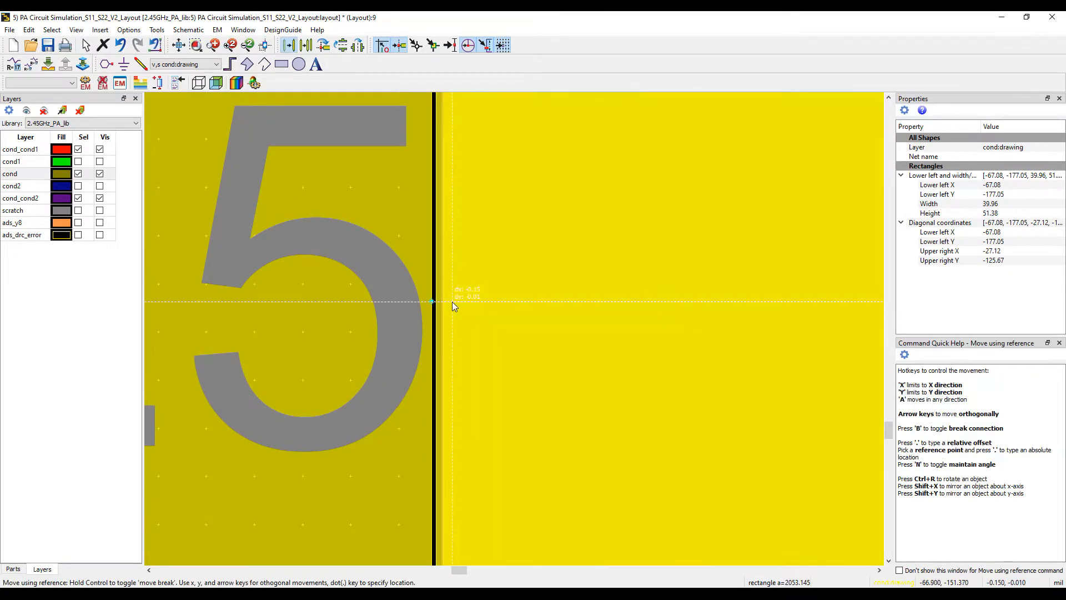
click(449, 302)
scroll(517, 328, down, 12)
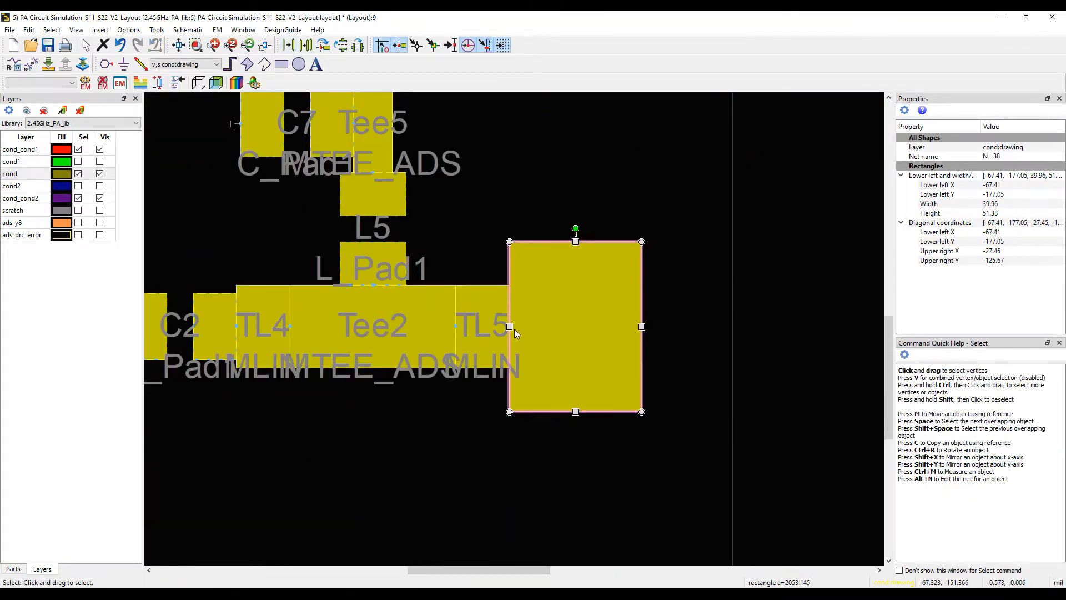
click(525, 453)
Copy the TL5 pad rectangle and paste the copy beside the open end of TL6
scroll(525, 306, down, 6)
scroll(539, 310, up, 3)
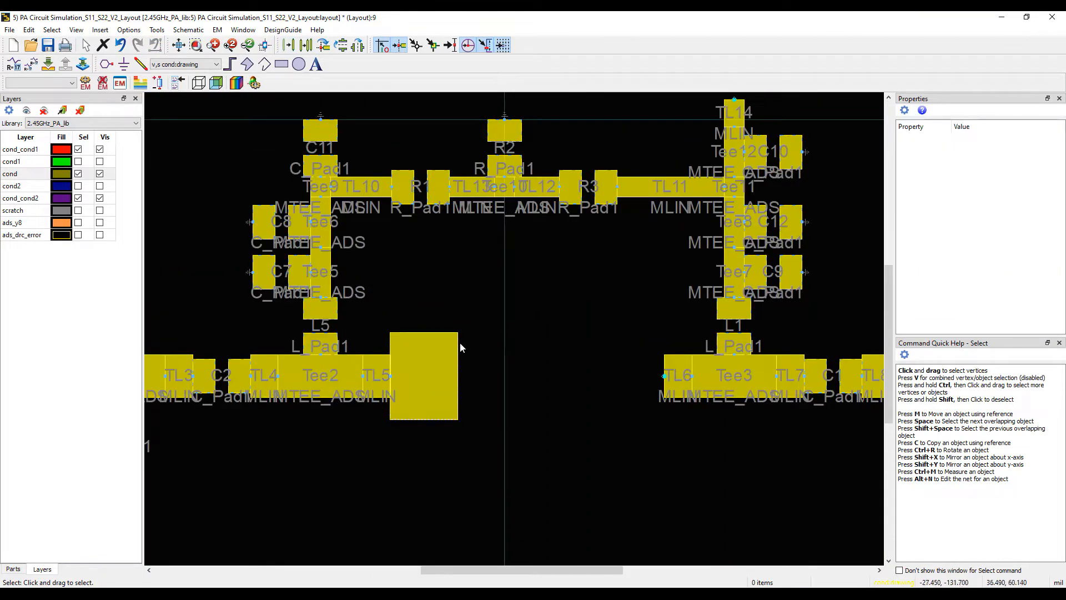
click(414, 362)
right_click(413, 362)
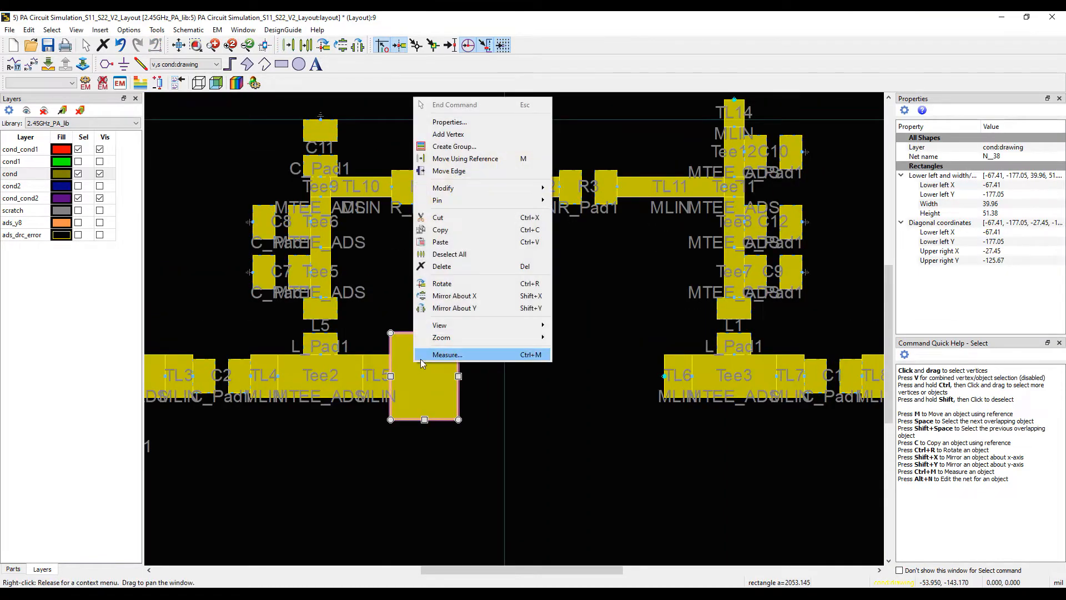
click(440, 230)
right_click(581, 327)
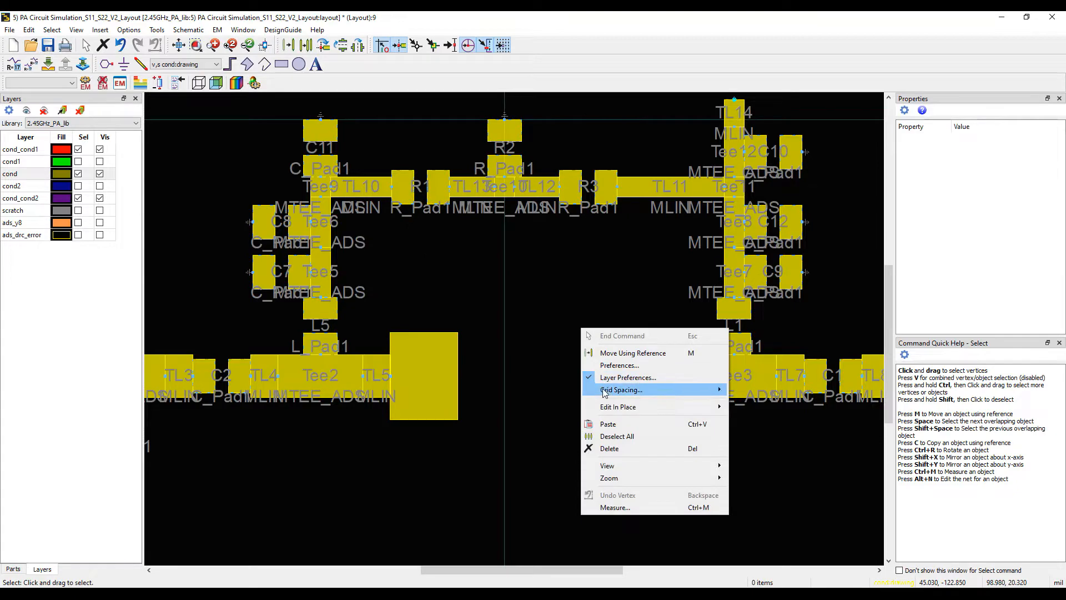
click(608, 422)
scroll(809, 516, up, 2)
scroll(488, 337, up, 2)
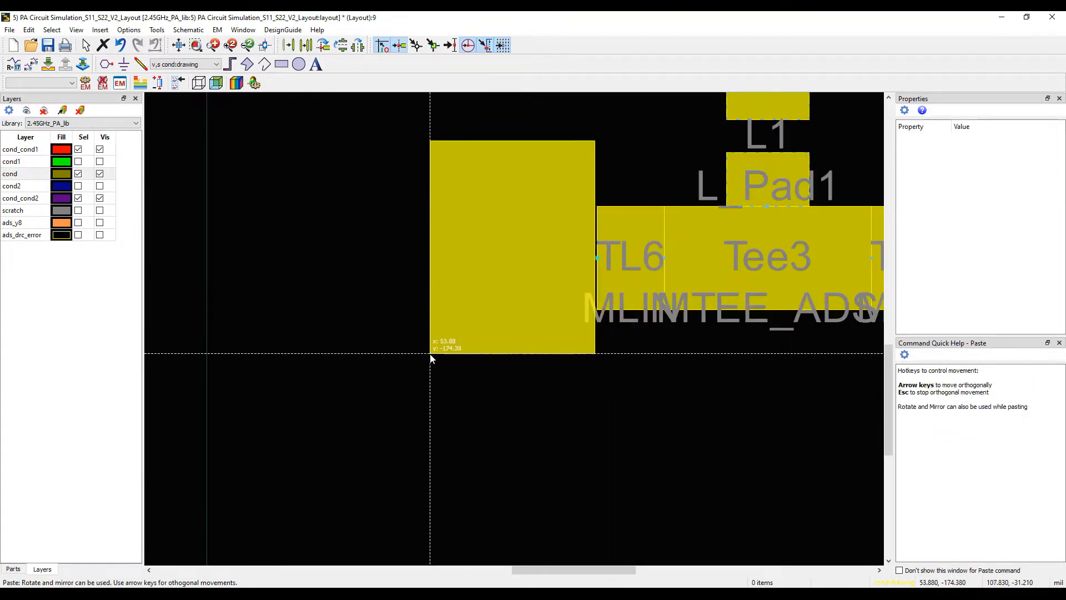
click(430, 354)
scroll(575, 269, up, 3)
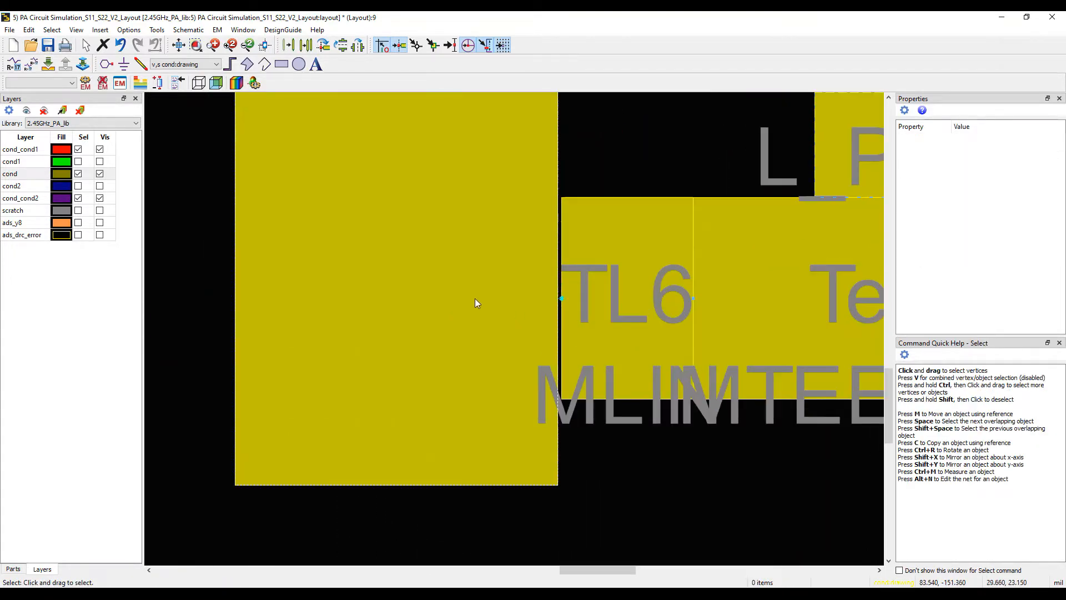
Move the copied pad rectangle against the open end of TL6, roughly level with the line's pin
click(459, 268)
scroll(557, 305, down, 1)
scroll(557, 305, up, 4)
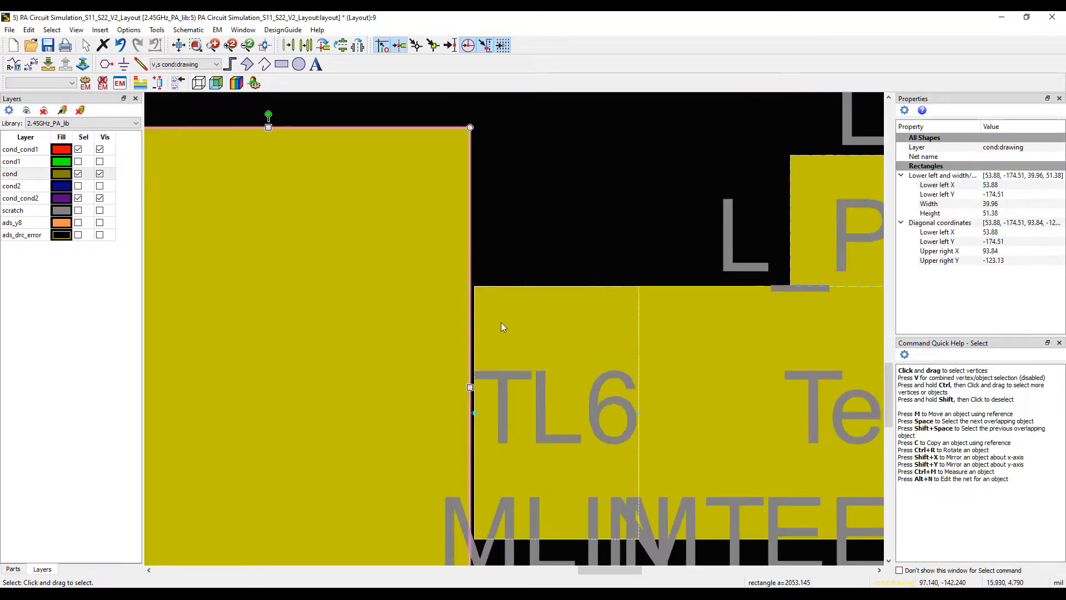
key(m)
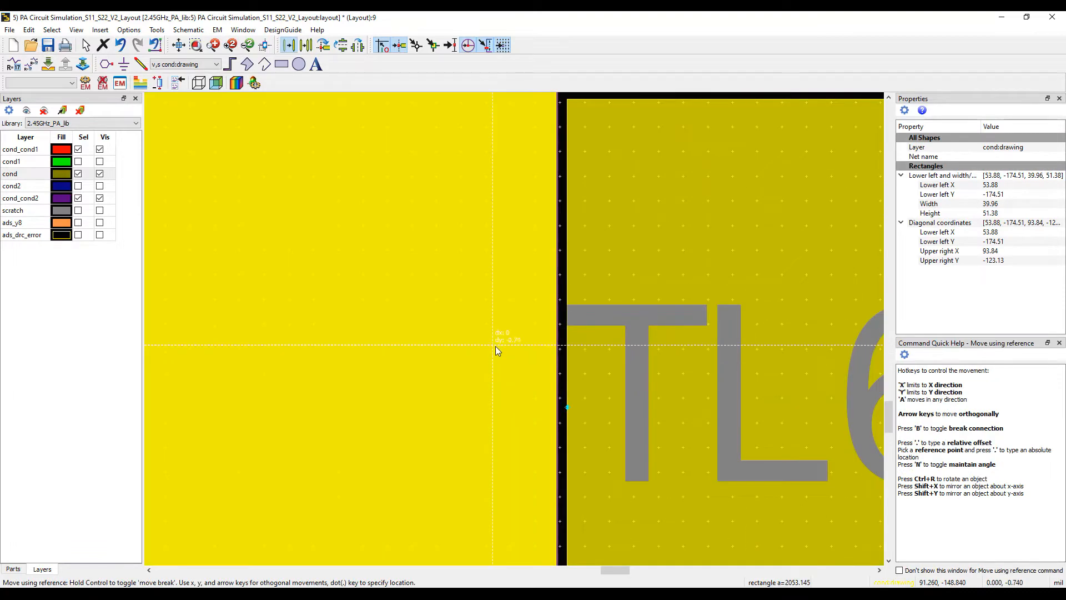
click(504, 412)
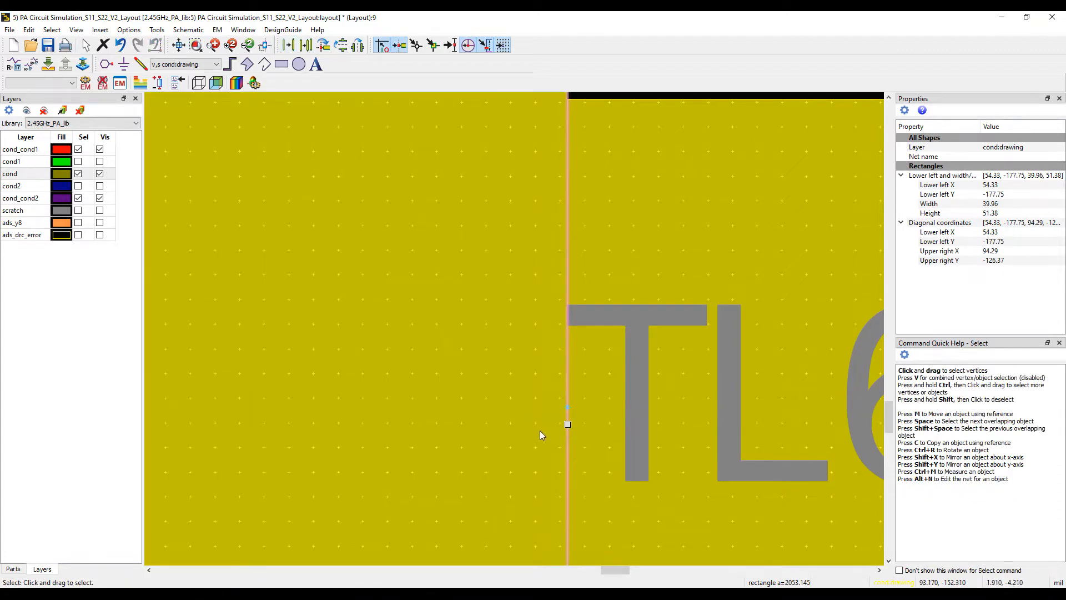
key(m)
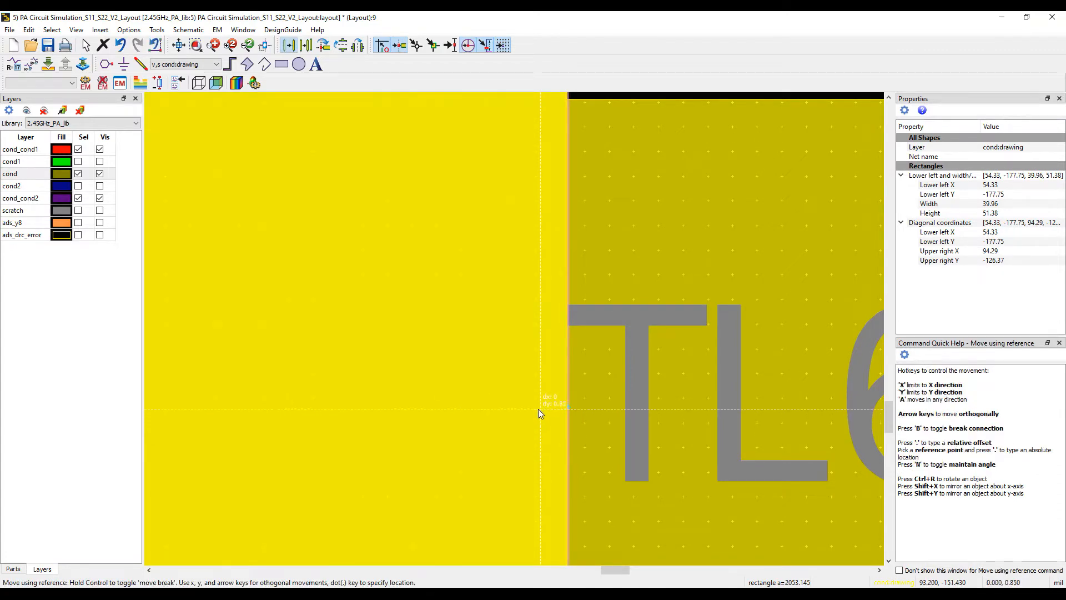
click(538, 407)
Fine-tune the TL6 pad's position so it touches the line and is centred vertically on its pin
scroll(542, 368, up, 3)
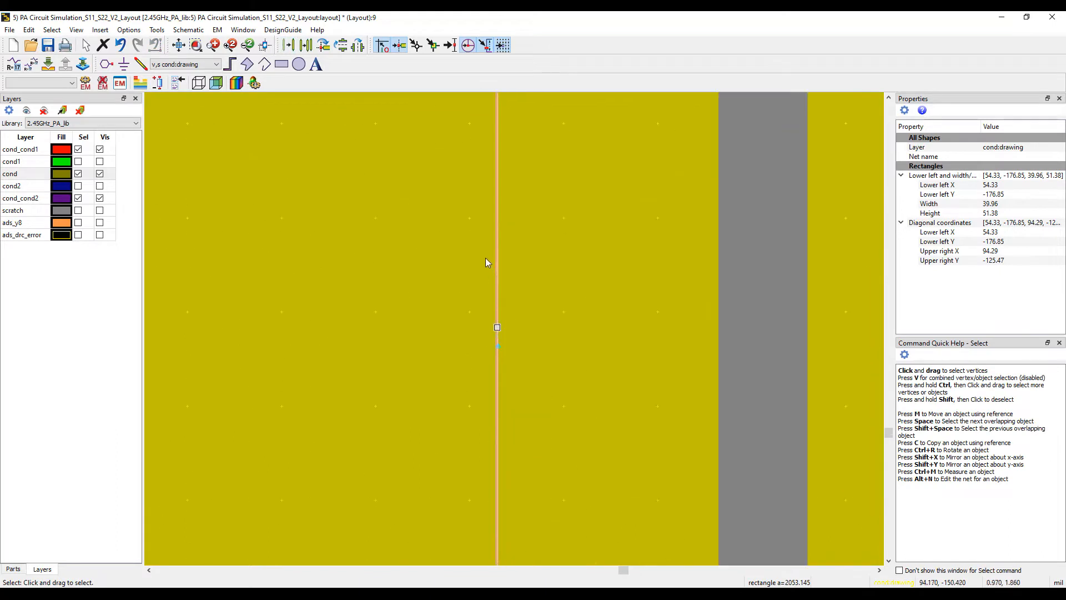
scroll(578, 408, up, 2)
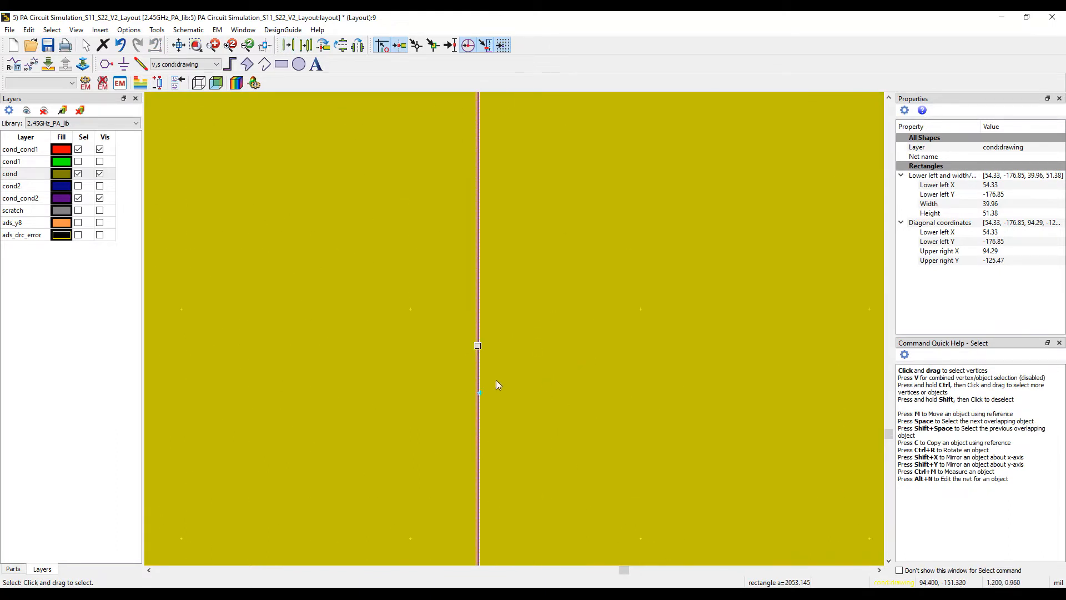
key(m)
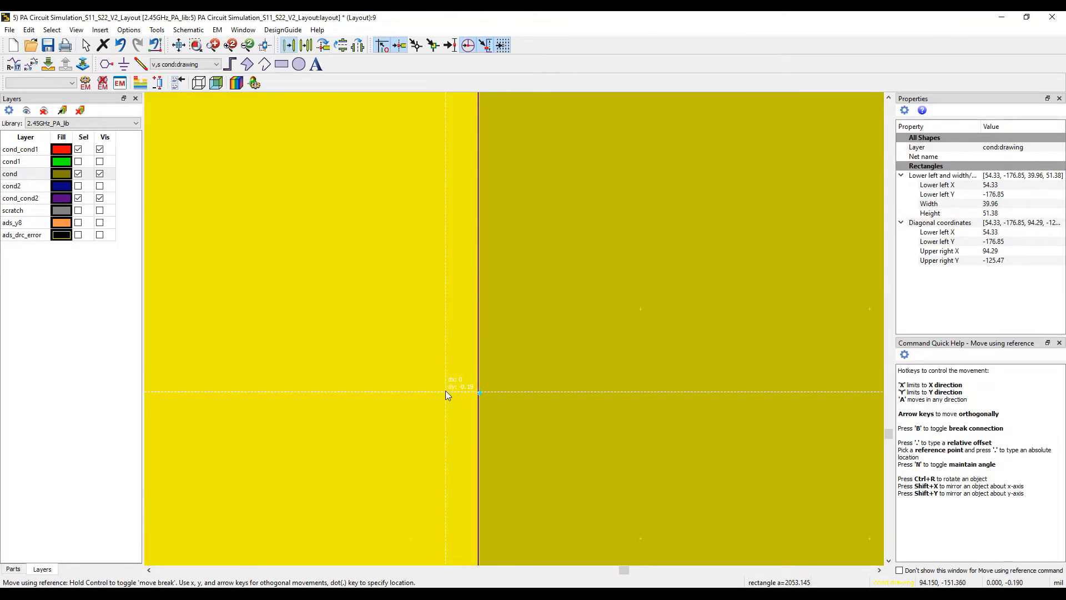
click(445, 391)
scroll(497, 344, down, 1)
scroll(510, 332, up, 1)
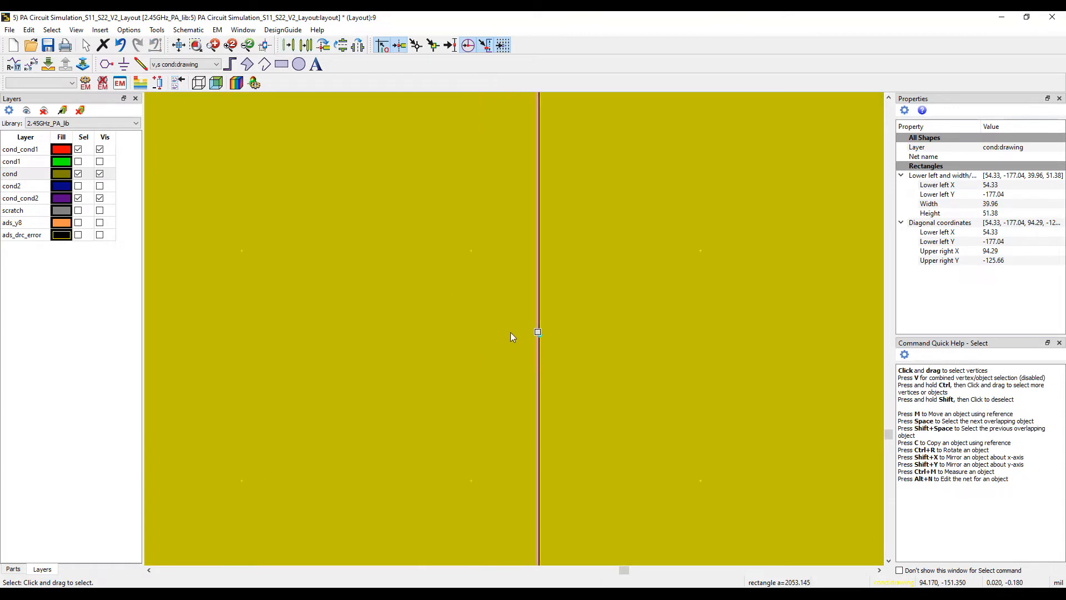
key(m)
click(515, 332)
scroll(516, 332, down, 2)
scroll(515, 332, down, 6)
click(570, 424)
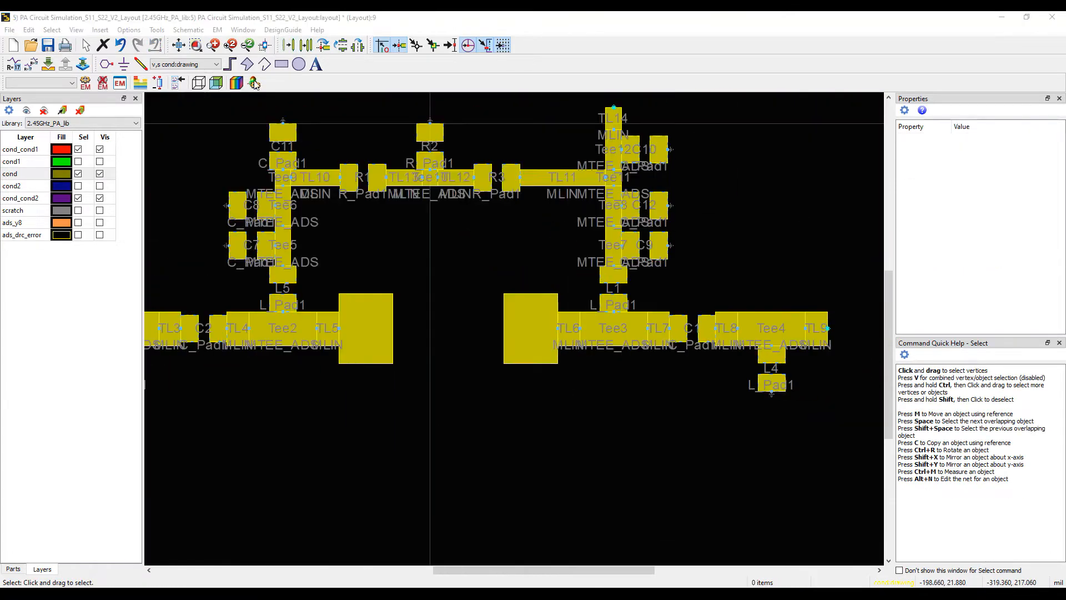
Draw a narrow vertical rectangle in the gap between the TL5 and TL6 pads
click(282, 65)
click(428, 299)
click(467, 371)
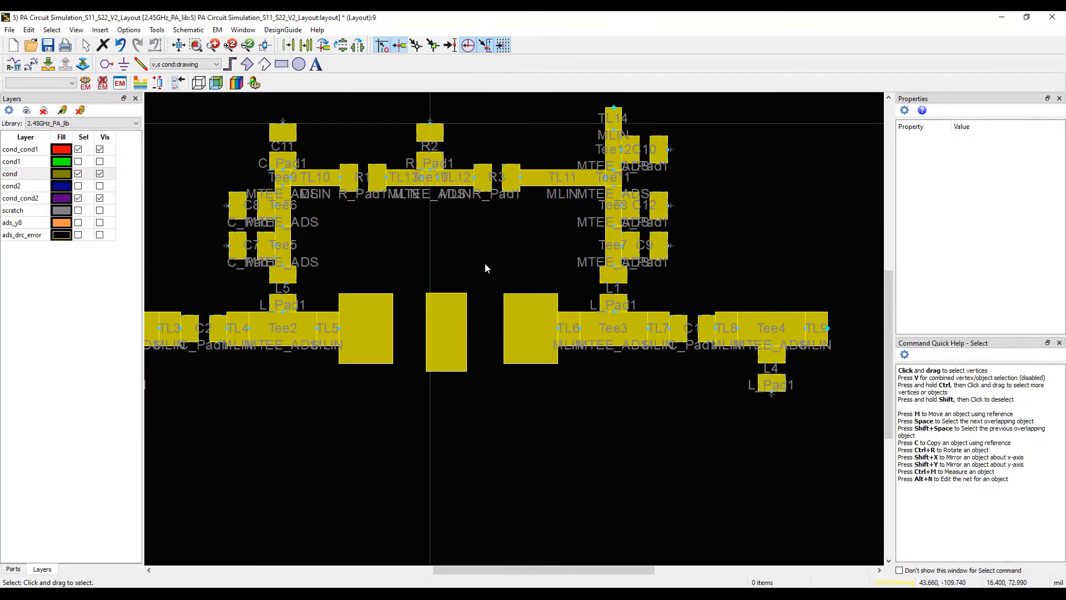
Draw a larger rectangle below the central one and set it to 78.7 mil wide and 98.42 mil high
click(416, 368)
click(482, 469)
key(Escape)
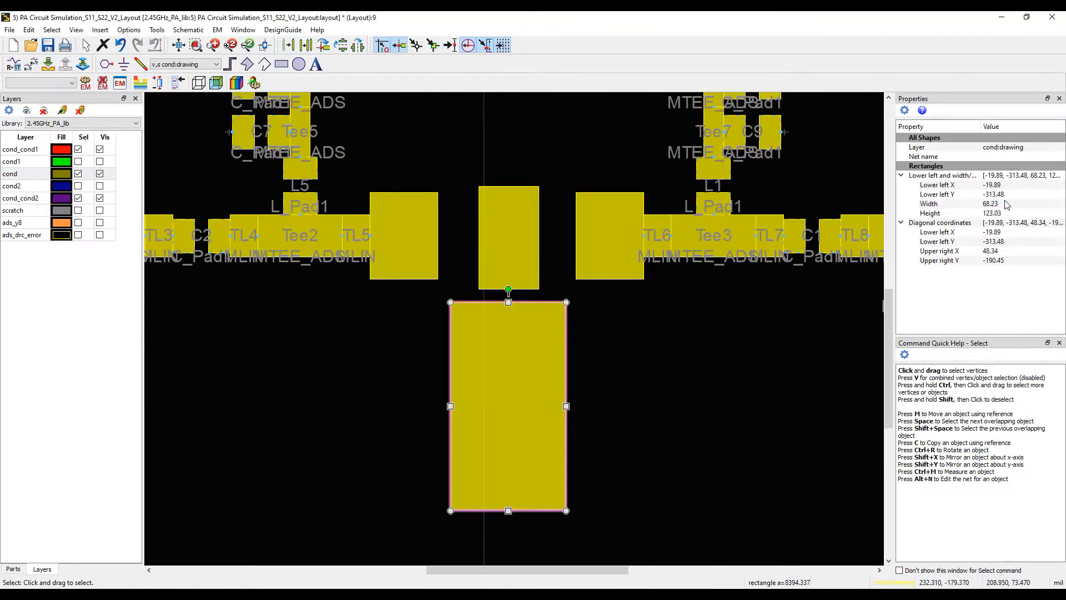
click(1005, 214)
text(98.42)
key(Return)
click(999, 204)
text(78.7)
key(Return)
Stretch the central rectangle down to overlap the large lower pad, and centre that pad beneath it
click(509, 249)
drag(509, 288, 512, 356)
drag(549, 389, 538, 390)
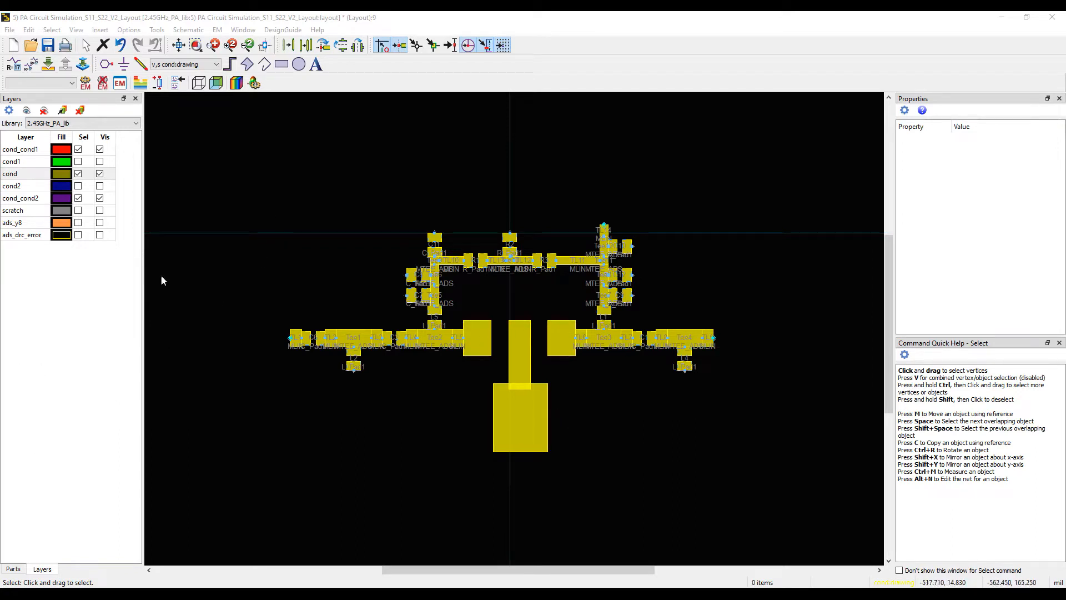
Insert a rectangular ground-net plane on the cond layer with 15 mil clearance, about 760 mil wide, around the whole layout
click(102, 30)
click(117, 111)
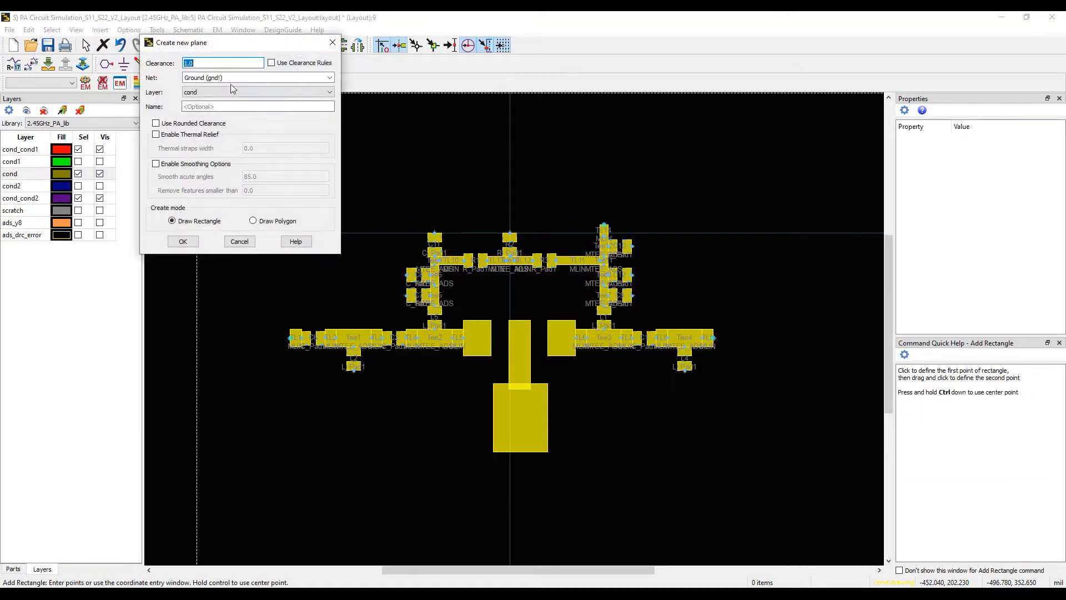
text(15)
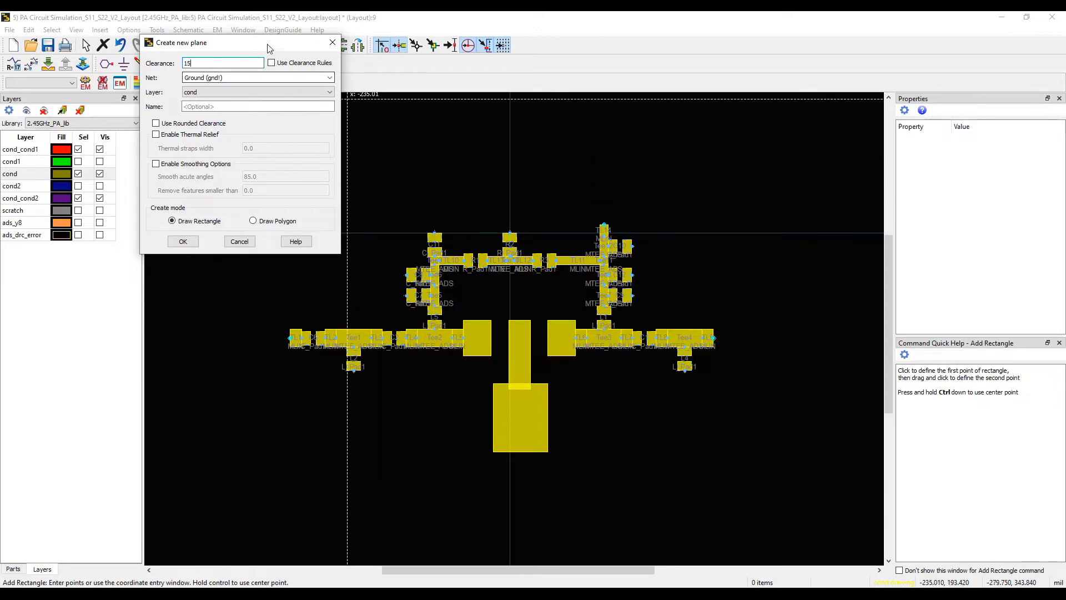
drag(257, 48, 71, 53)
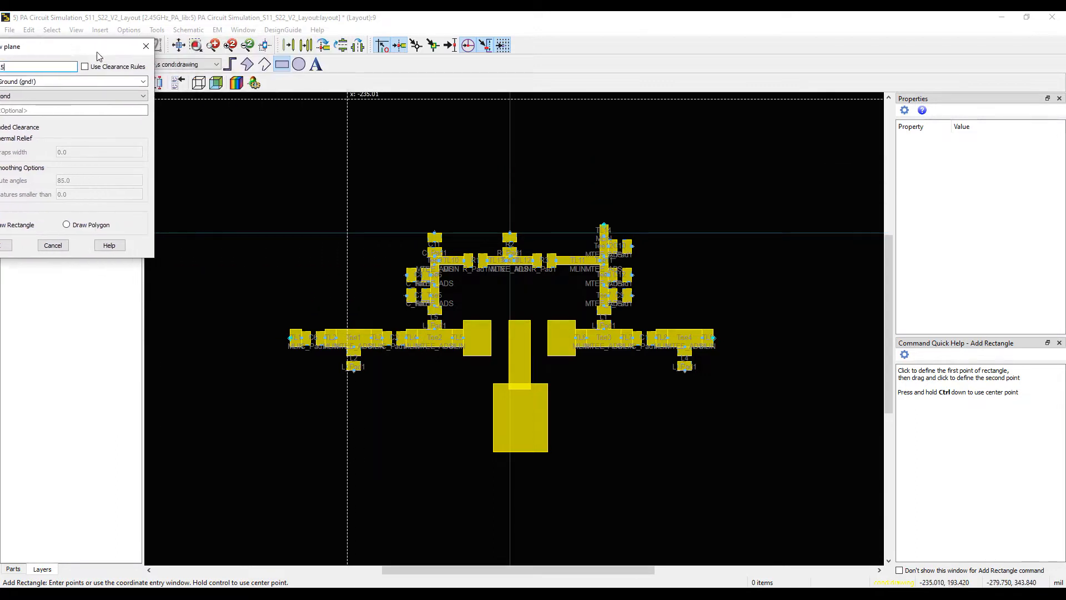
click(253, 168)
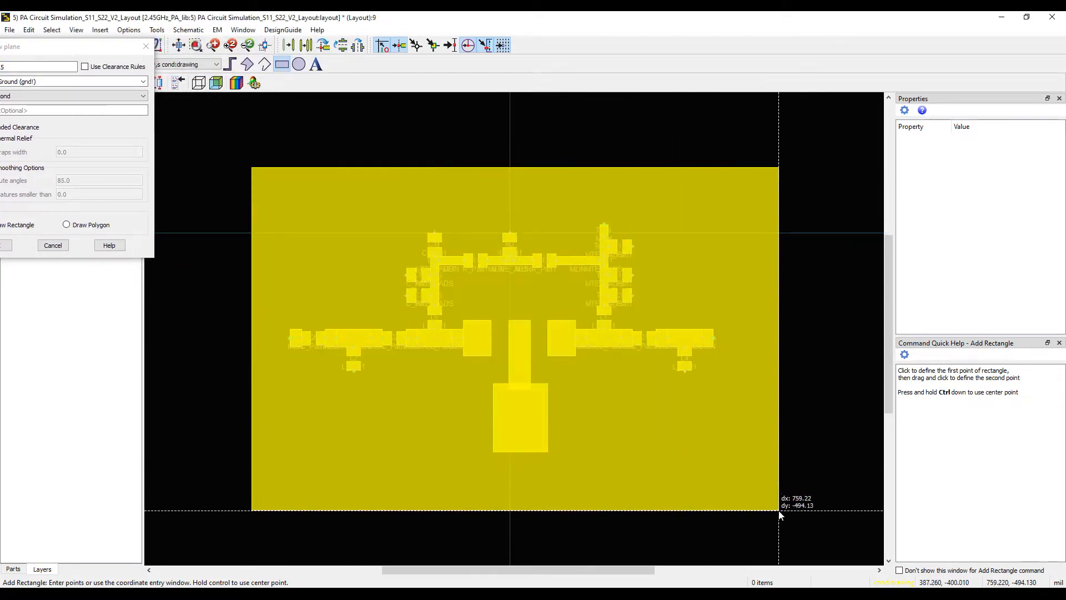
click(780, 501)
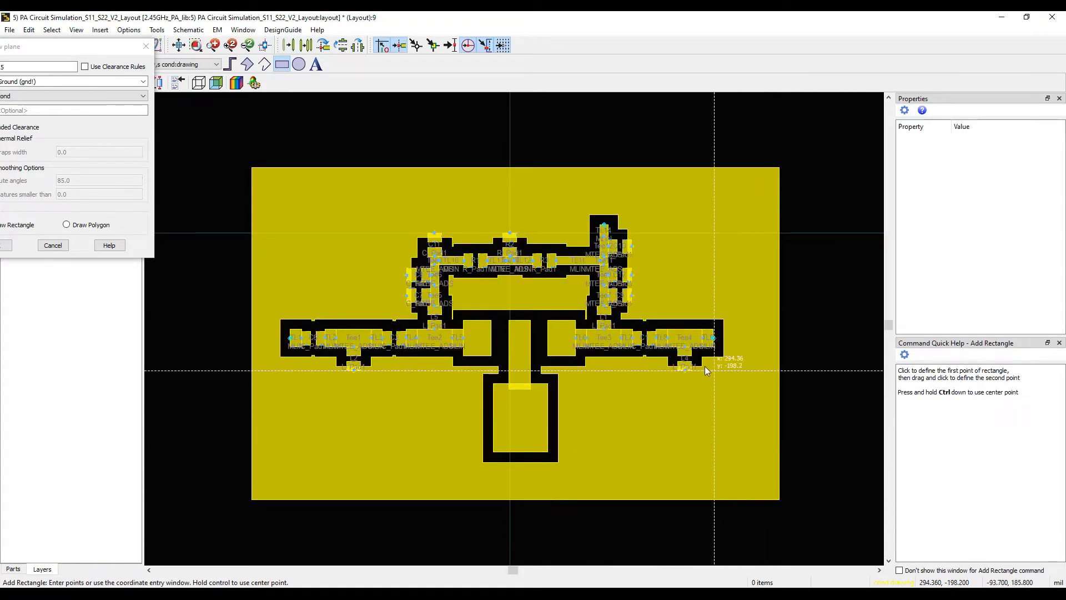
right_click(354, 128)
click(381, 139)
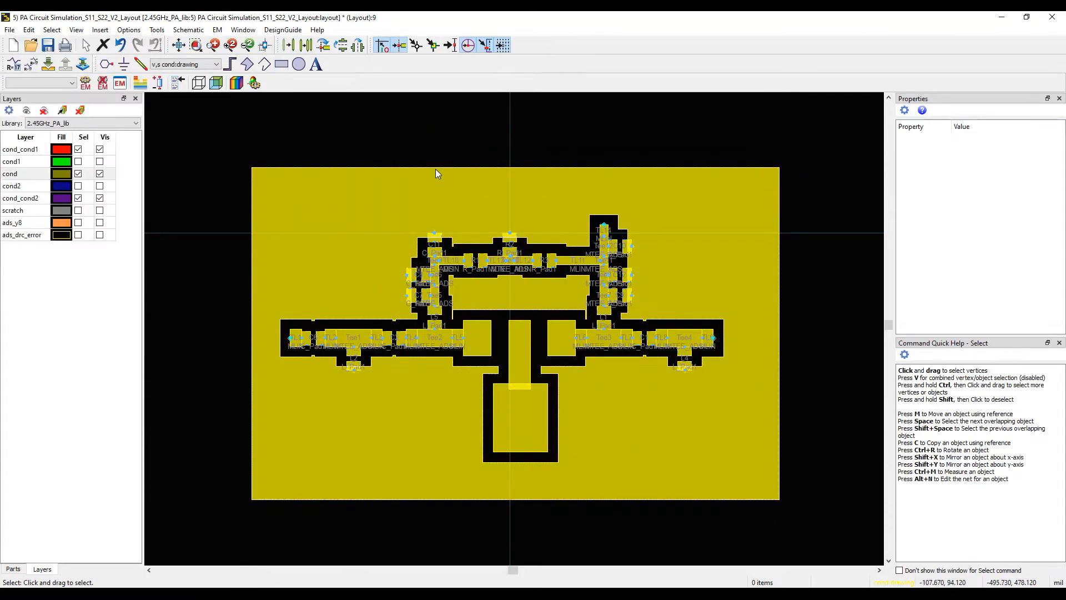
Insert a rectangular ground-net plane on the cond1 layer with 1.0 clearance, matching the outline of the cond plane
click(100, 29)
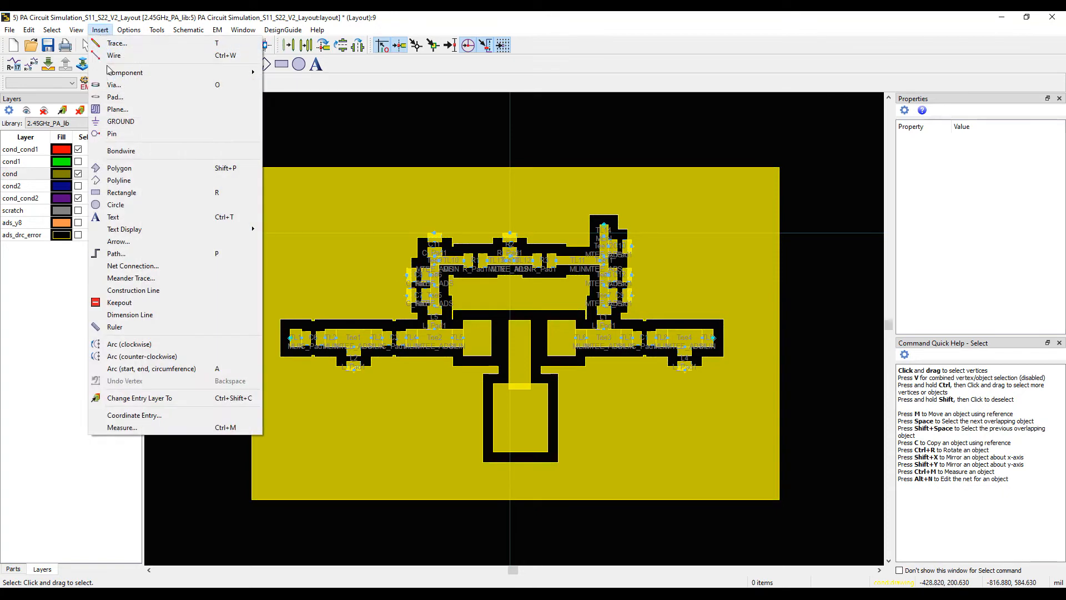
click(115, 109)
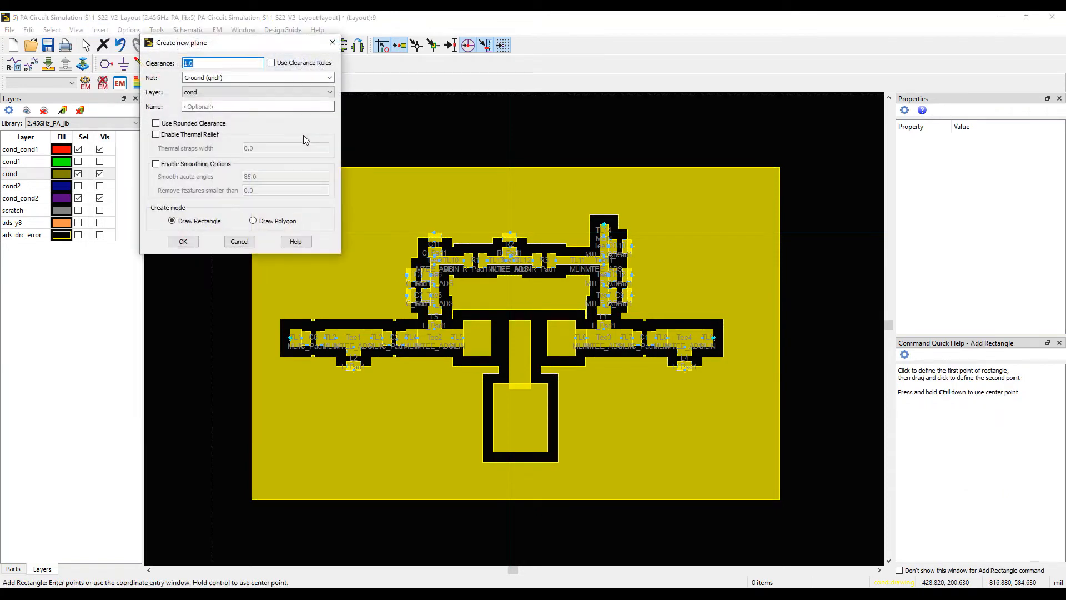
click(264, 93)
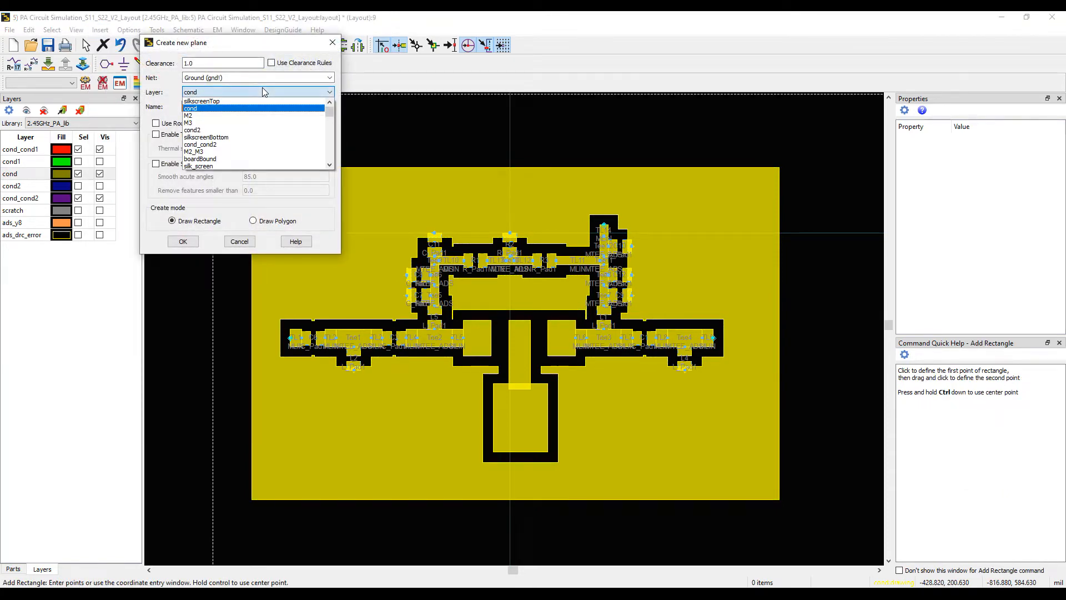
scroll(213, 140, down, 2)
click(211, 145)
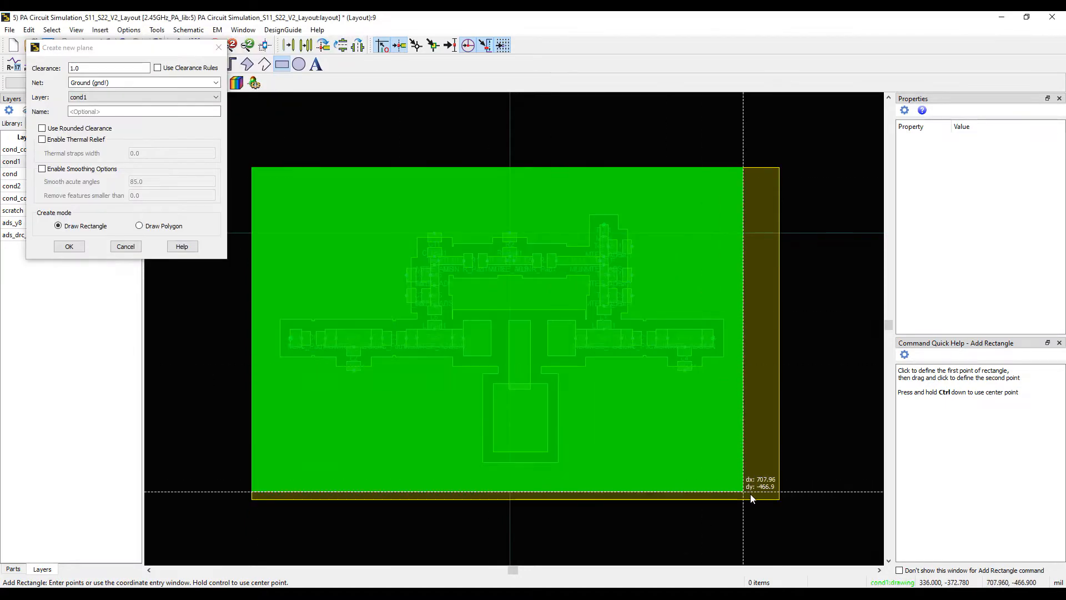
click(779, 499)
Insert a second rectangular ground-net plane on the cond2 layer with 1.0 clearance over the same outline, and end the plane command
click(100, 29)
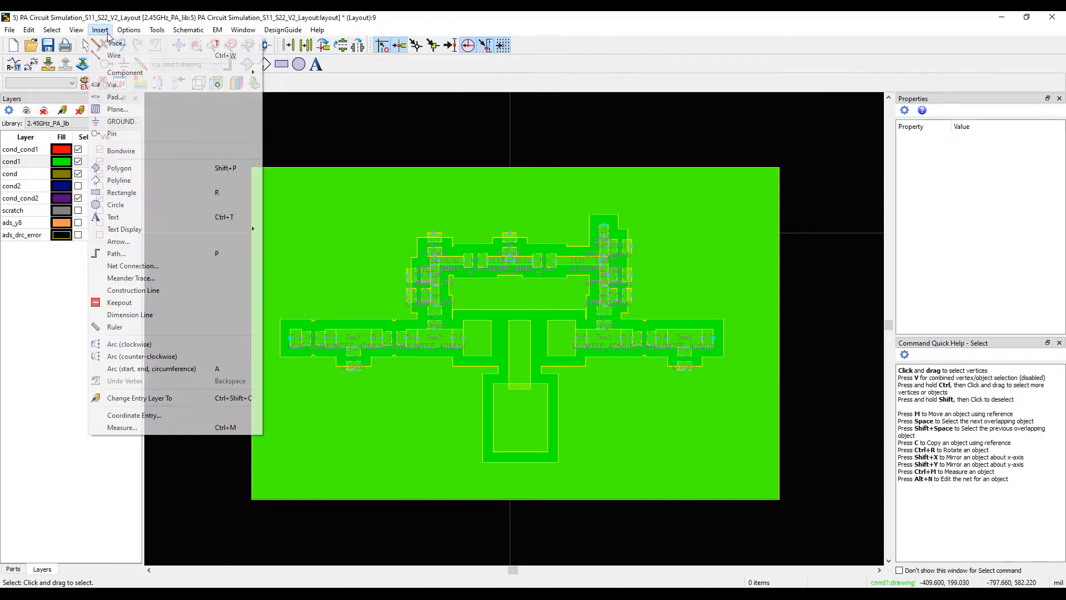
click(110, 122)
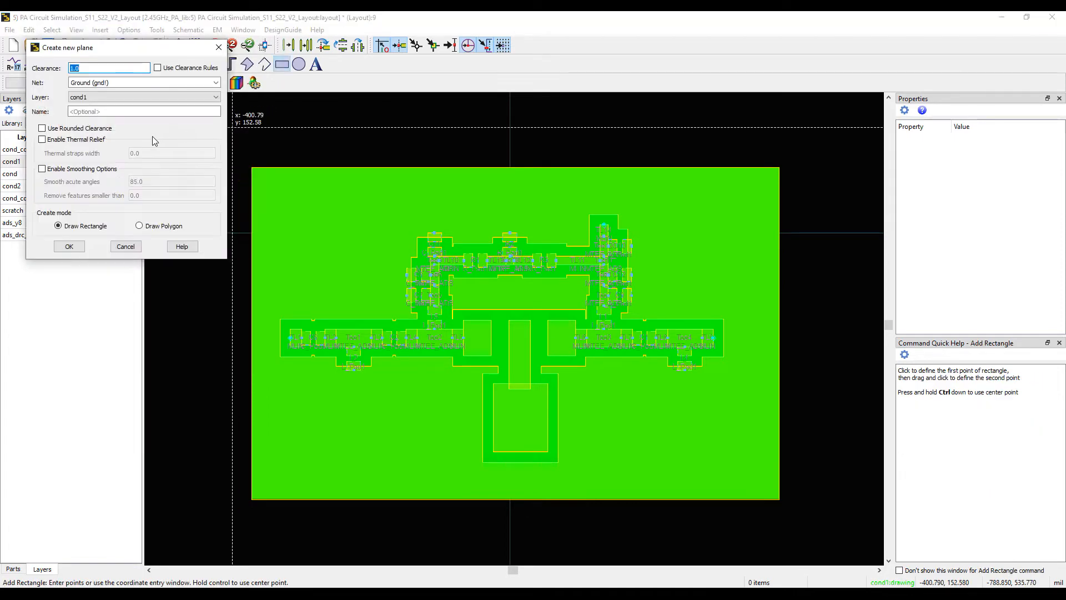
click(168, 98)
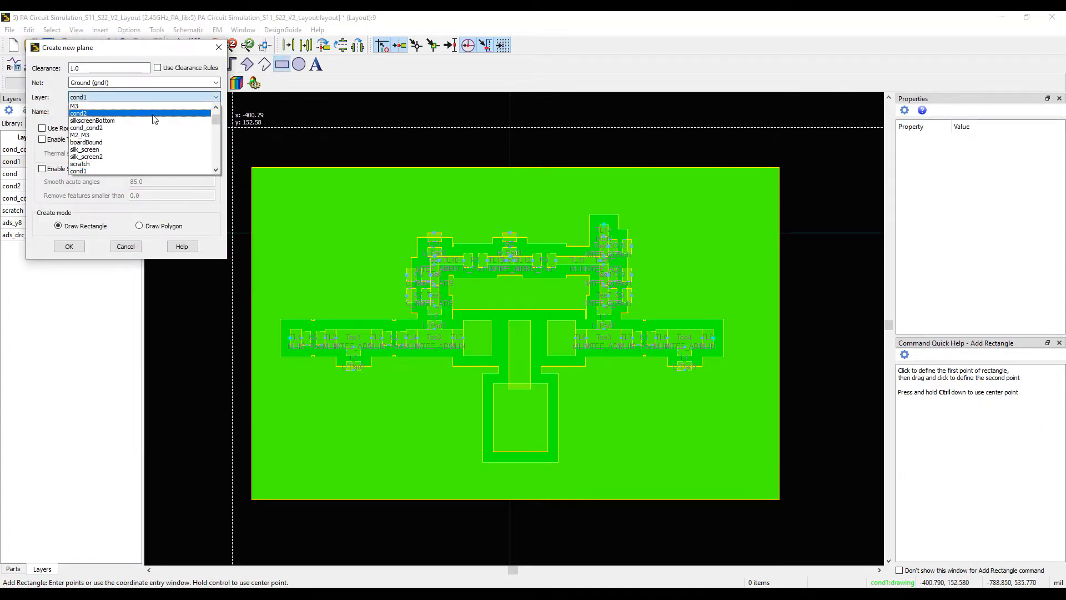
click(112, 114)
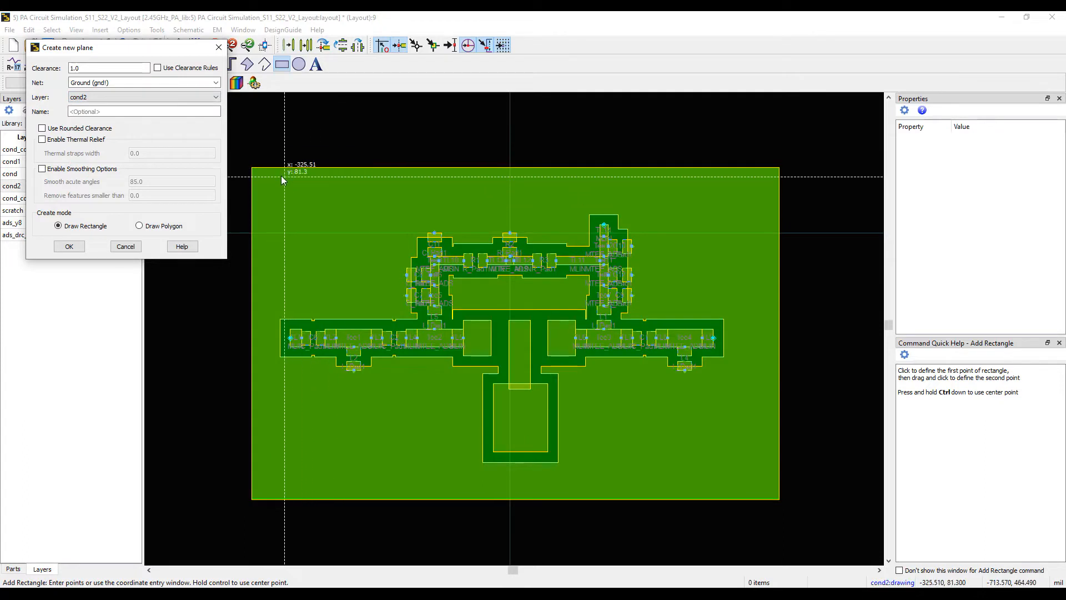
click(252, 168)
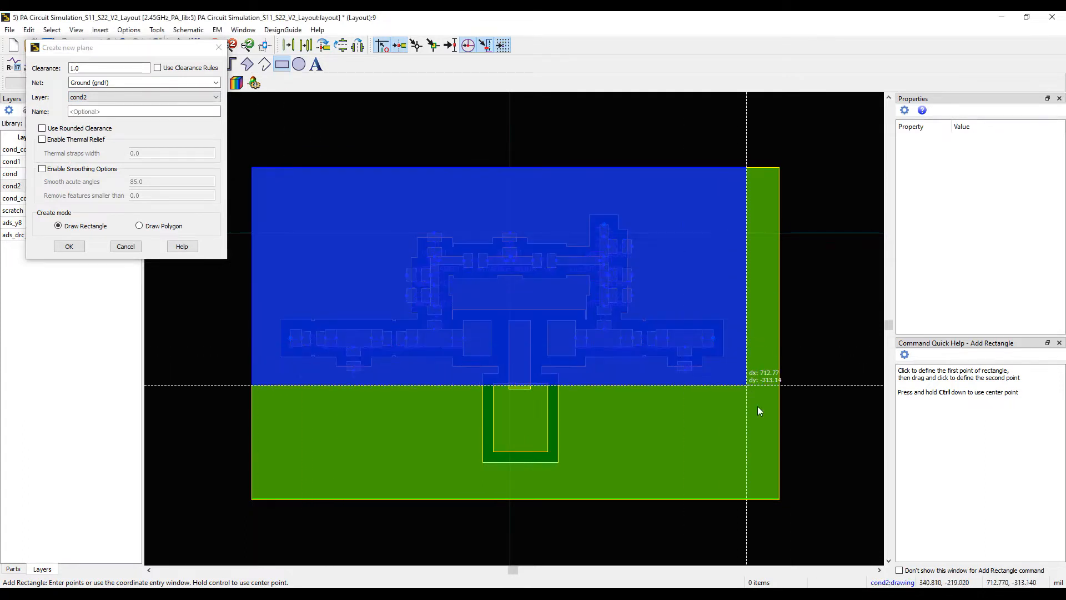
click(782, 499)
right_click(432, 153)
click(445, 158)
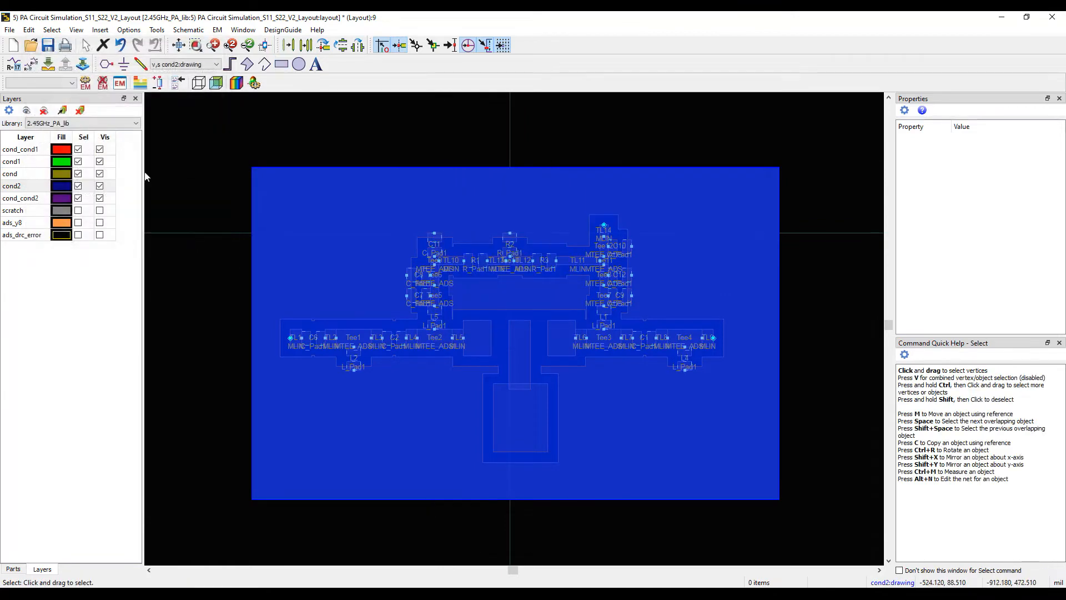
Hide all layers except cond and cond_cond2
click(44, 111)
click(78, 186)
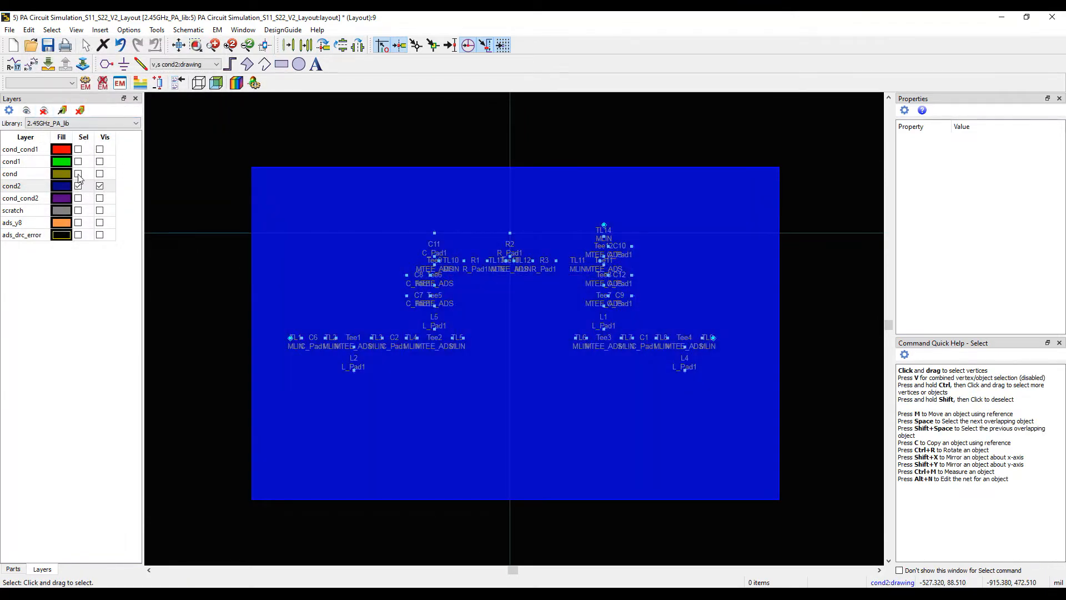
click(78, 174)
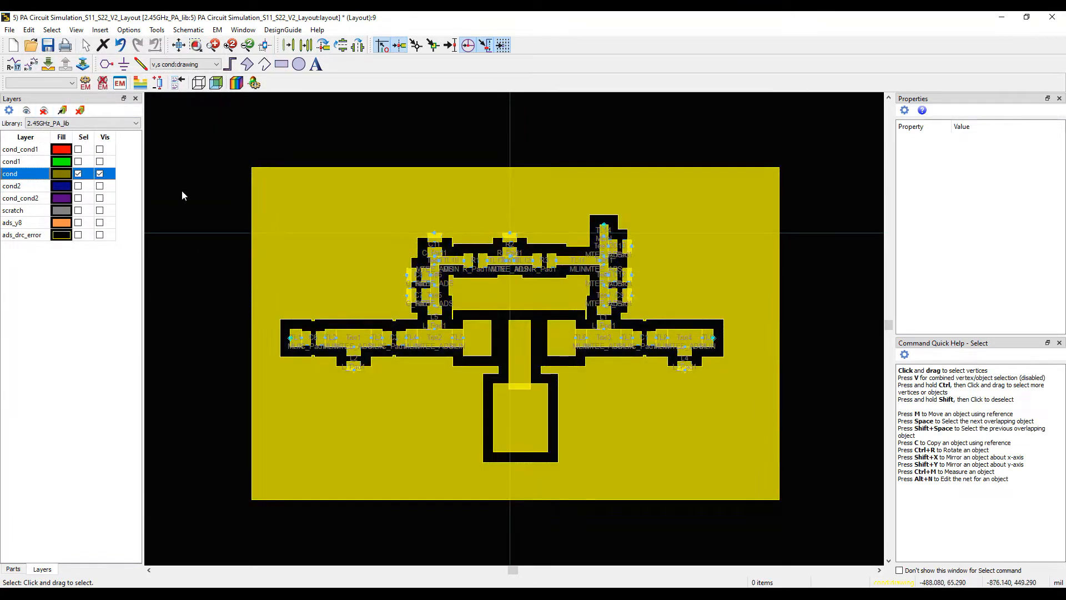
Put the narrow central rectangle between the TL5 and TL6 pads on the gnd! net
click(560, 361)
click(1037, 157)
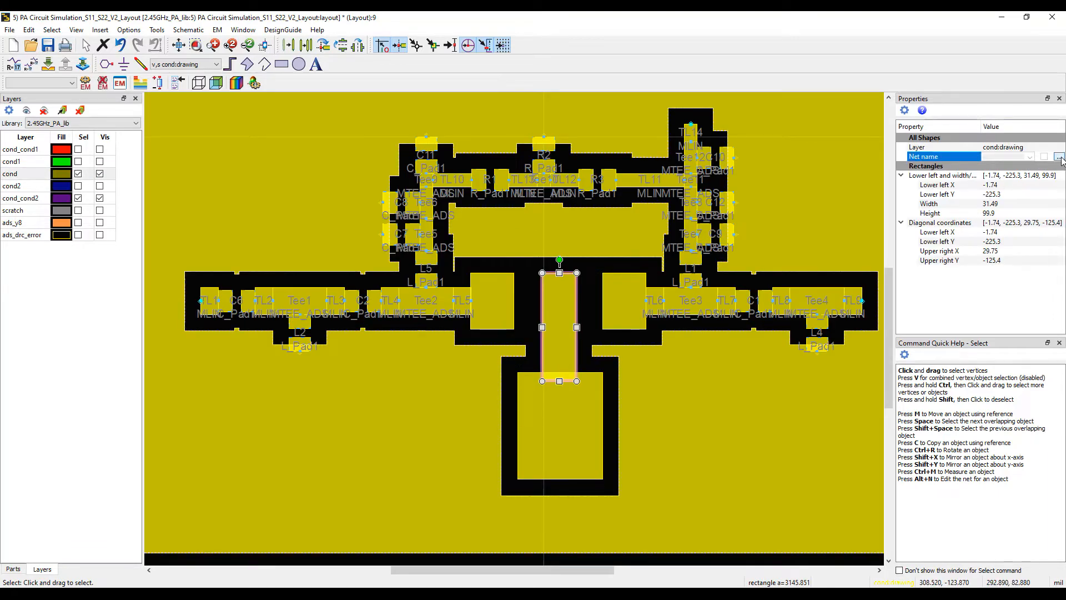
click(1058, 157)
text(g)
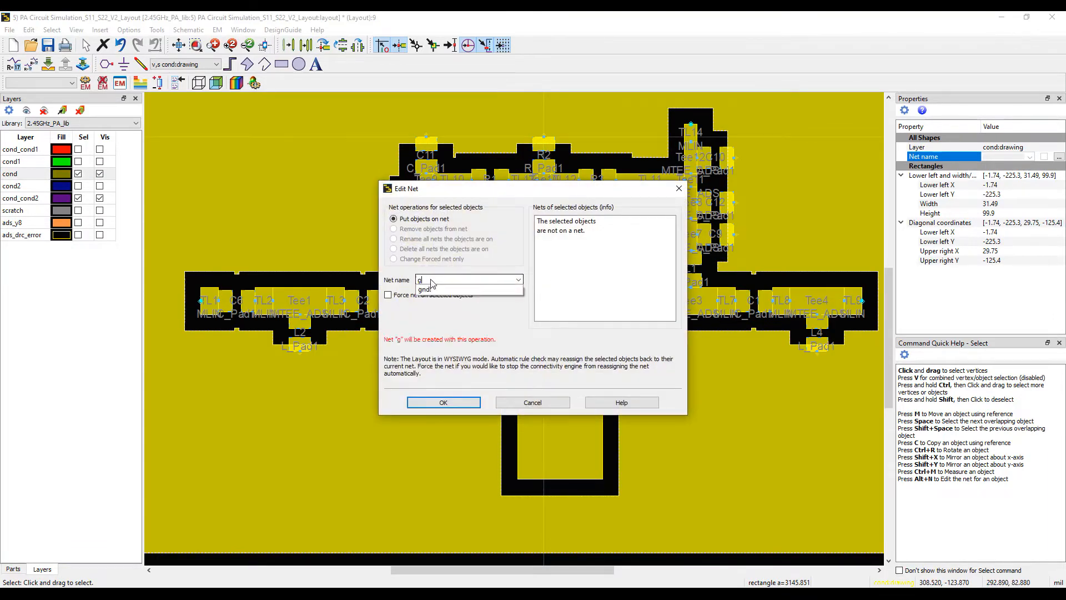
click(425, 290)
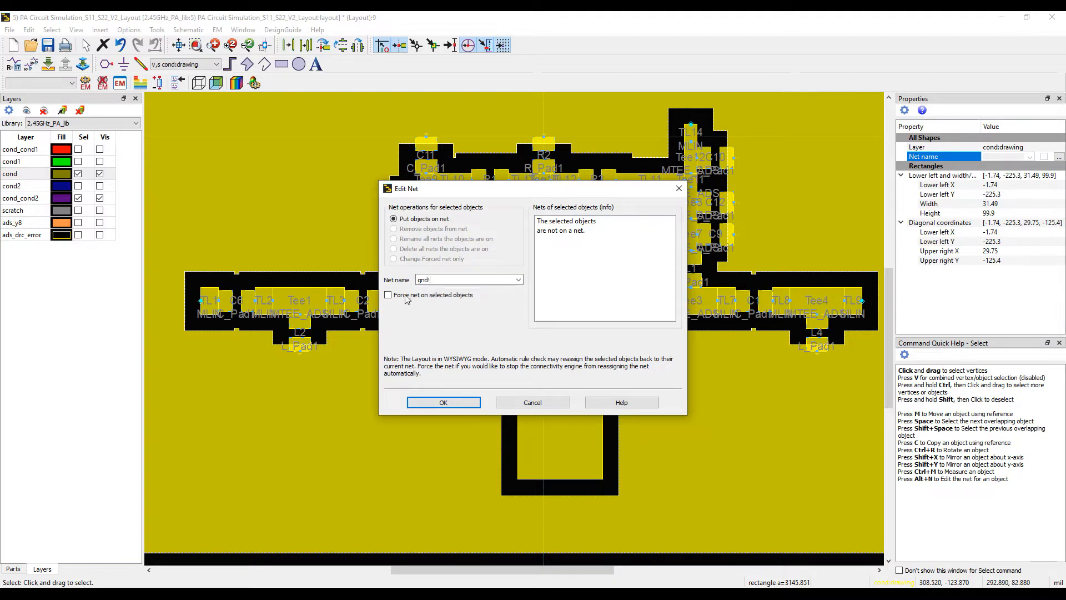
click(443, 400)
Force the gnd! net on the large pad below the central rectangle
click(559, 419)
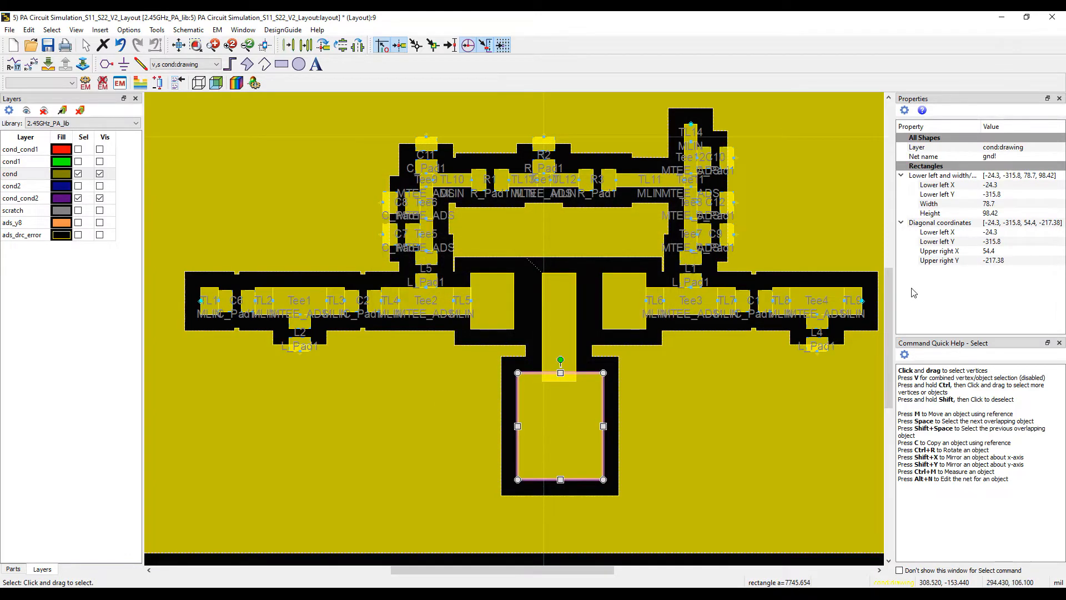
click(1060, 159)
click(1060, 158)
click(392, 295)
click(444, 402)
Regenerate the cond ground plane with its 15 mil clearance so it merges with the grounded centre pads
scroll(545, 338, down, 3)
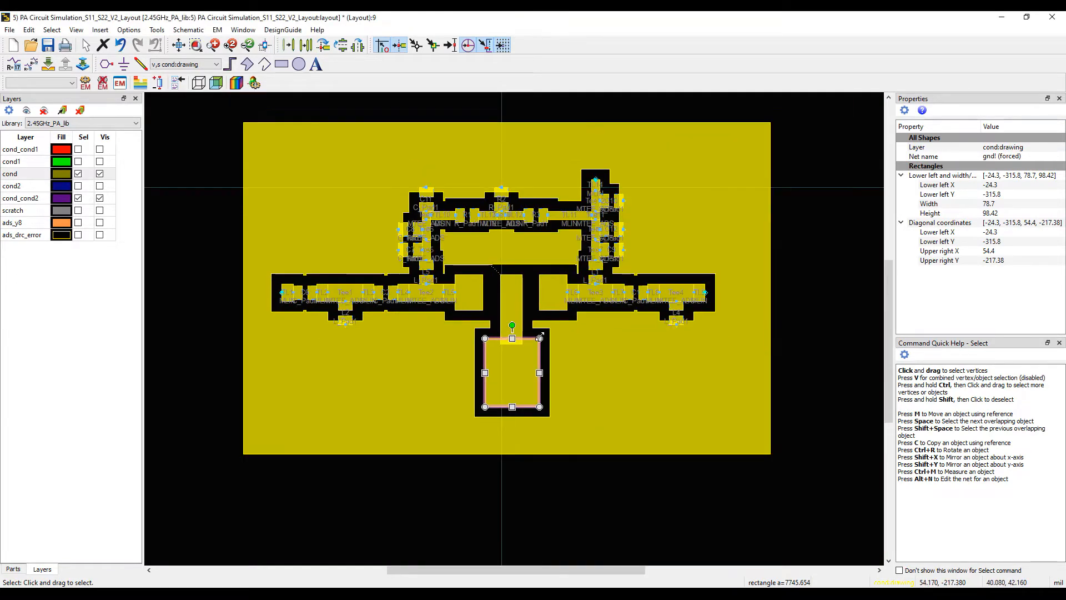
double_click(387, 373)
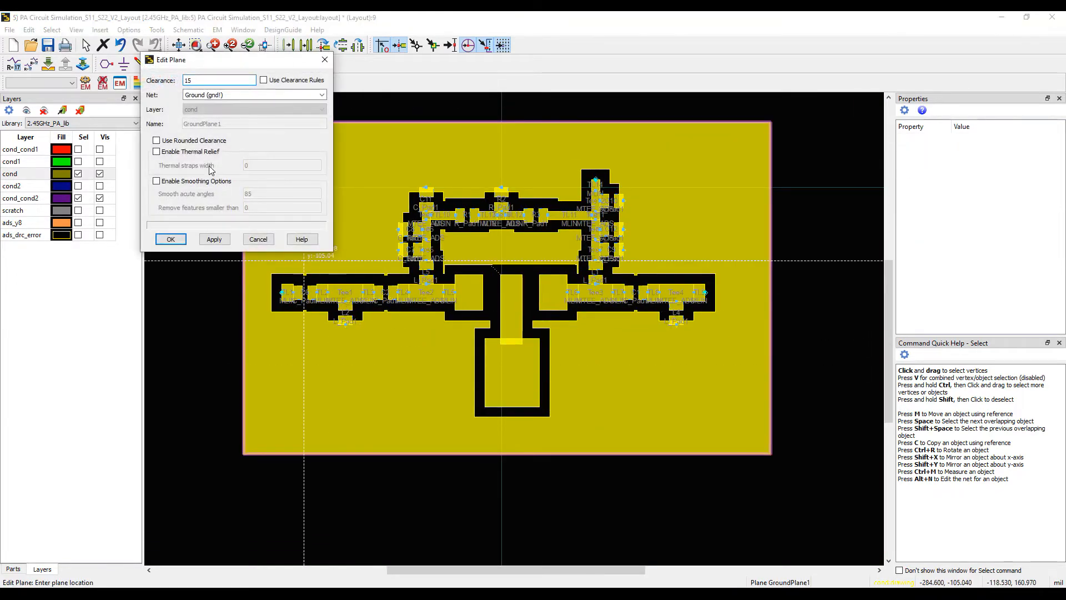
click(218, 240)
click(171, 239)
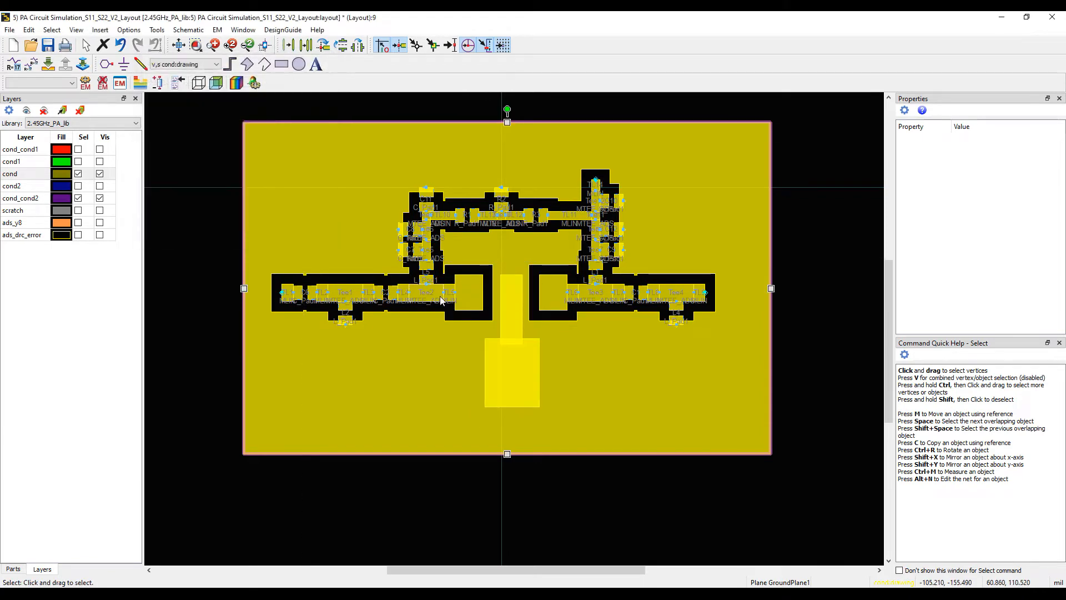
click(821, 316)
Create rectangular cond-layer keepouts for plane and routing over the small plane notches above and below C6 and C2
scroll(404, 315, up, 1)
click(100, 30)
click(114, 111)
scroll(207, 301, up, 7)
click(306, 255)
click(365, 271)
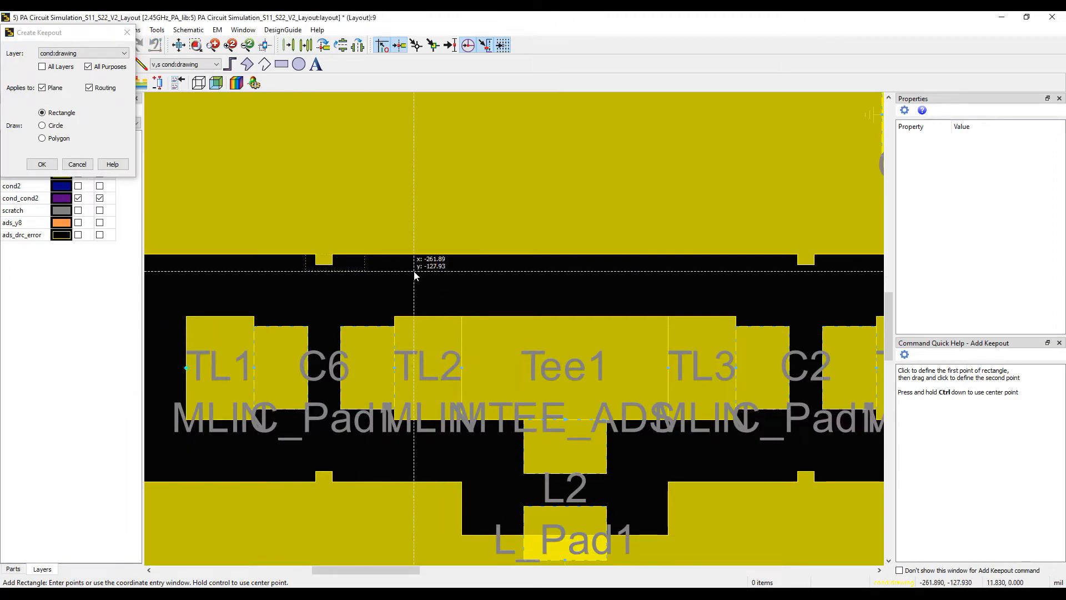
scroll(418, 274, down, 5)
click(468, 295)
click(533, 311)
scroll(528, 334, down, 5)
click(252, 343)
click(323, 321)
scroll(566, 327, down, 1)
click(562, 342)
click(616, 325)
Add rectangular keepouts over the uneven plane edges inside the bias loop, from L5 along TL10 to TL11 and down to L1
scroll(655, 288, down, 2)
scroll(558, 341, up, 1)
click(565, 326)
click(491, 368)
scroll(492, 368, down, 2)
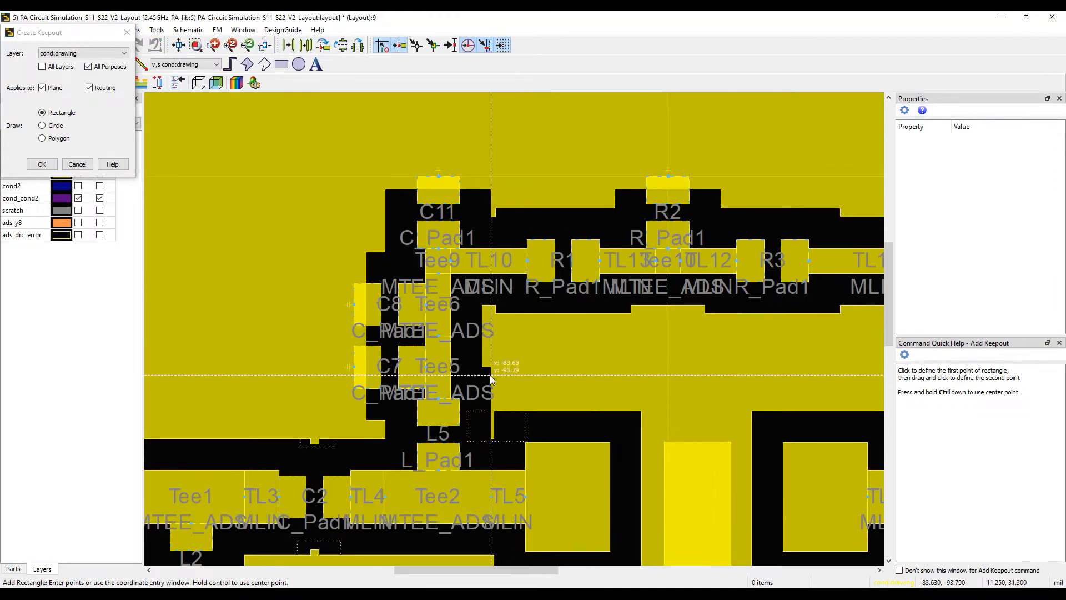
scroll(540, 332, down, 1)
scroll(547, 331, up, 1)
click(521, 343)
click(616, 314)
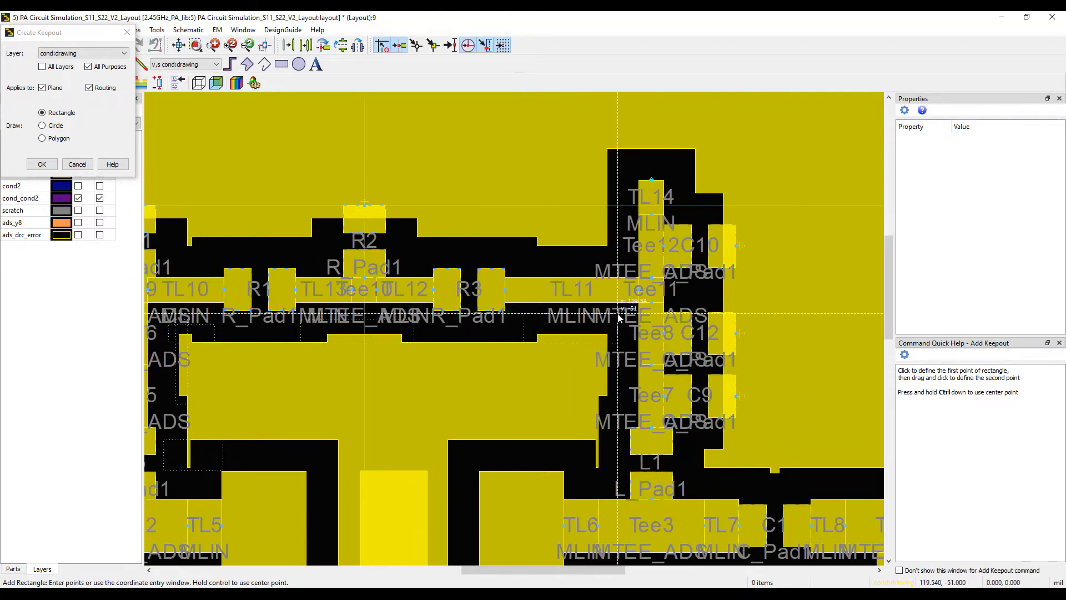
click(511, 414)
click(555, 456)
click(496, 350)
click(518, 237)
Add rectangular keepouts over the plane edges above TL10 and TL11 and the notches around C1, and finish the keepout command
scroll(522, 311, down, 2)
scroll(492, 293, up, 2)
click(450, 301)
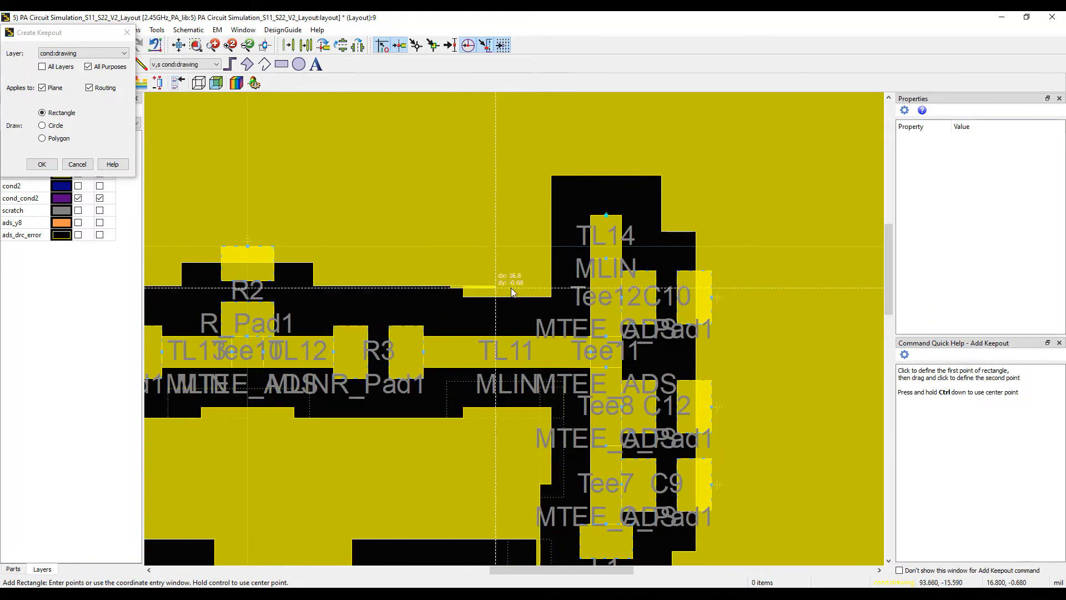
click(562, 283)
scroll(311, 321, down, 2)
click(533, 311)
click(501, 326)
scroll(503, 349, down, 2)
scroll(520, 364, up, 1)
scroll(784, 347, down, 2)
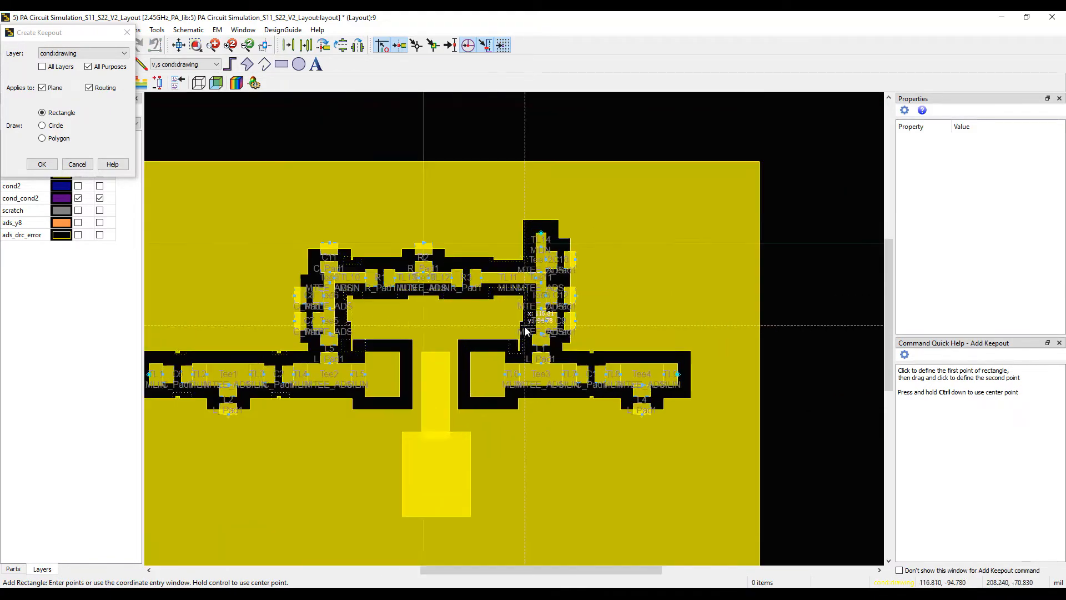
scroll(526, 326, up, 2)
scroll(527, 350, down, 2)
scroll(563, 375, up, 2)
click(517, 347)
click(556, 331)
click(552, 266)
click(510, 279)
scroll(494, 327, down, 5)
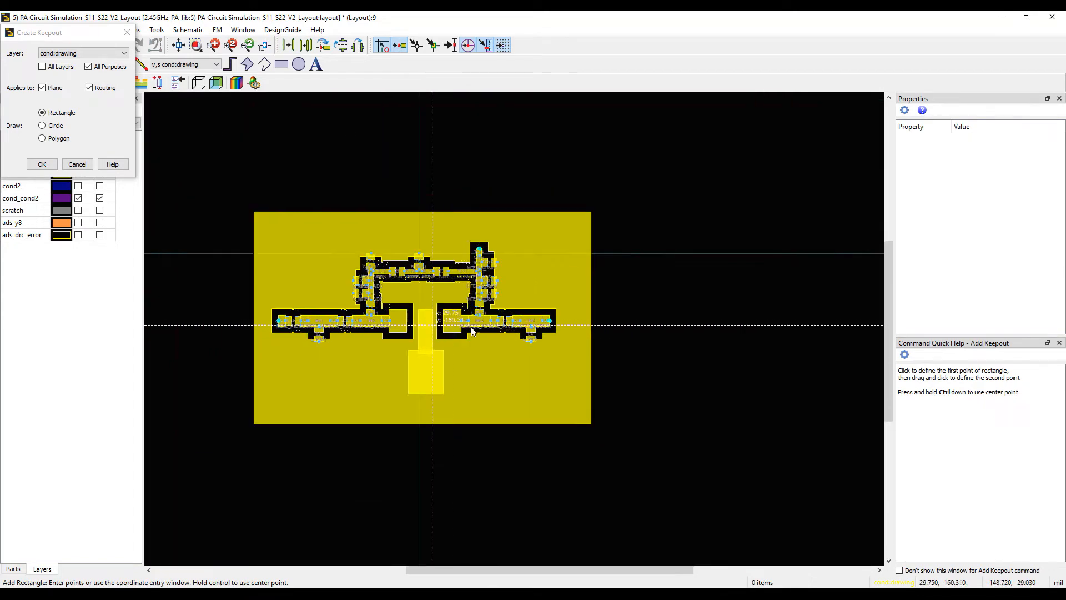
scroll(500, 325, up, 3)
scroll(494, 336, down, 2)
click(40, 167)
right_click(255, 166)
click(272, 172)
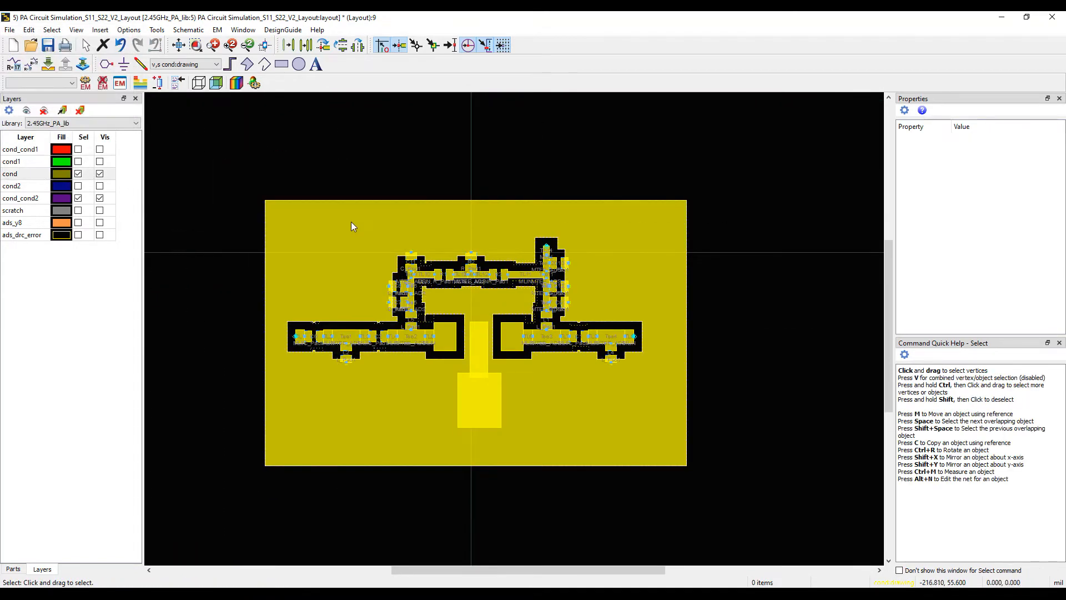
Reapply the cond ground plane with its 15 mil clearance so it follows the new keepouts
double_click(351, 223)
click(216, 241)
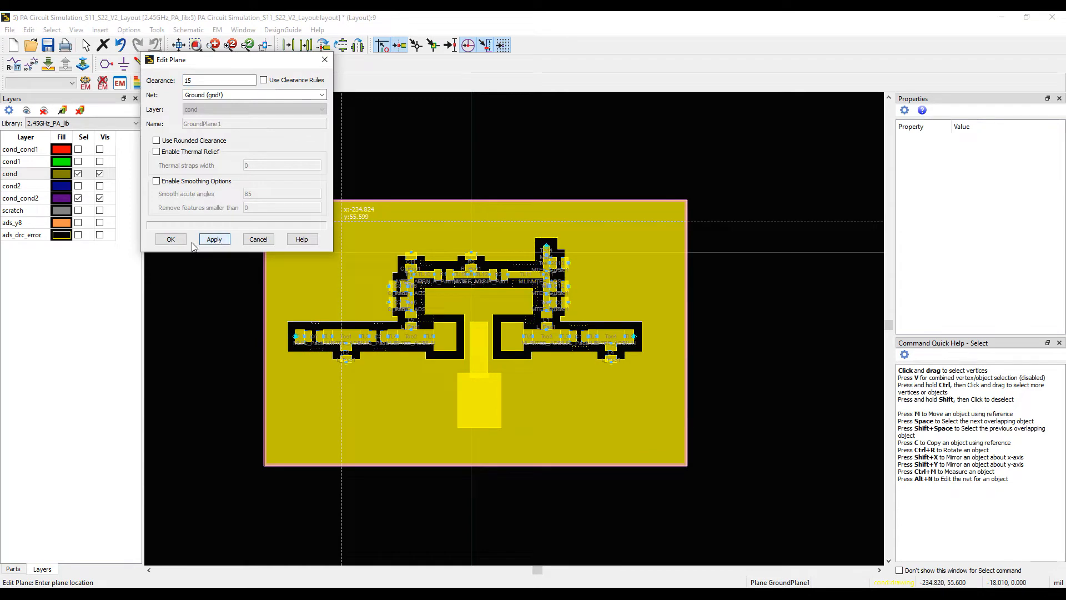
click(175, 241)
click(771, 275)
scroll(589, 333, up, 2)
scroll(460, 326, down, 1)
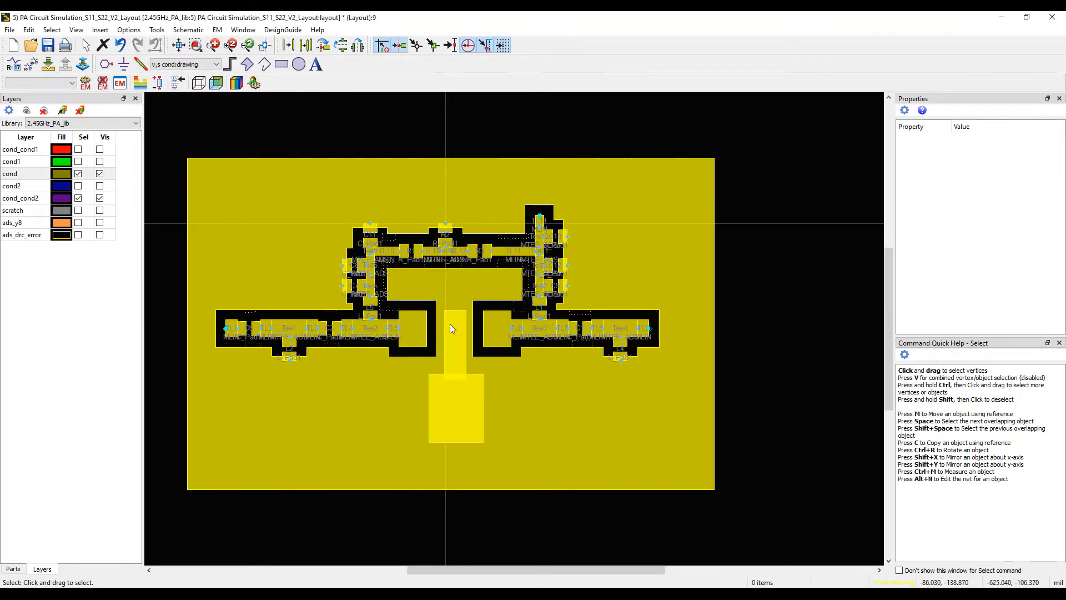
scroll(451, 328, up, 1)
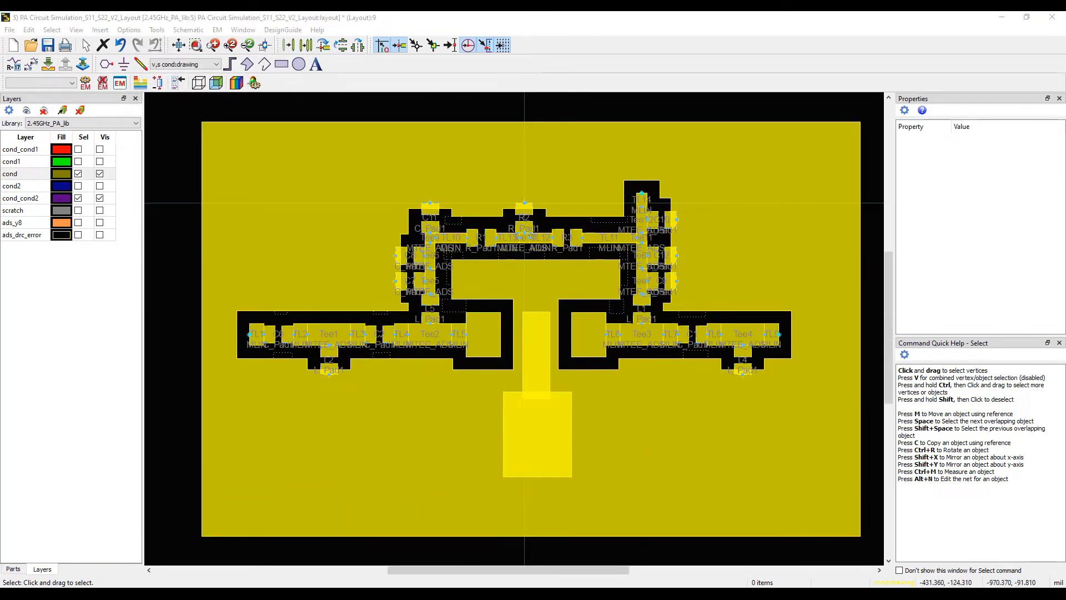
Draw a circle of about 7.55 mil radius on the cond_cond2 layer in the plane area above TL1–TL3, merging it with the ground net
click(100, 31)
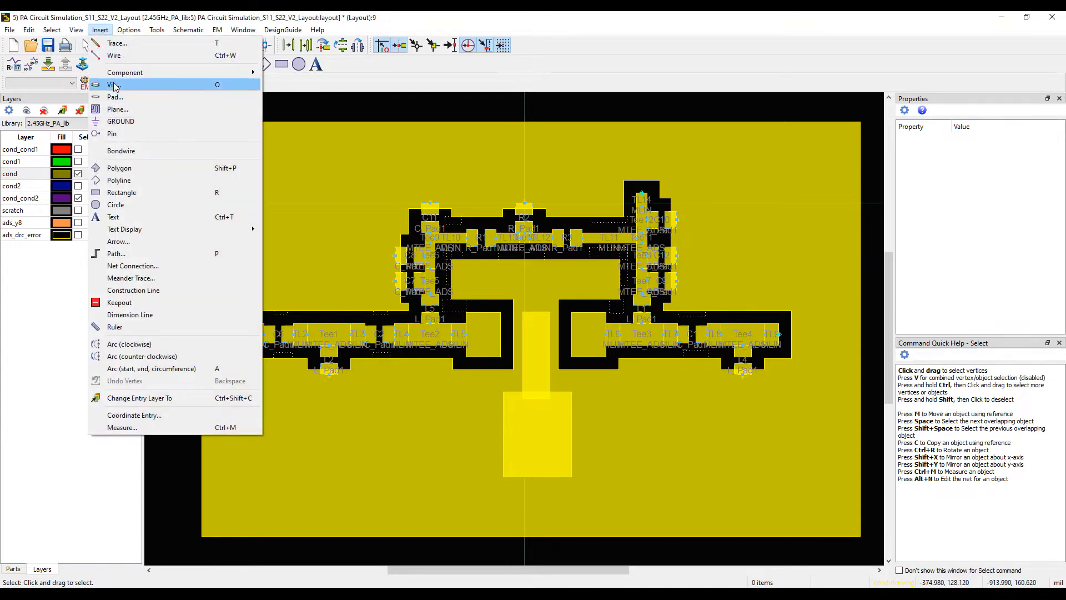
click(117, 205)
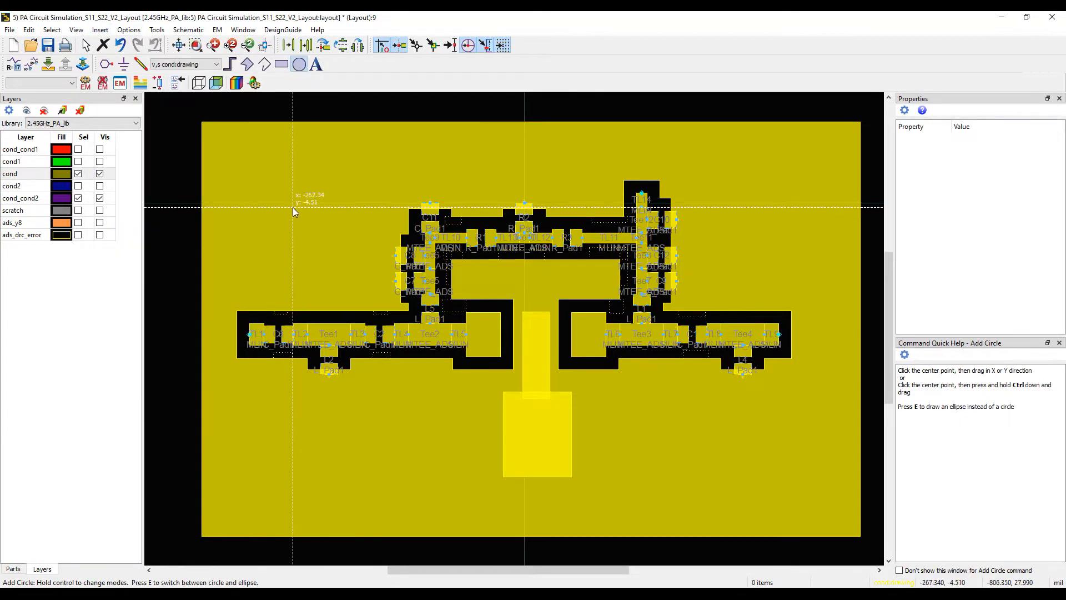
scroll(298, 207, up, 1)
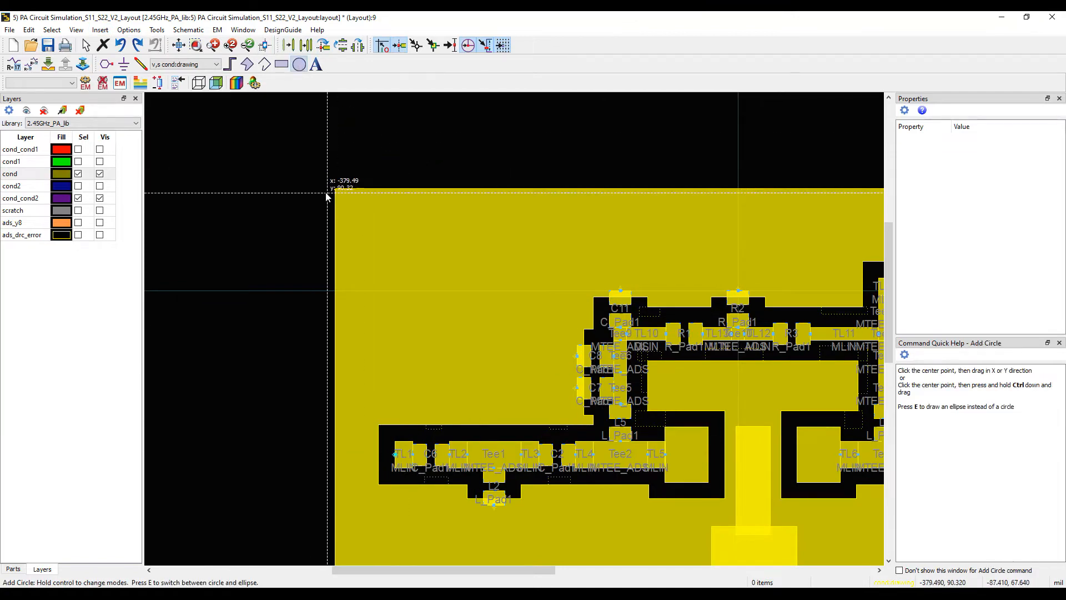
click(214, 65)
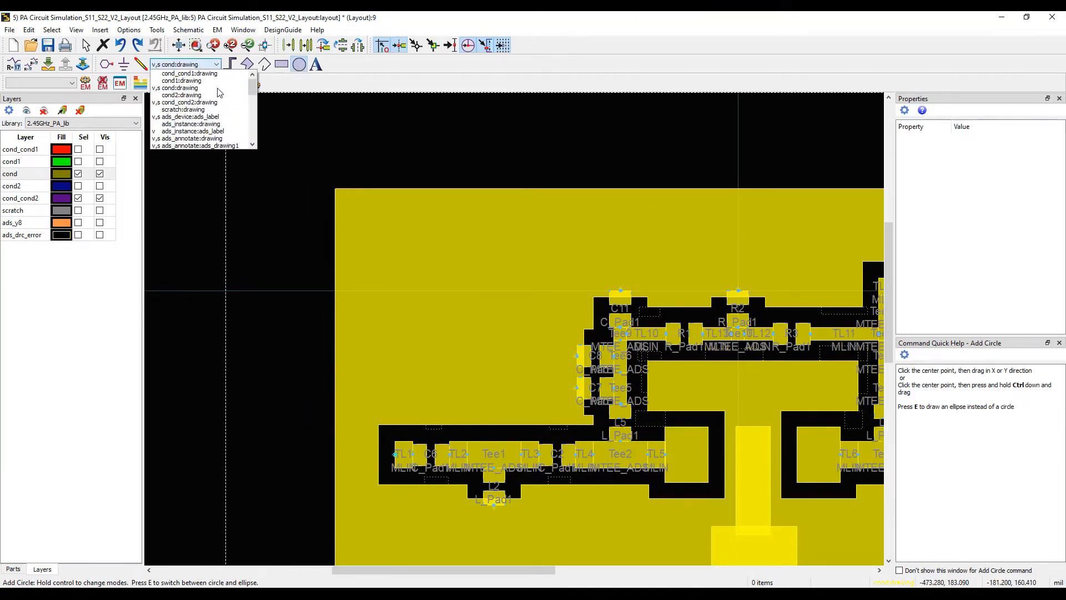
click(192, 102)
scroll(507, 338, down, 1)
scroll(508, 338, up, 3)
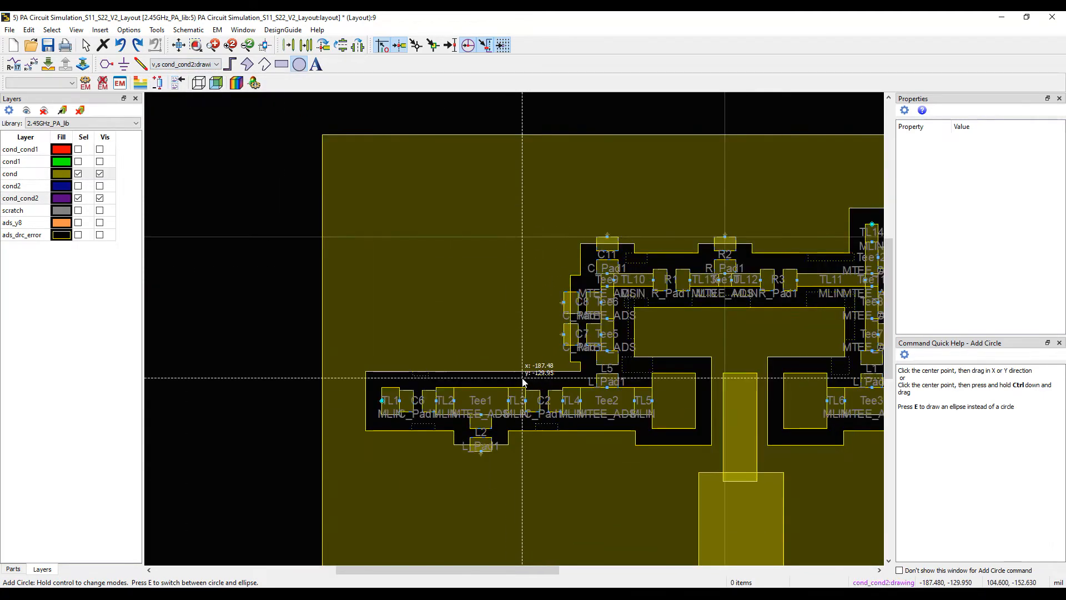
click(371, 257)
click(382, 261)
key(Escape)
click(371, 256)
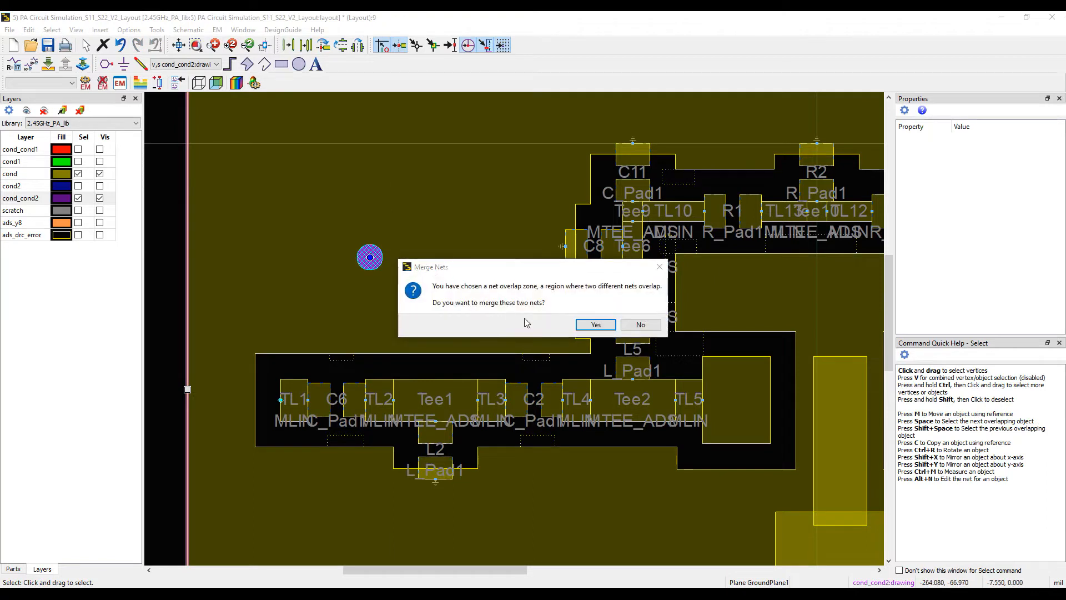
key(Return)
click(371, 259)
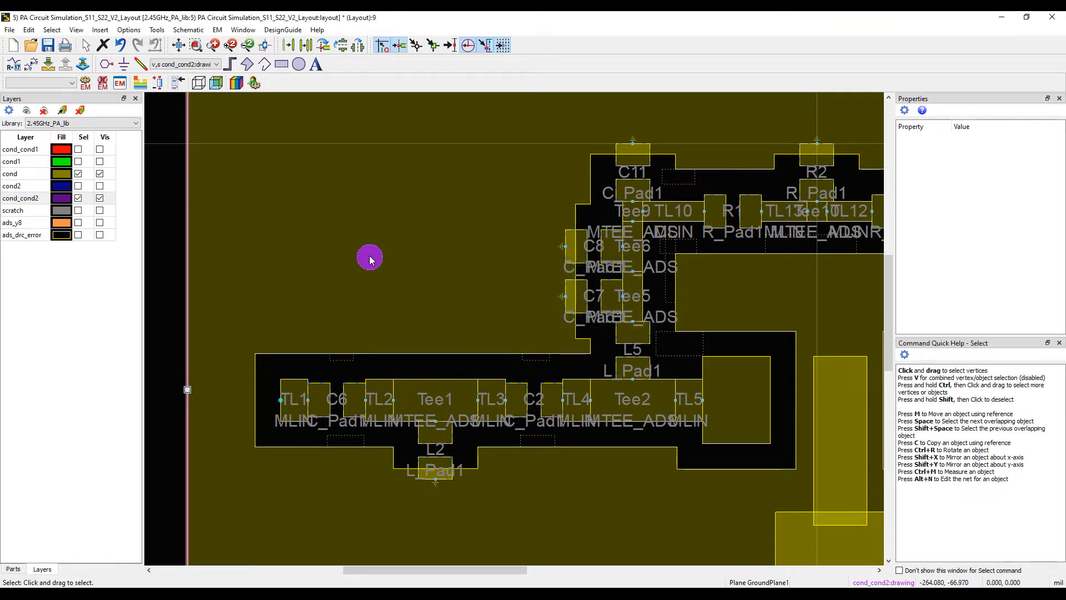
Set the via circle's radius to 3.9 mil
click(370, 257)
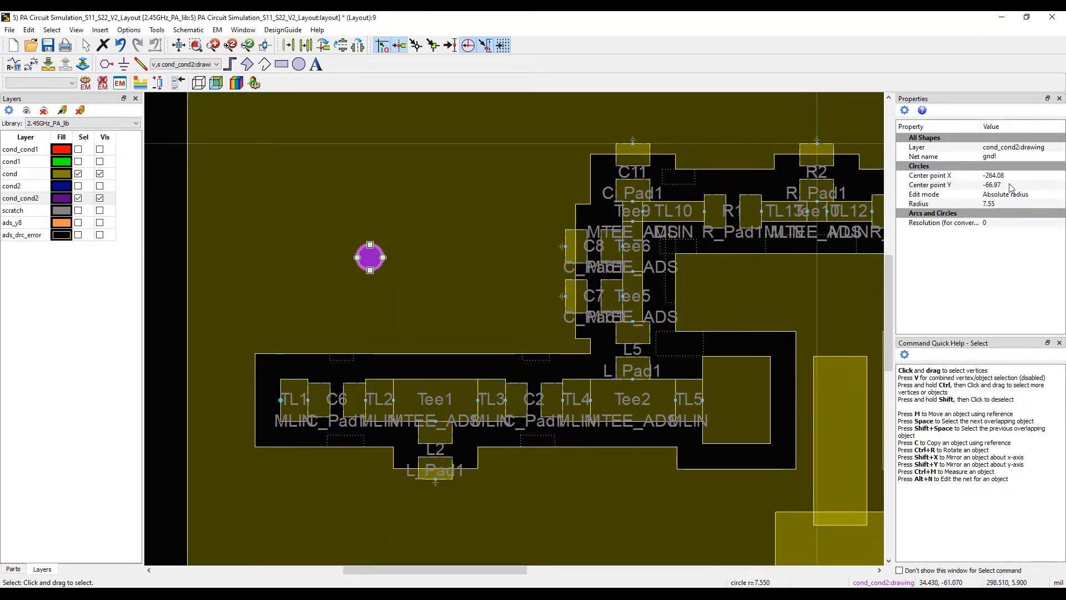
click(1000, 204)
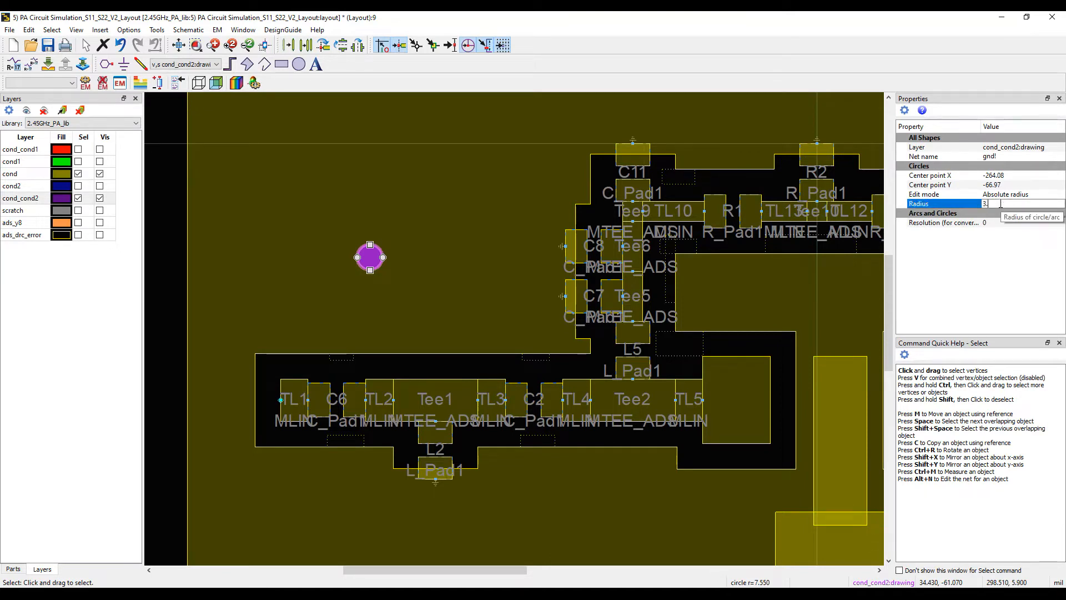
key(Return)
Set up a Step And Repeat of the via circle with one row and 10 mil X and Y spacing
scroll(471, 360, down, 2)
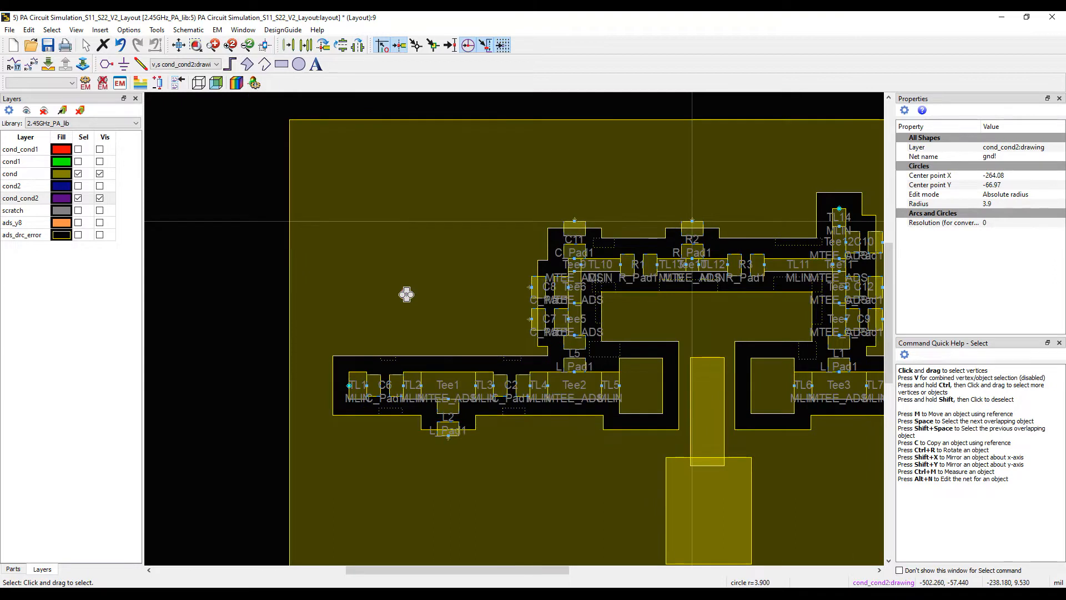
click(29, 29)
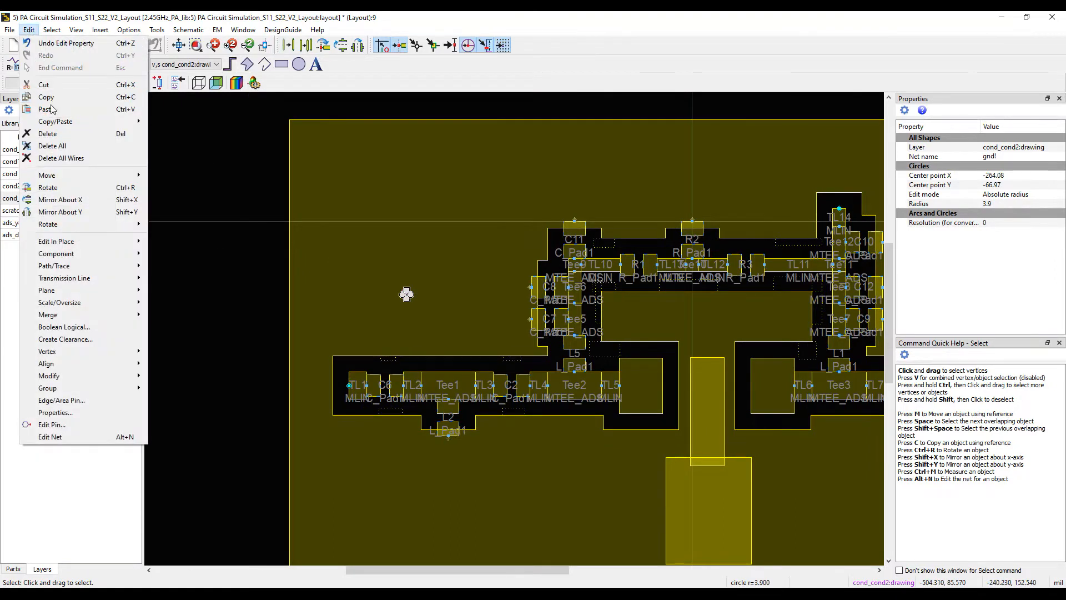
mouse_move(57, 121)
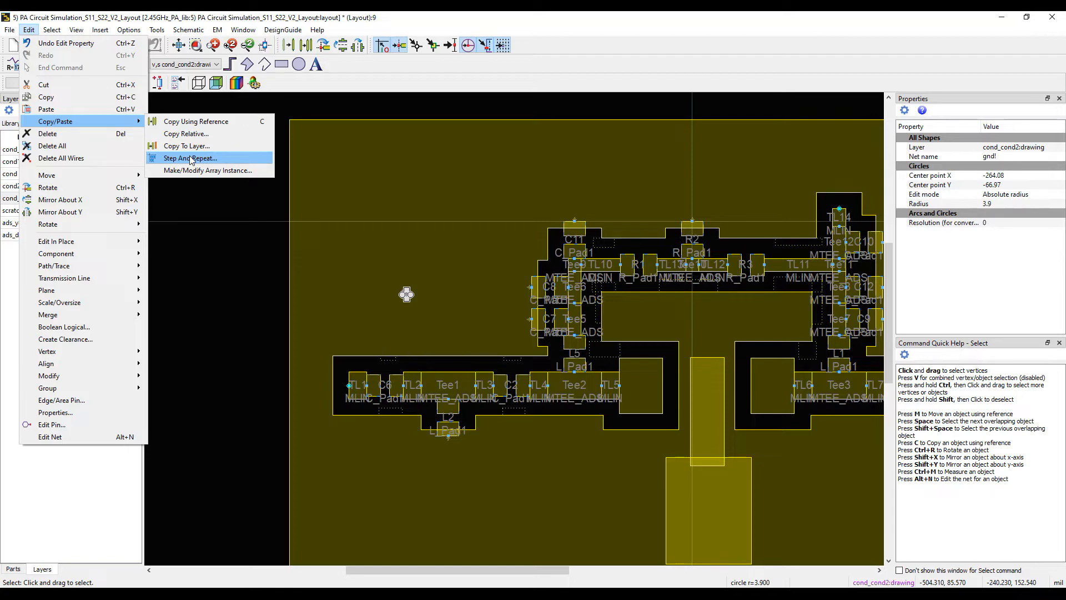
click(191, 160)
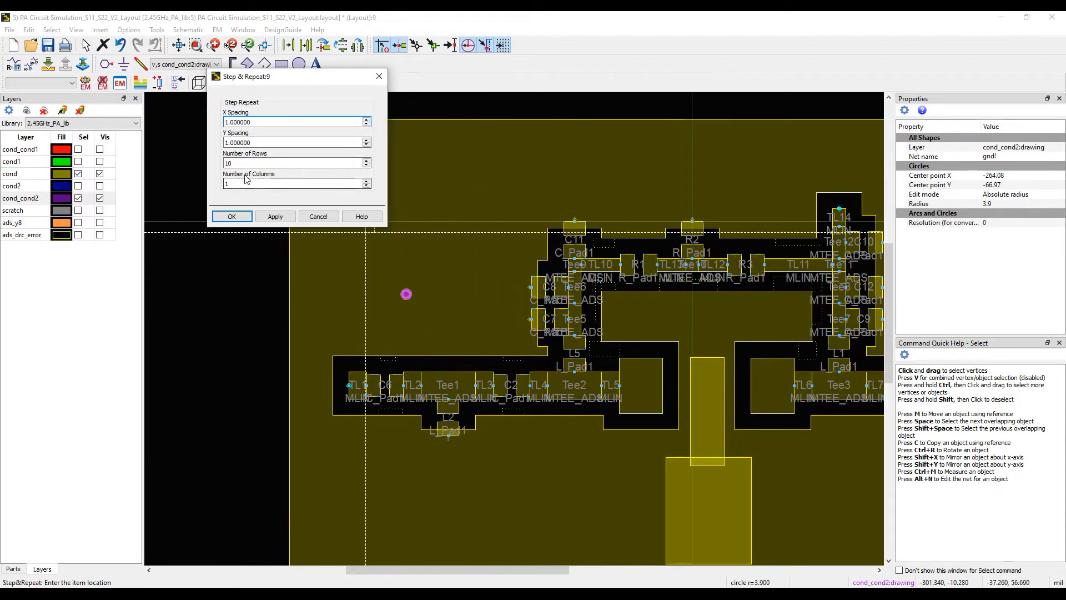
drag(234, 163, 215, 167)
key(Tab)
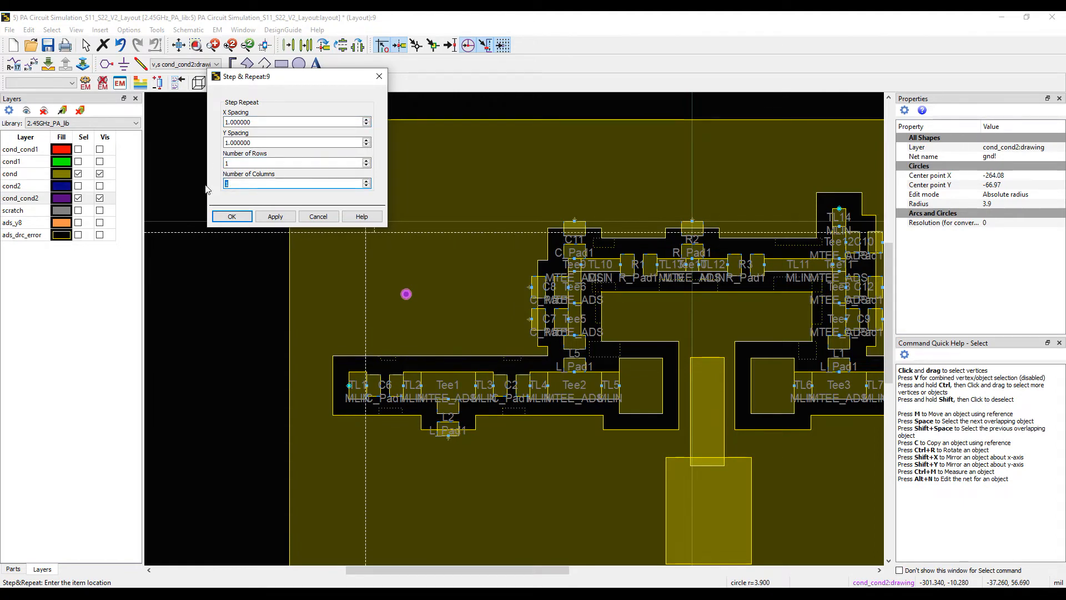
click(279, 219)
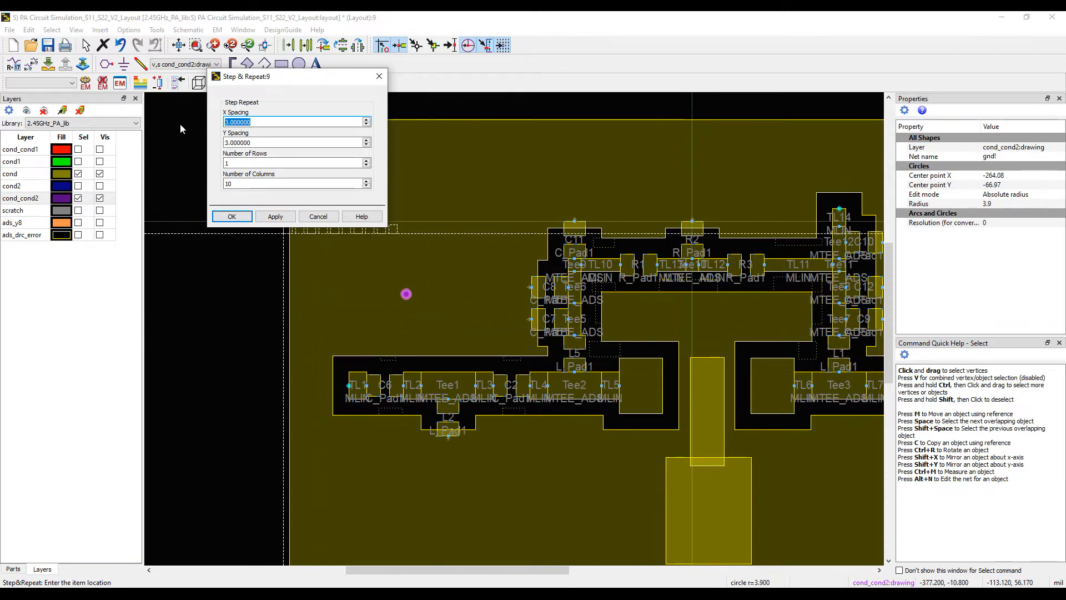
text(10)
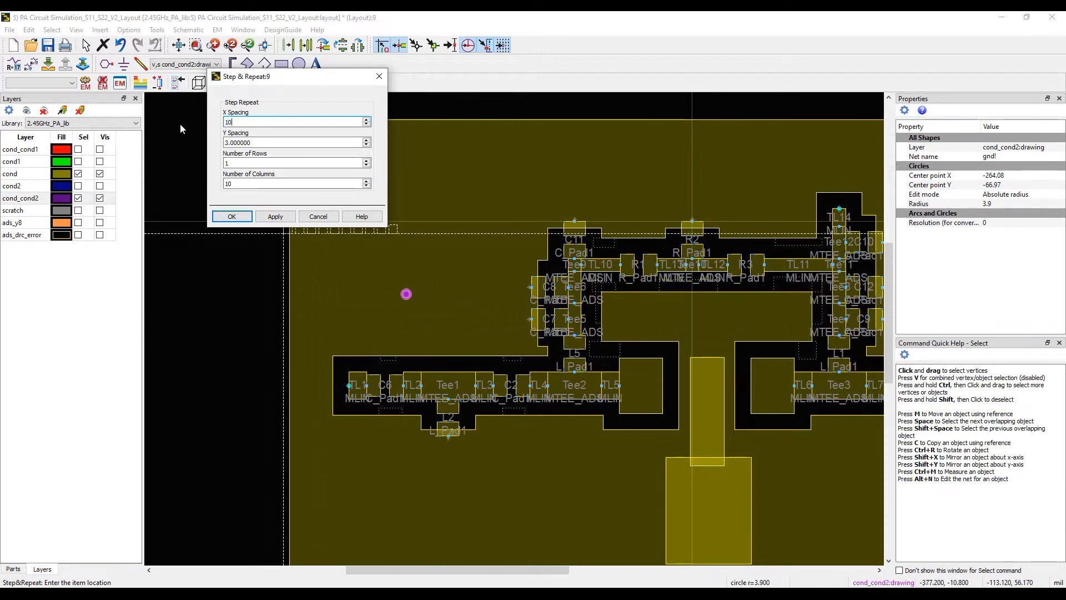
key(Tab)
text(10)
key(Tab)
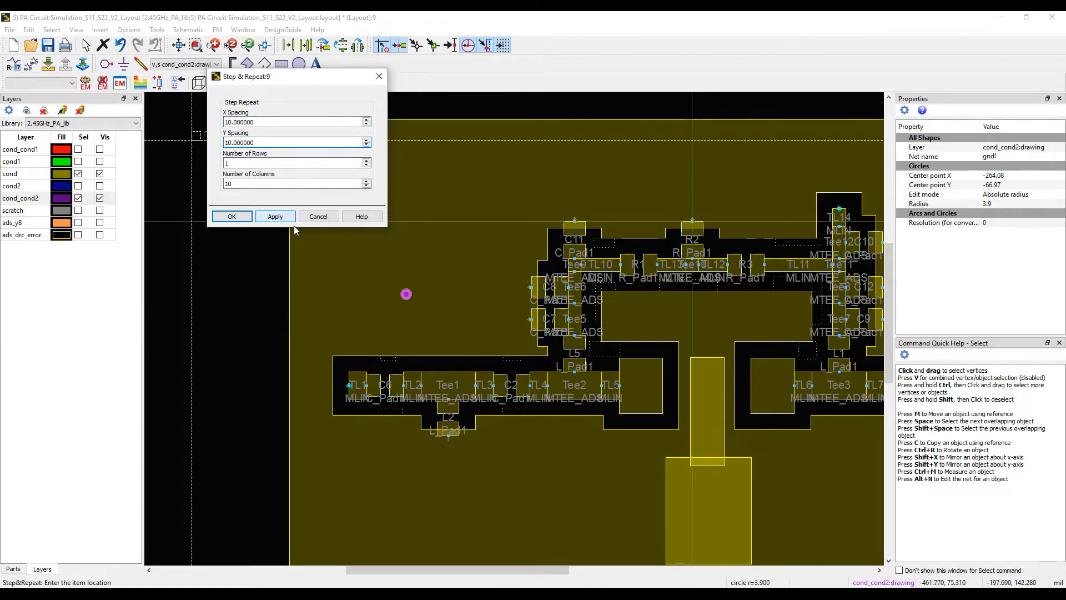
Place a row of 12 ground vias along the plane edge above the input line from TL1 to TL4
key(Tab)
text(11)
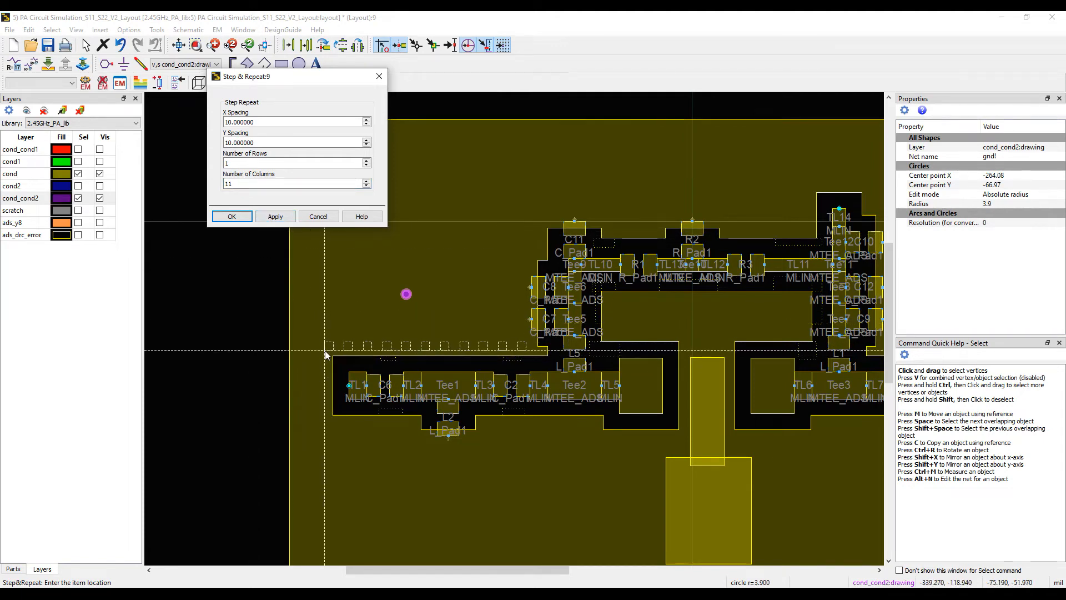
scroll(326, 355, up, 2)
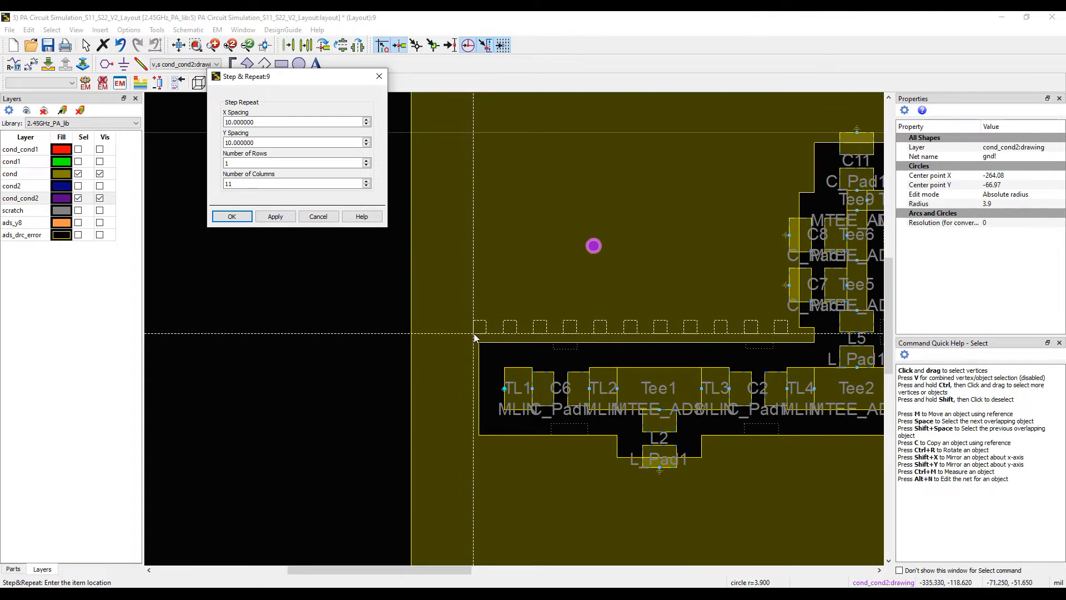
click(251, 184)
text(12)
click(284, 218)
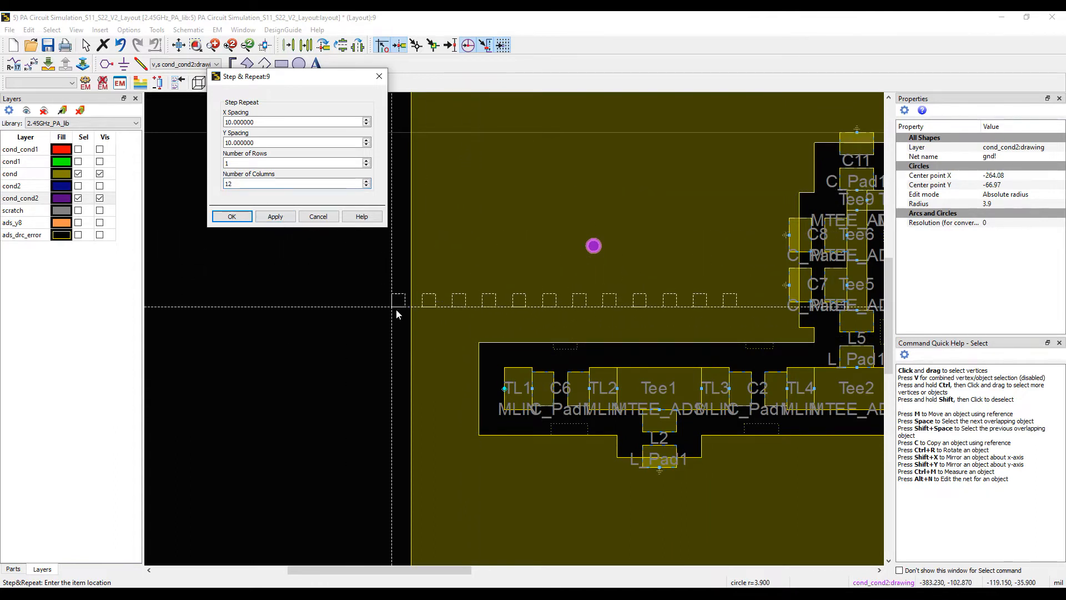
click(453, 341)
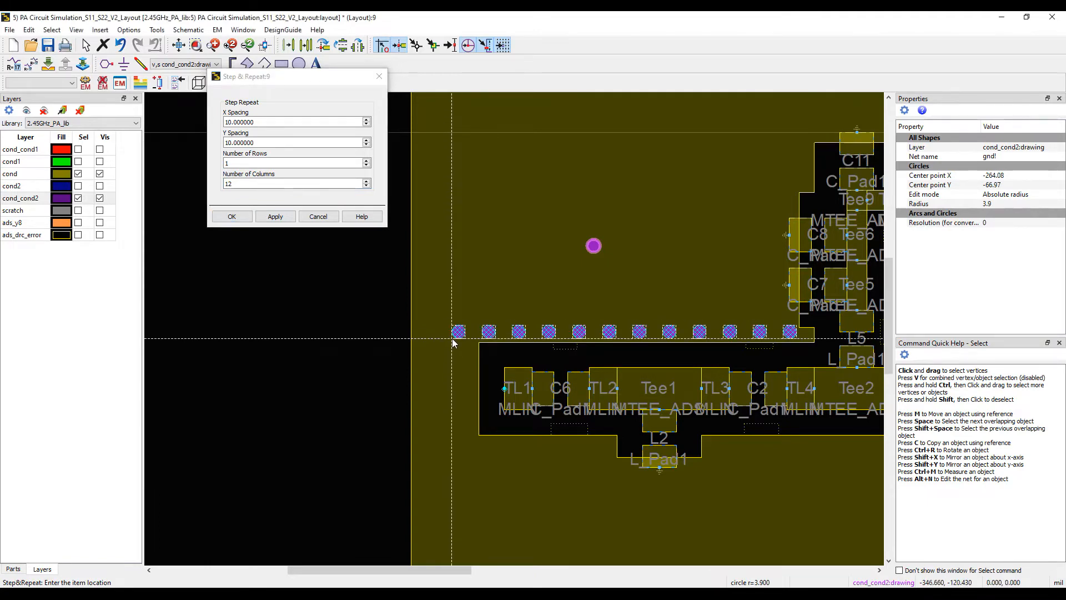
Place a row of 6 ground vias along the plane edge below the input line, from TL1 to L2
scroll(524, 333, down, 3)
scroll(509, 368, up, 3)
double_click(229, 183)
text(5)
click(278, 217)
click(366, 181)
click(288, 218)
click(410, 311)
Place a row of 7 ground vias along the plane edge below the input line, between L2 and TL5
scroll(652, 325, up, 2)
click(366, 182)
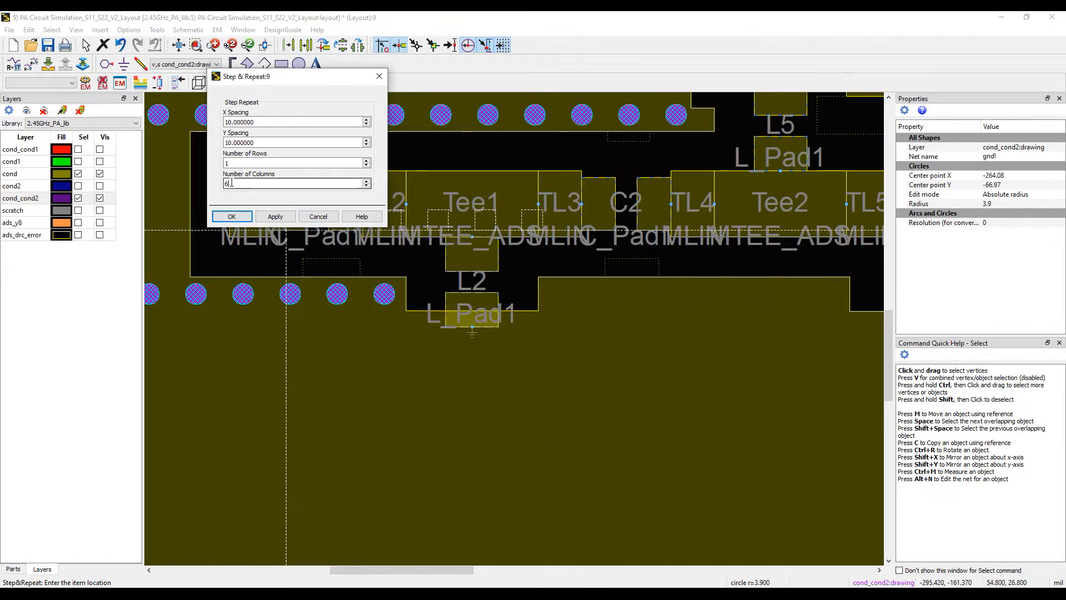
click(544, 305)
Place a row of 12 ground vias below the transistor pad cutouts, crossing the central ground strip between TL5 and TL6
scroll(535, 322, down, 4)
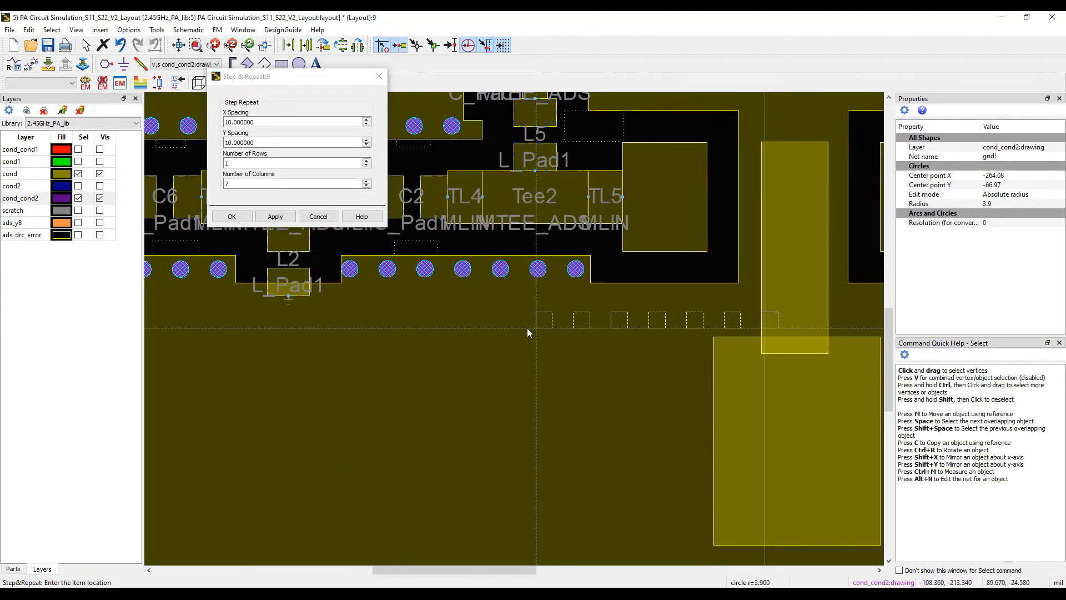
double_click(229, 183)
text(15)
double_click(242, 184)
text(12)
click(381, 333)
Place a row of 7 ground vias along the plane edge below the output line, from Tee3 to TL8
scroll(431, 334, down, 1)
scroll(542, 324, up, 1)
scroll(534, 326, up, 2)
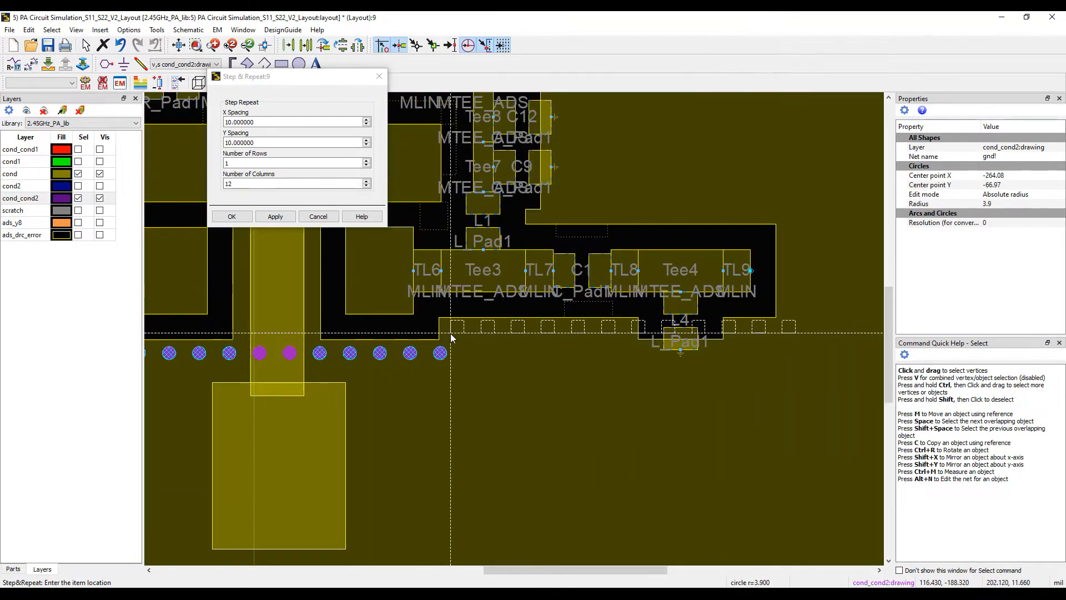
double_click(238, 184)
text(6)
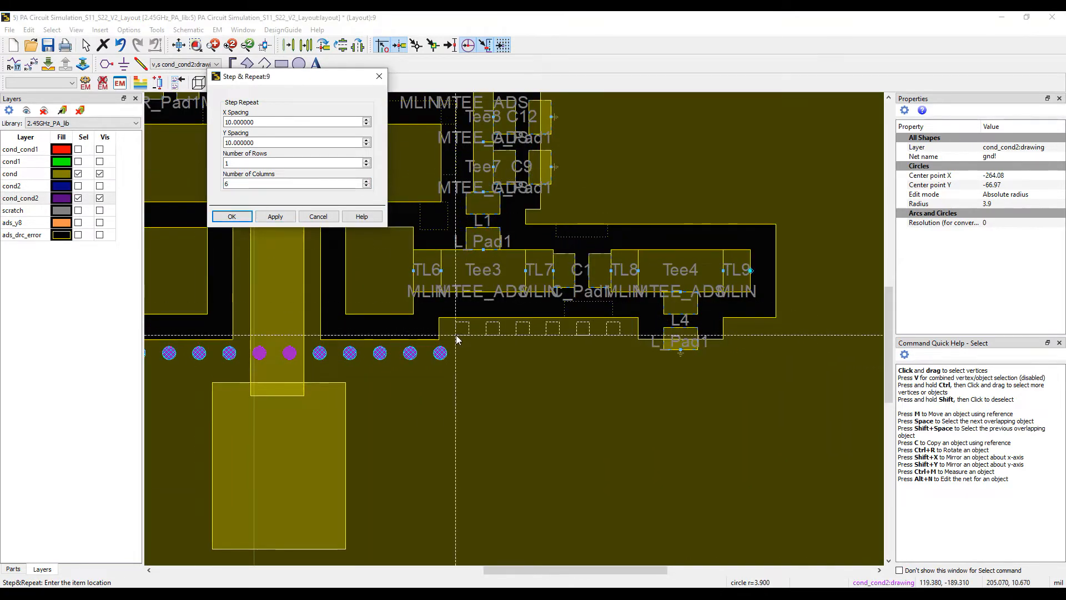
double_click(250, 184)
text(7)
click(441, 336)
Place a row of 4 ground vias across the grounded pad of L4
scroll(550, 337, down, 1)
scroll(577, 335, up, 2)
double_click(245, 184)
text(4)
click(528, 344)
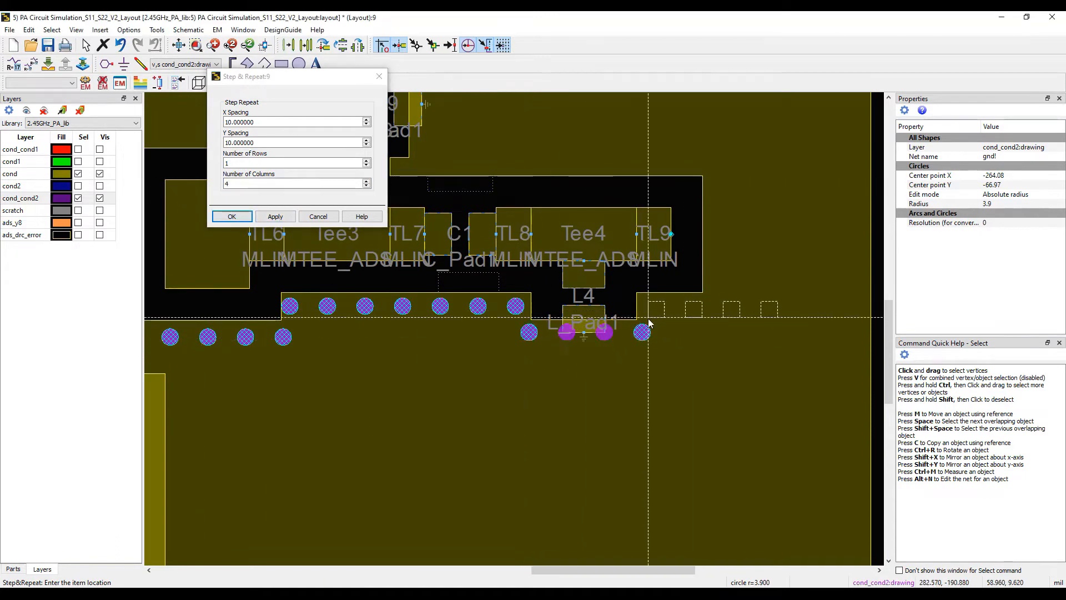
Place a row of 3 ground vias to the right of L4, along the plane edge below TL9
double_click(245, 184)
text(3)
scroll(528, 328, down, 3)
scroll(527, 329, up, 1)
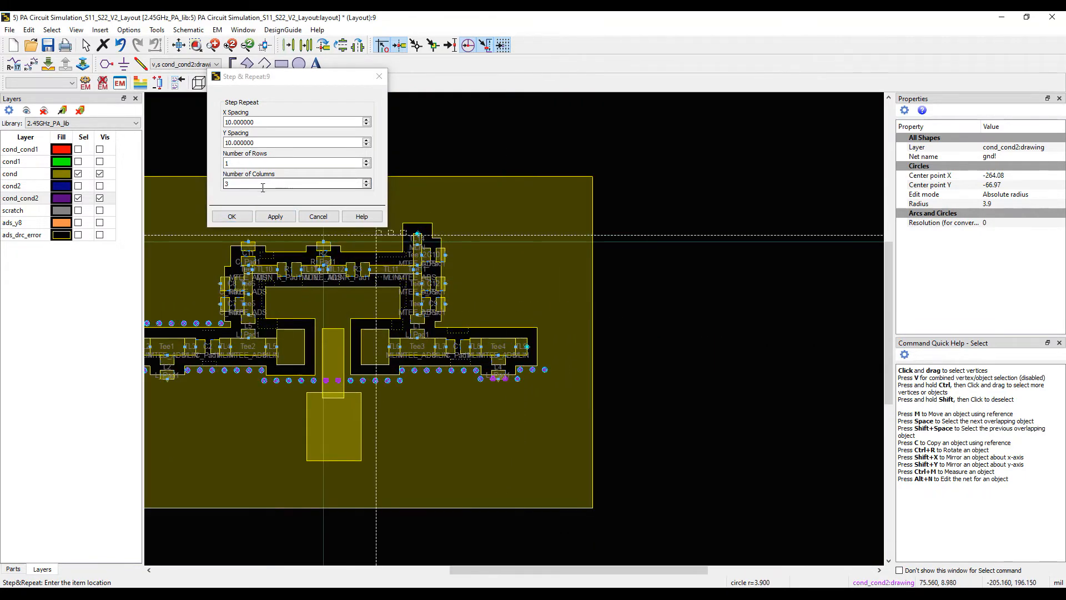
Place a row of 9 ground vias along the plane edge above the output line, from L1 to beyond TL9
scroll(488, 326, up, 6)
drag(246, 184, 183, 187)
text(7)
text(9)
click(401, 338)
Place a row of 4 ground vias along the plane edge above TL14
scroll(517, 330, down, 7)
scroll(488, 314, up, 1)
scroll(487, 316, up, 6)
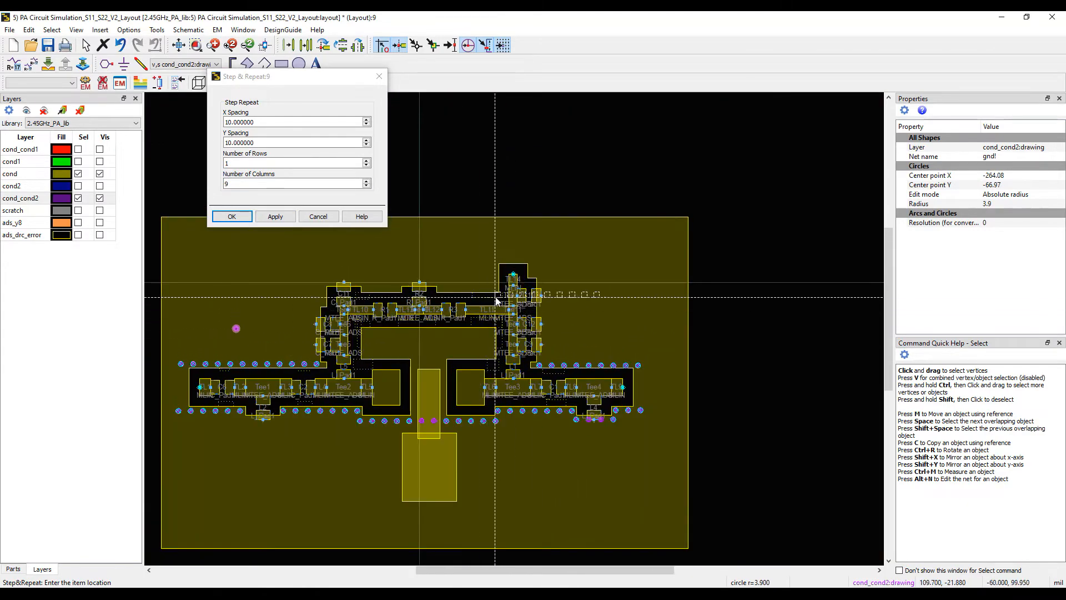
double_click(233, 183)
text(4)
click(283, 217)
click(434, 328)
Place rows of 4 ground vias across the grounded pads of C11 and R2
scroll(522, 326, down, 5)
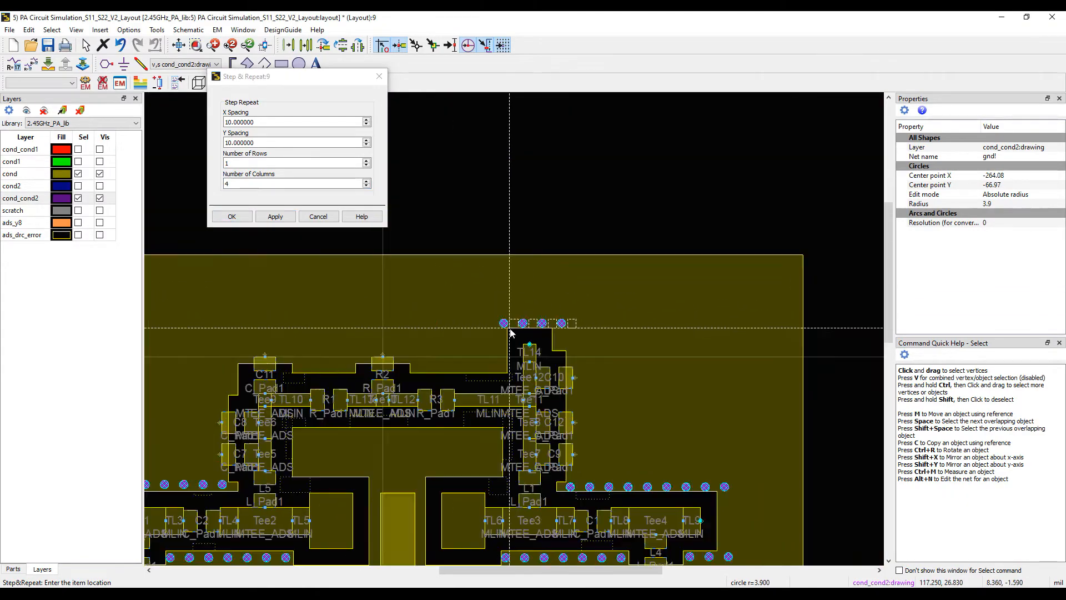
scroll(274, 340, up, 3)
click(311, 364)
click(498, 367)
Place a row of 3 ground vias along the plane edge between C11 and R2
scroll(508, 361, down, 2)
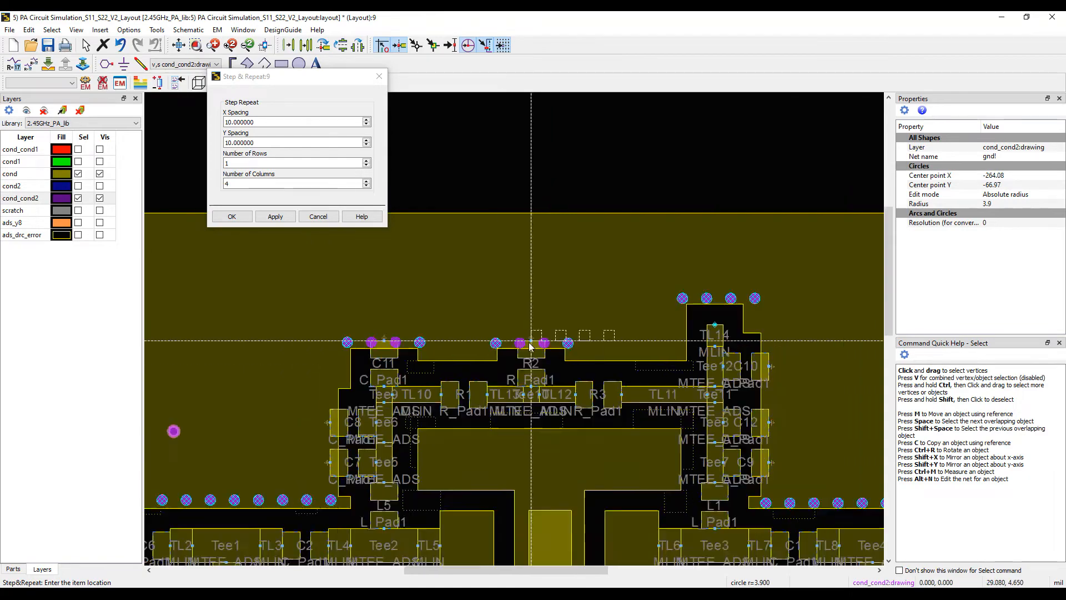
scroll(525, 350, up, 2)
double_click(233, 183)
text(3)
click(275, 217)
click(354, 354)
Place a row of 5 ground vias along the plane edge between R2 and TL14
double_click(233, 184)
text(5)
click(278, 216)
click(538, 354)
Place a row of 11 ground vias across the plane area inside the bias loop
scroll(522, 343, down, 4)
double_click(233, 184)
scroll(467, 336, up, 1)
text(11)
click(468, 336)
Place an array of 5 rows and 2 columns of ground vias along the central strip between the transistor pads
double_click(236, 164)
text(3)
double_click(233, 183)
text(2)
scroll(550, 420, up, 1)
double_click(233, 163)
text(5)
click(479, 356)
Place an array of 5 rows and 3 columns of ground vias on the large square pad below the central strip
drag(508, 421, 523, 351)
drag(254, 184, 201, 191)
text(3)
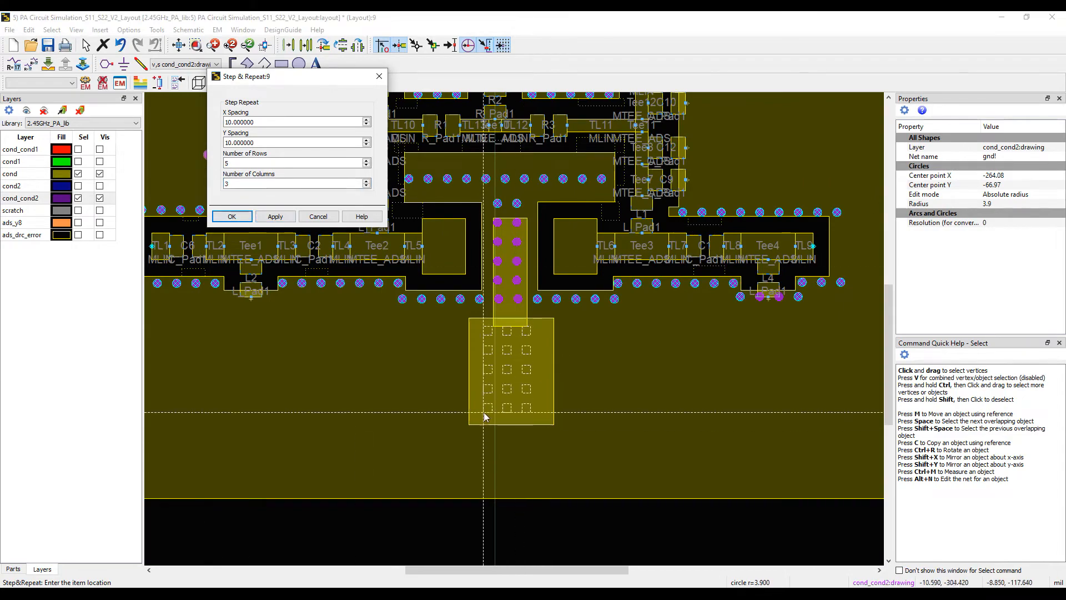
click(487, 404)
Place single columns of 3 ground vias at the outer ends of the lines, left of TL1 and right of TL9
scroll(557, 287, down, 1)
scroll(391, 299, up, 1)
double_click(234, 184)
text(1)
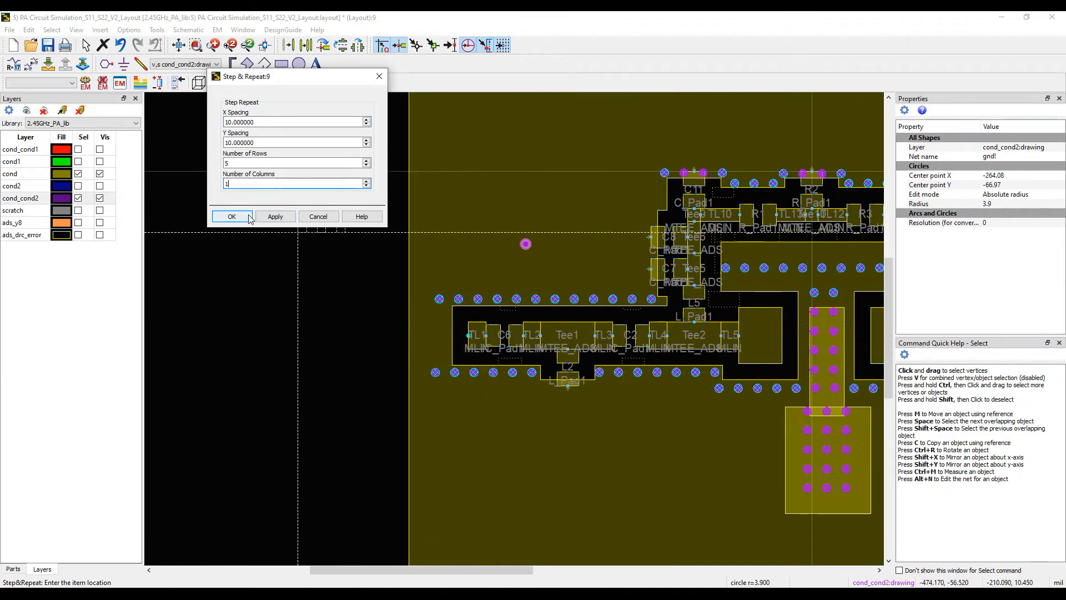
double_click(233, 163)
text(3)
click(439, 363)
scroll(439, 364, down, 3)
scroll(613, 333, up, 4)
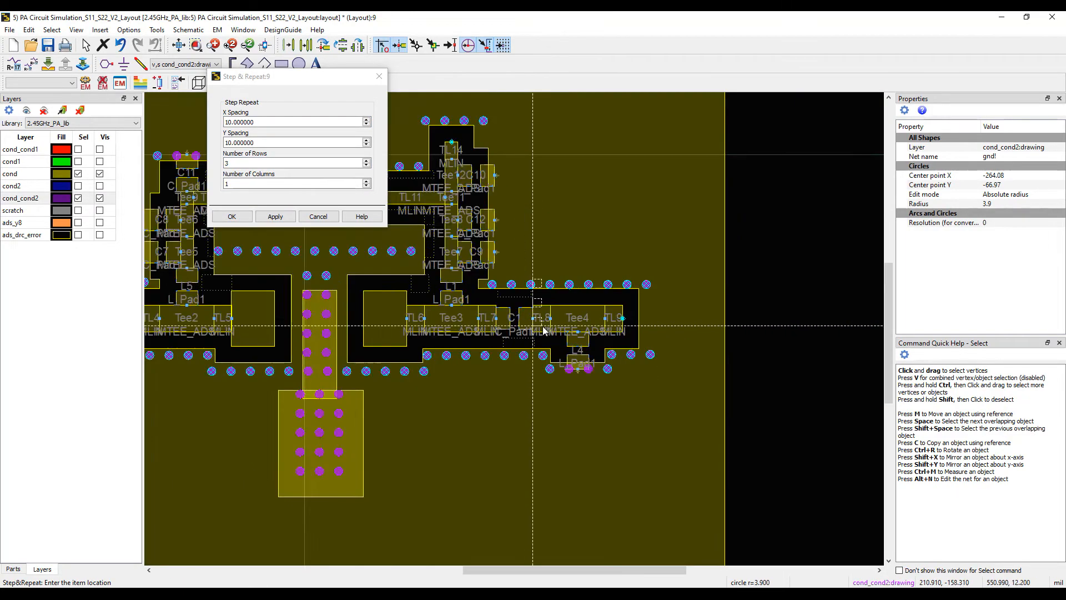
scroll(662, 354, down, 3)
Place a single column of 5 ground vias along the grounded pads of C8 and C7
scroll(466, 366, up, 3)
double_click(233, 163)
text(5)
click(467, 367)
Place a single column of 7 ground vias along the grounded pads of C10, C12 and C9
scroll(467, 367, down, 4)
scroll(537, 326, up, 2)
double_click(233, 163)
text(7)
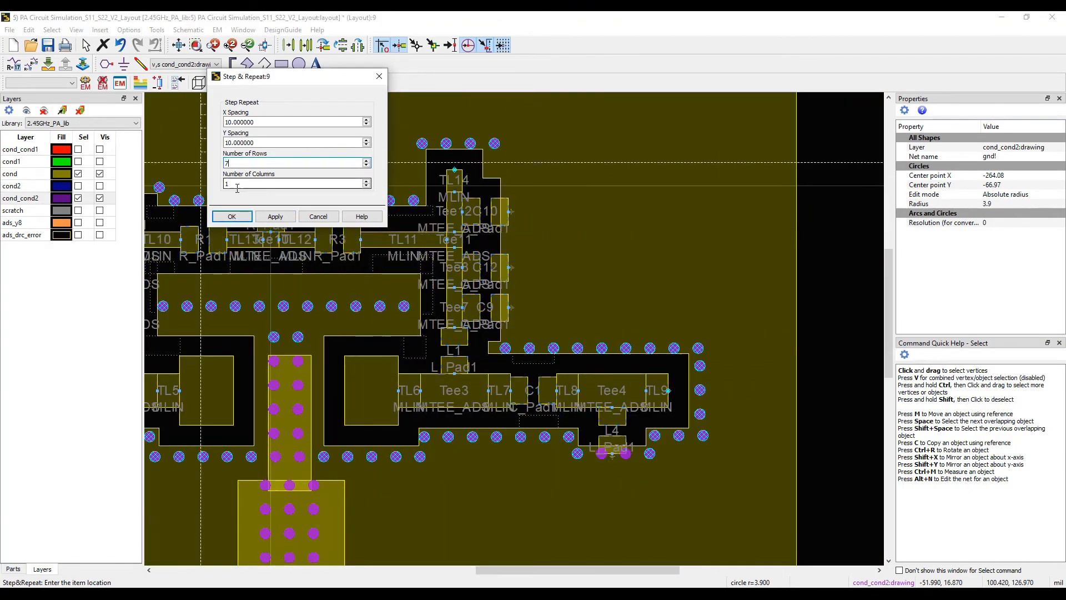
click(506, 340)
scroll(506, 340, down, 4)
scroll(355, 275, up, 7)
scroll(499, 328, down, 5)
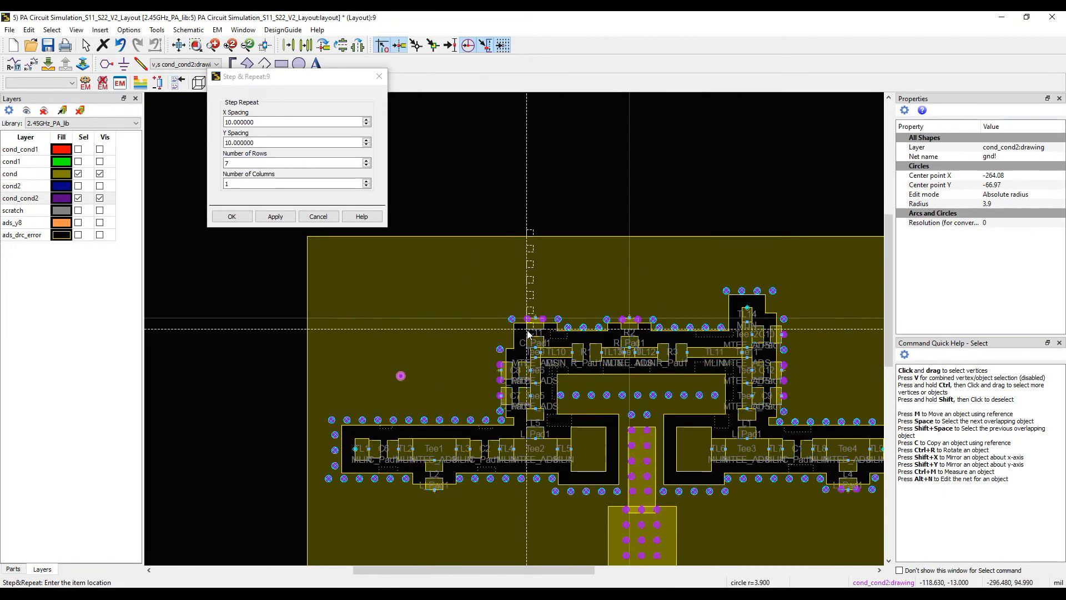
Place a single column of 2 ground vias at the ground edge left of C11
scroll(530, 334, up, 3)
double_click(239, 163)
text(2)
scroll(456, 362, up, 1)
click(448, 362)
scroll(447, 361, down, 4)
Place one ground via right of TL14 and a single column of 2 ground vias left of TL14
scroll(577, 347, up, 5)
double_click(236, 163)
text(1)
click(460, 261)
scroll(511, 334, down, 4)
scroll(489, 336, up, 2)
drag(239, 163, 187, 162)
text(2)
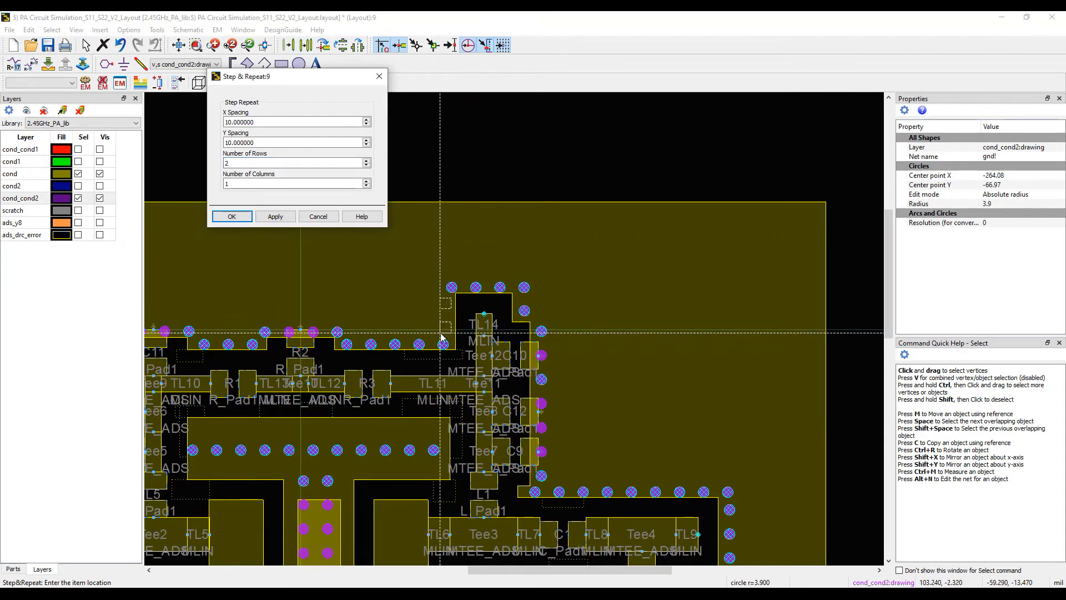
click(439, 332)
scroll(439, 332, down, 4)
key(Escape)
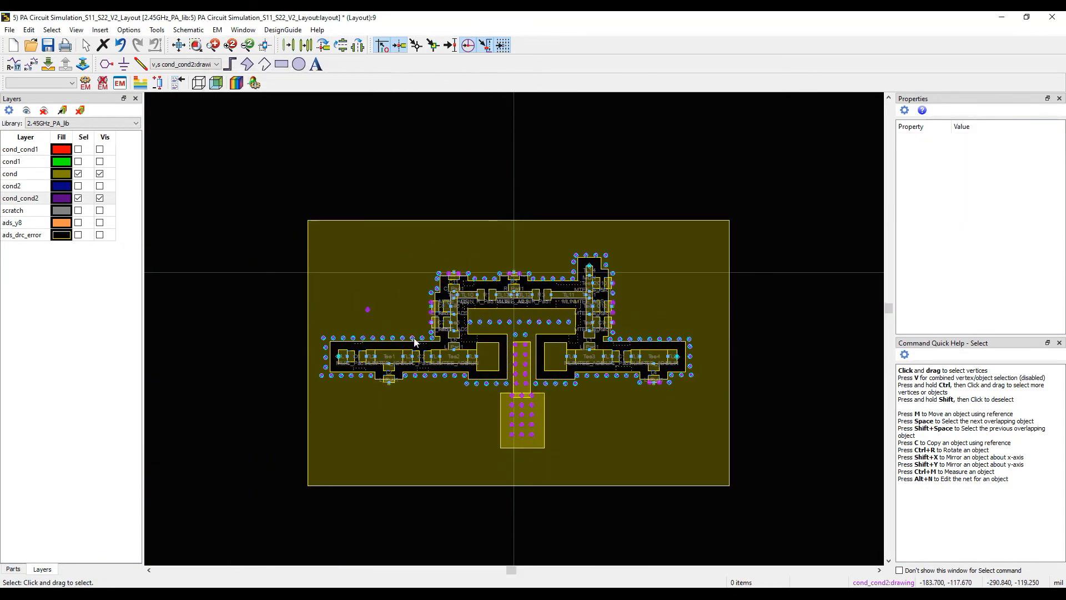
Undo the changes that left a stray via alone in the ground plane above the input line
click(369, 313)
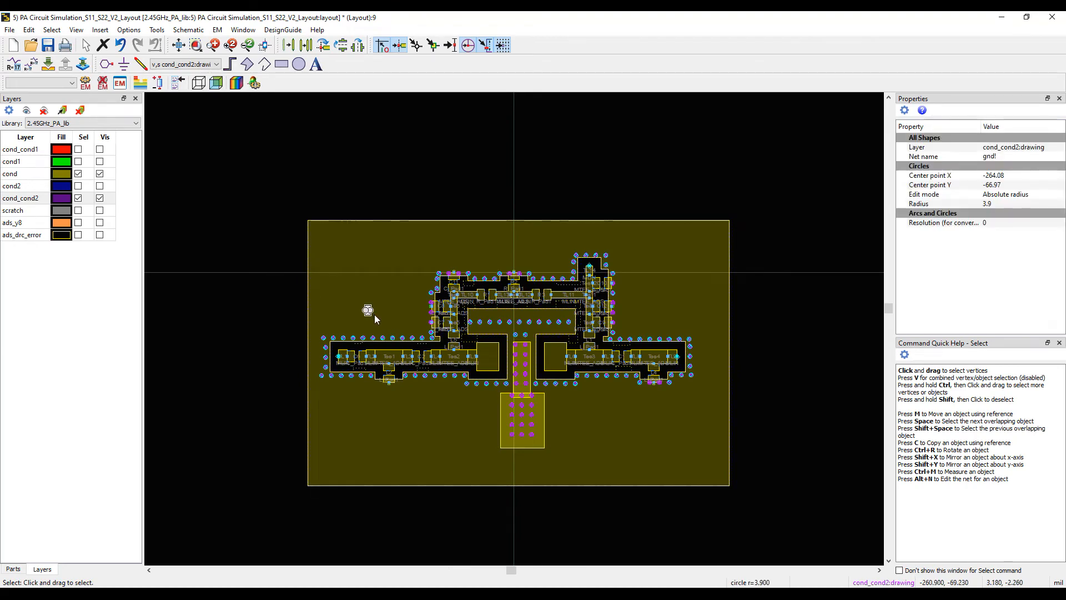
key(ctrl+z)
key(ctrl+z)
scroll(454, 348, up, 1)
scroll(547, 242, down, 1)
Hide the cond layer, put all the vias together on net gnd!, and show the cond layer again
click(20, 174)
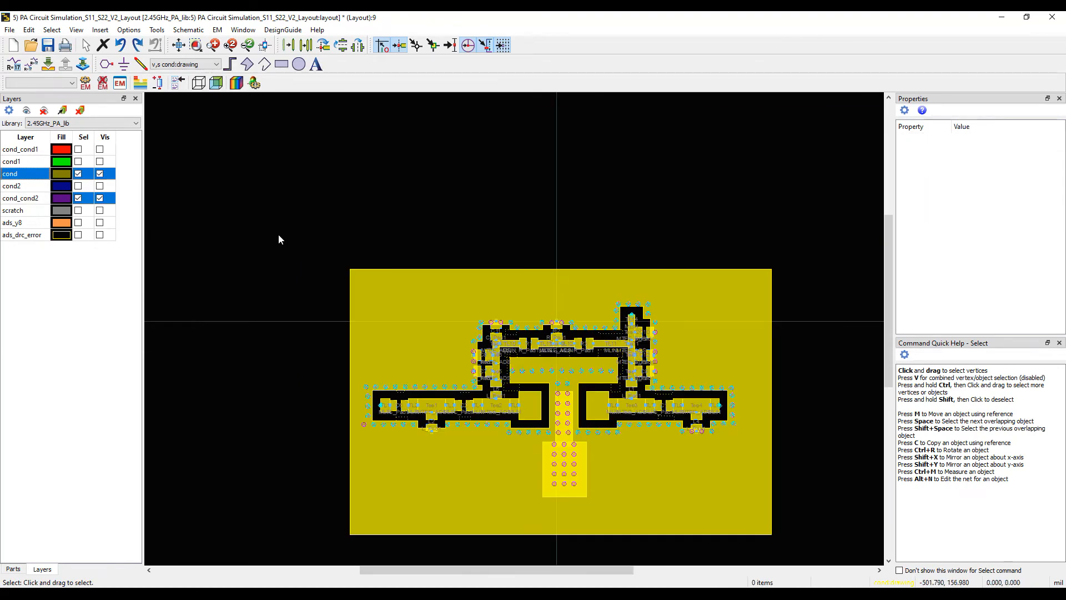
click(101, 174)
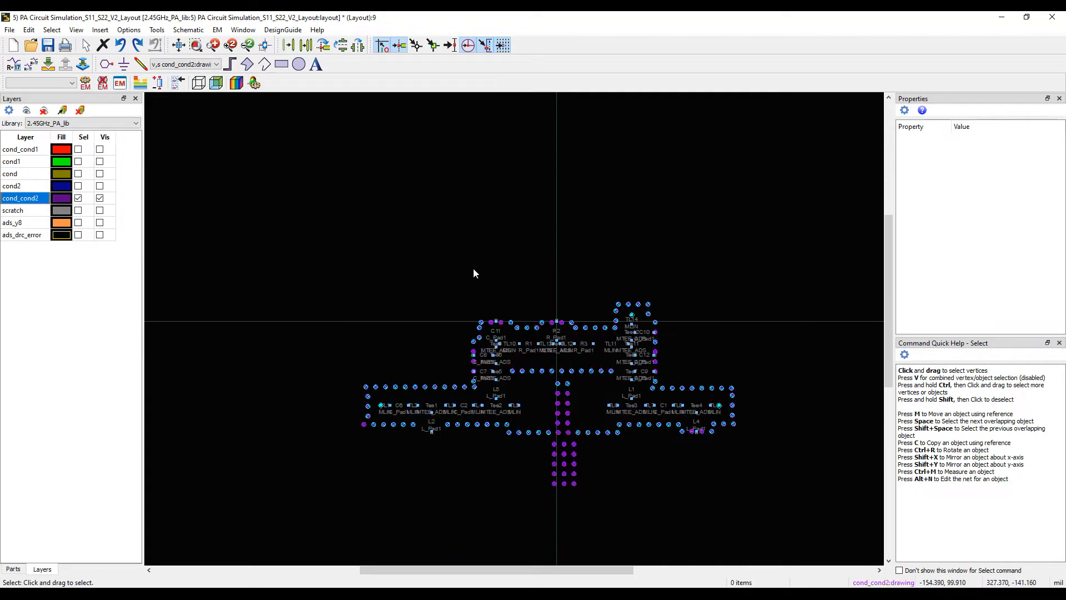
drag(254, 281, 817, 466)
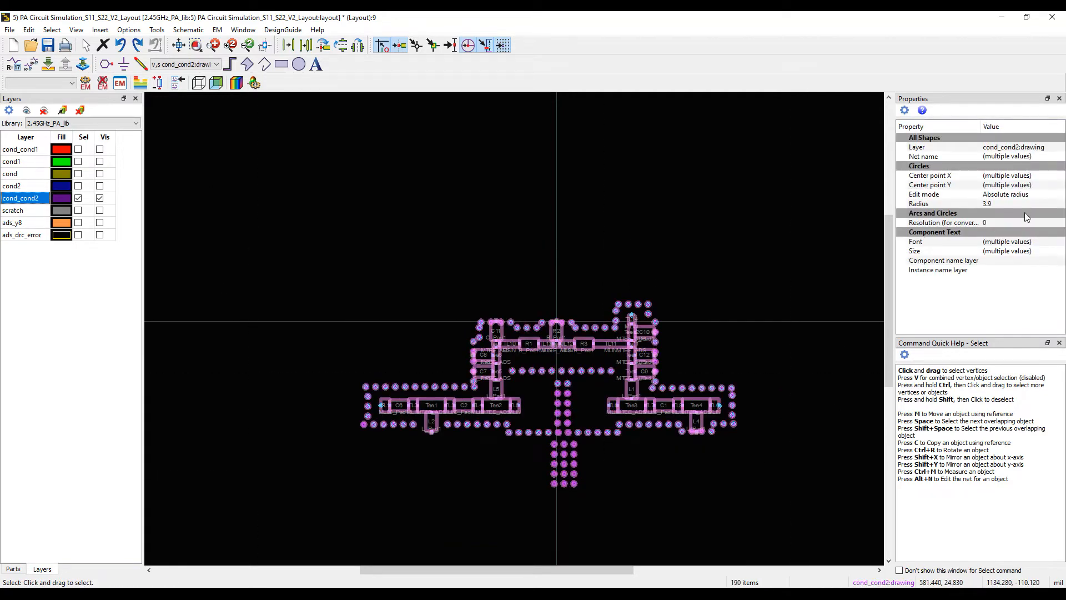
click(1059, 158)
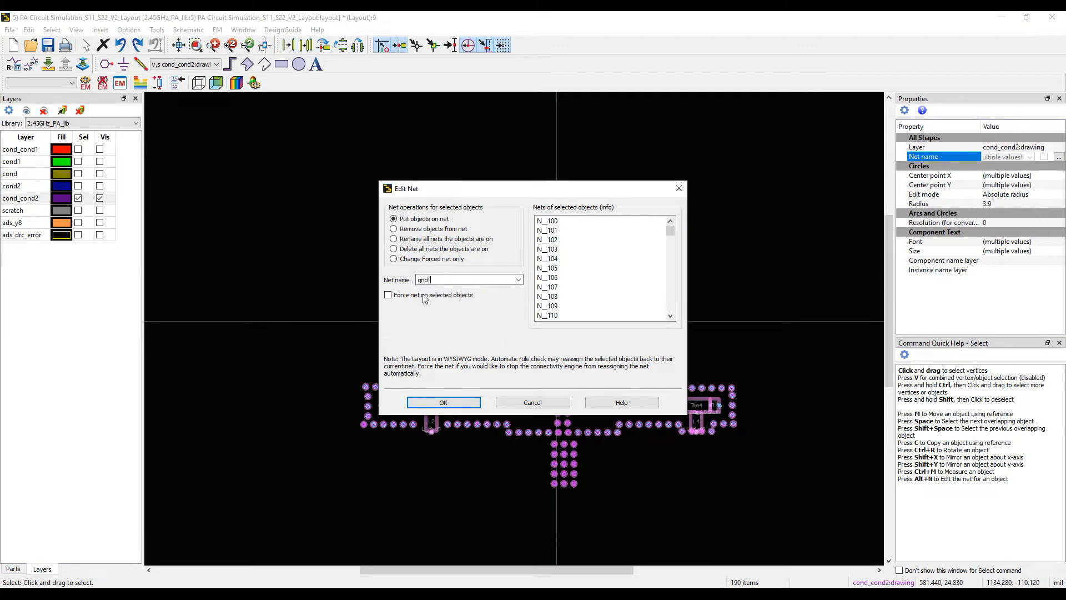
click(443, 402)
click(358, 310)
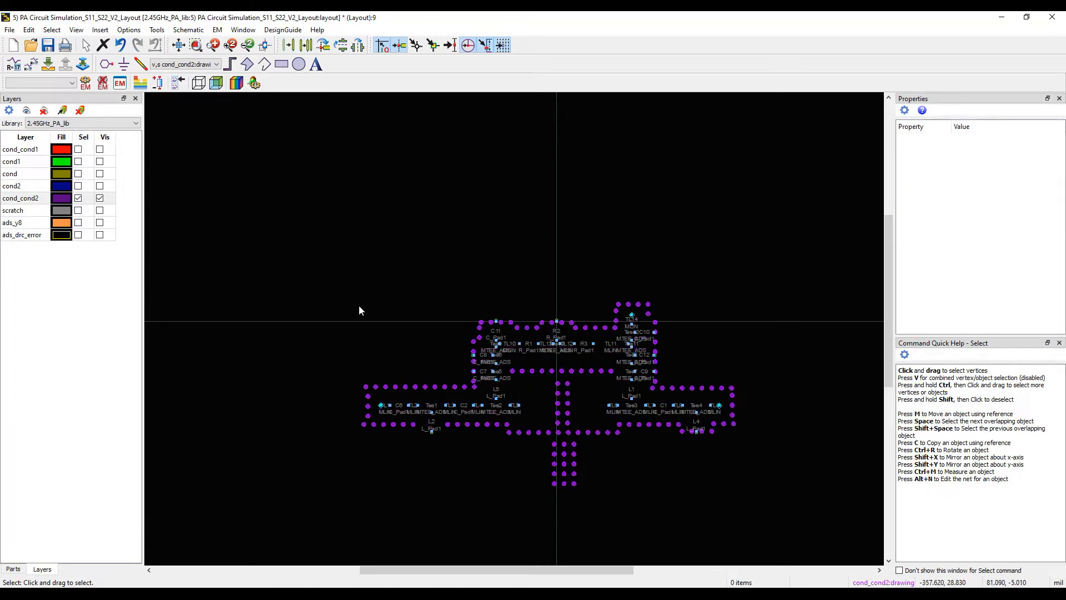
click(78, 174)
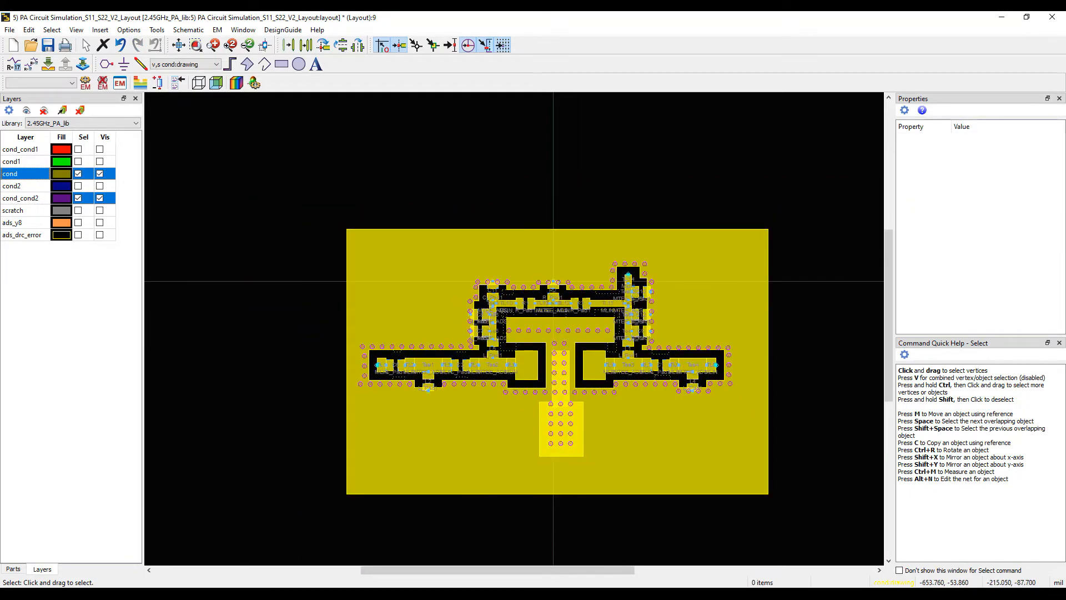
Open the tech master substrate to review its layer stackup and via definitions
scroll(509, 319, down, 2)
scroll(546, 334, up, 1)
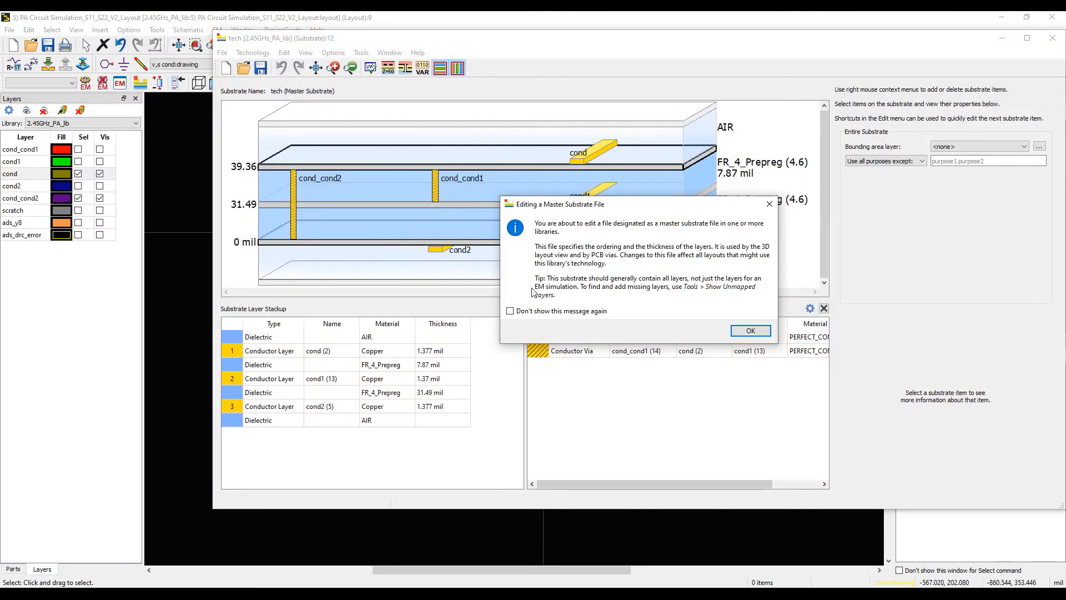
click(751, 331)
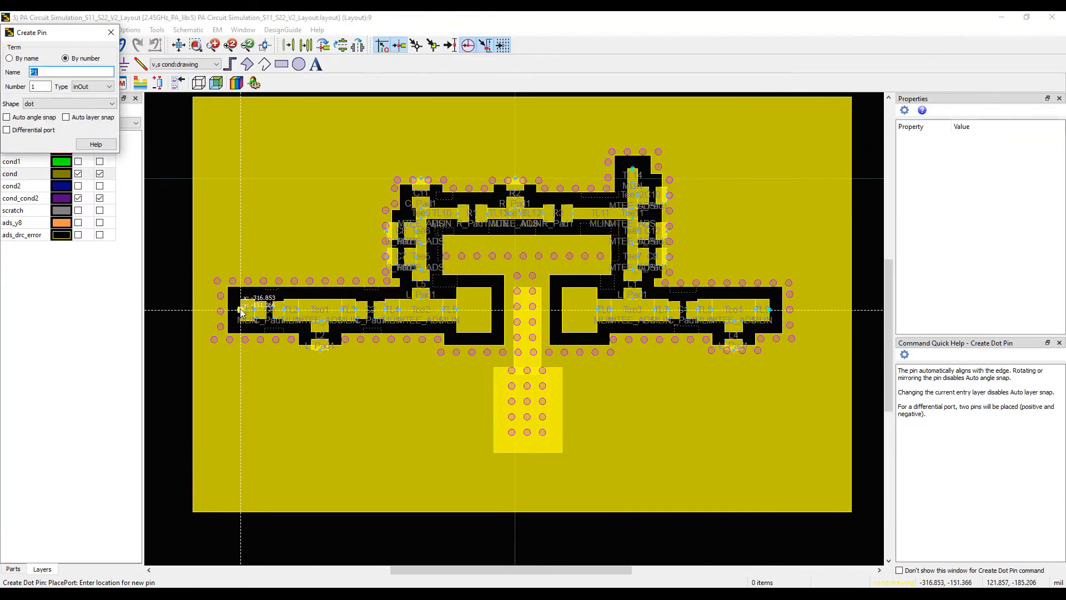
Place dot pins at the outer end of TL1 and on both pads of C6, L2 and C2
scroll(283, 333, up, 3)
click(454, 333)
click(541, 363)
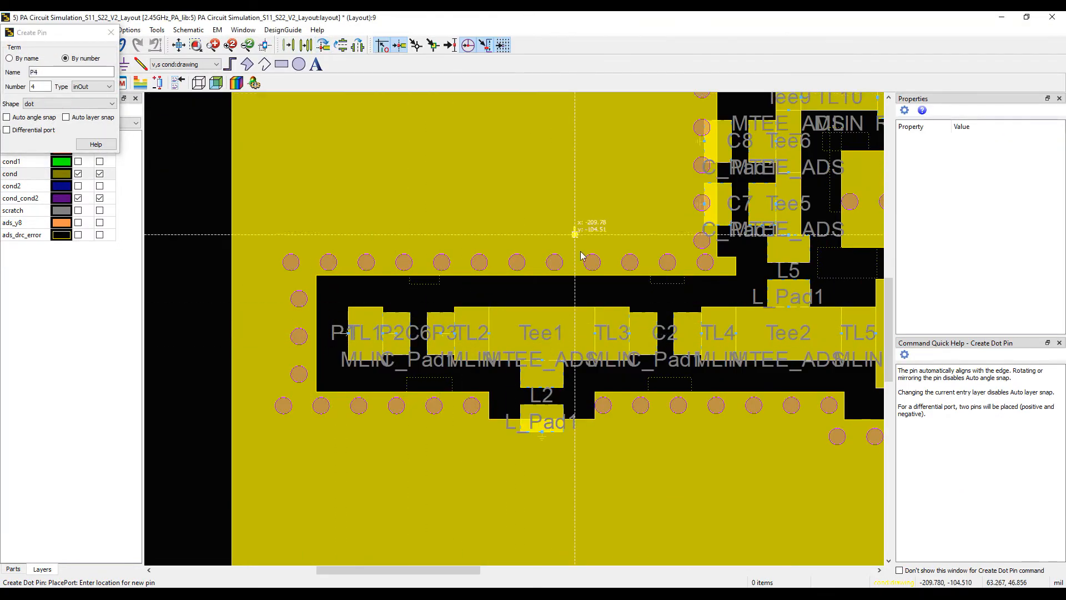
click(541, 432)
click(630, 333)
click(673, 333)
Place dot pins on the two large transistor pads and on the central ground strip between them, rotating the pin as needed
scroll(532, 332, down, 1)
scroll(549, 328, up, 2)
scroll(686, 340, down, 1)
click(548, 320)
click(678, 371)
click(326, 46)
click(806, 319)
Place dot pins on both pads of L5, C7 and C8, rotating the pins to suit each pad
click(442, 345)
click(442, 293)
click(422, 251)
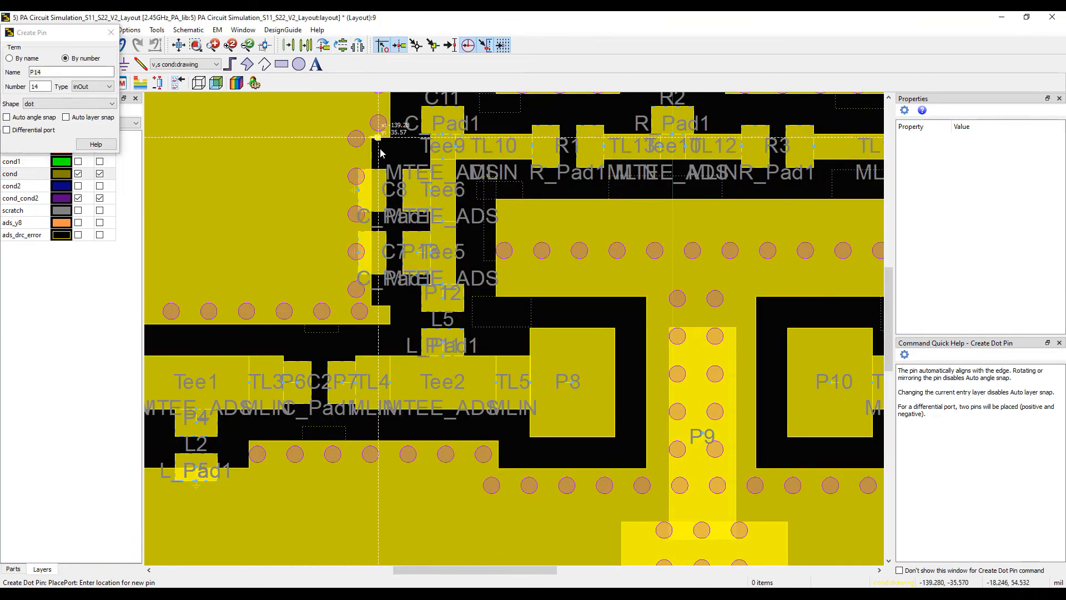
click(322, 44)
click(417, 190)
click(325, 45)
click(371, 190)
Place dot pins on both pads of C11 and both pads of R1
scroll(489, 266, down, 1)
scroll(489, 267, up, 1)
click(327, 47)
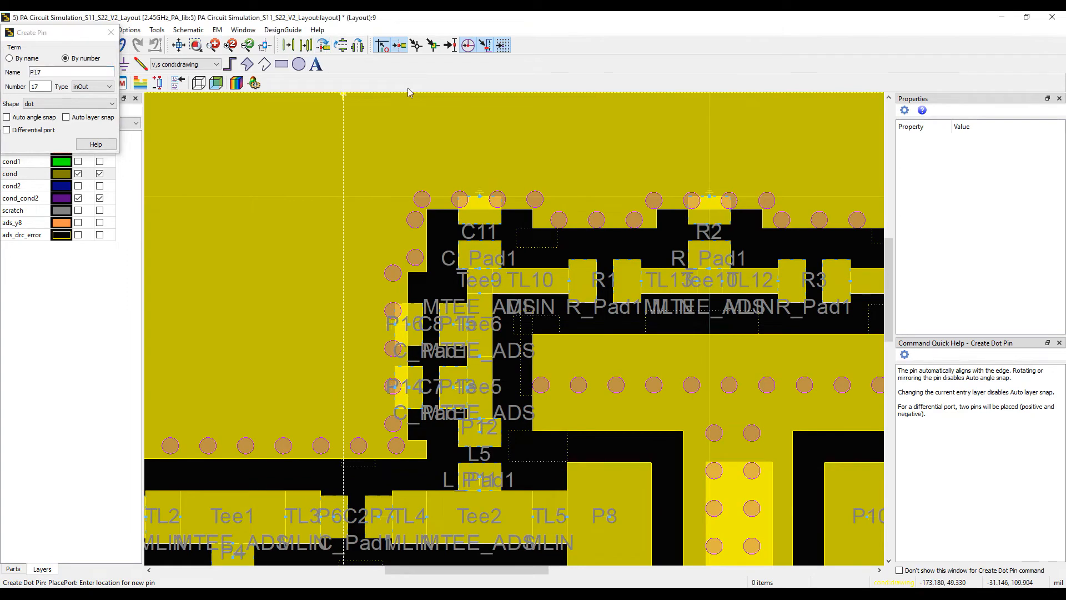
click(583, 280)
click(628, 281)
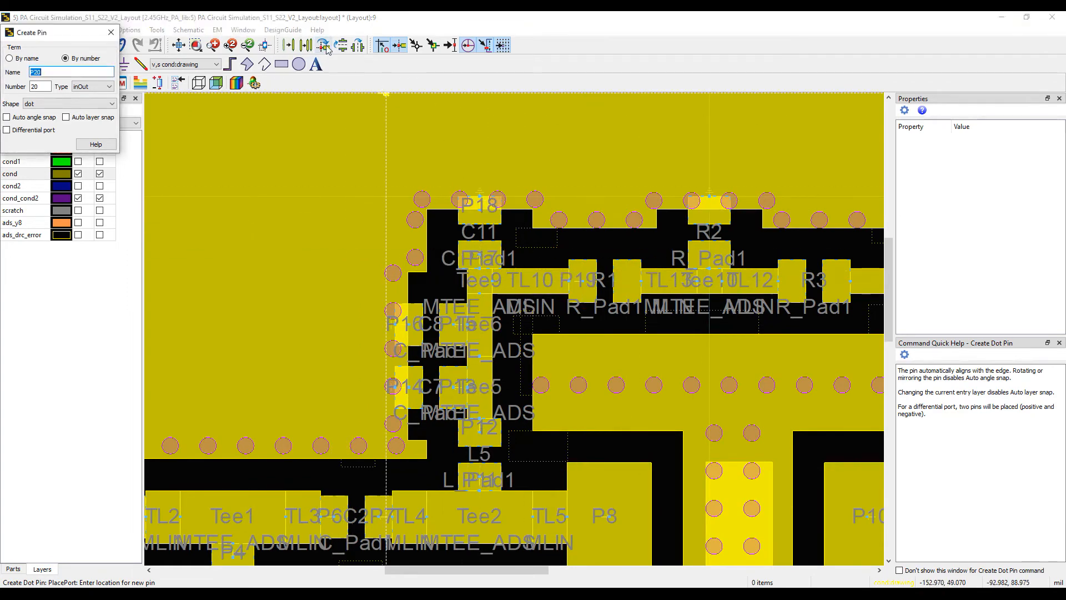
Place dot pins on both pads of R2 and both pads of R3, rotating the pins to suit
scroll(584, 278, up, 1)
click(539, 276)
double_click(326, 46)
click(539, 207)
scroll(630, 299, down, 1)
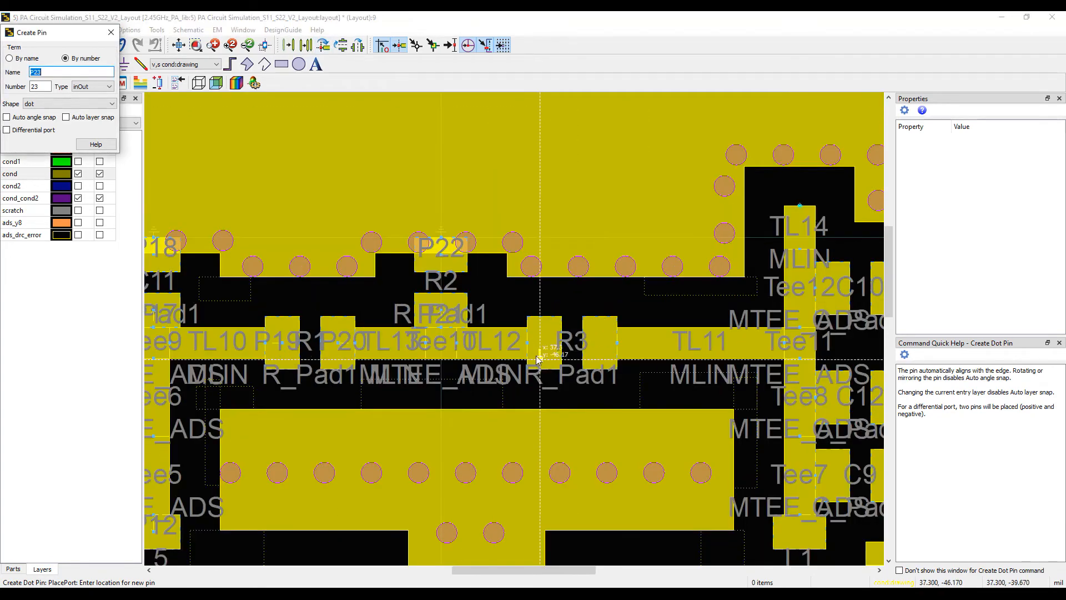
double_click(326, 46)
click(600, 343)
Place dot pins at the free end of TL14 and on both pads of C10
scroll(568, 334, down, 1)
scroll(567, 332, up, 1)
click(326, 47)
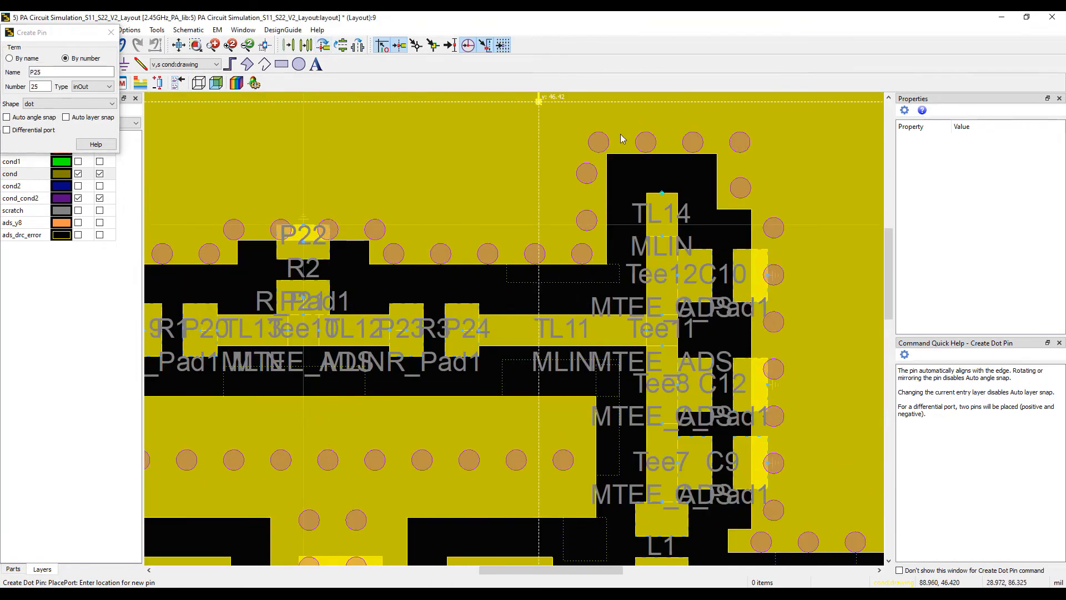
click(326, 46)
click(695, 275)
double_click(326, 46)
click(750, 275)
Place dot pins on both pads of C12 and both pads of C9, rotating the pins to suit
scroll(638, 349, up, 1)
double_click(325, 46)
click(585, 373)
click(328, 50)
click(655, 372)
scroll(613, 472, down, 1)
double_click(326, 46)
click(492, 327)
double_click(326, 46)
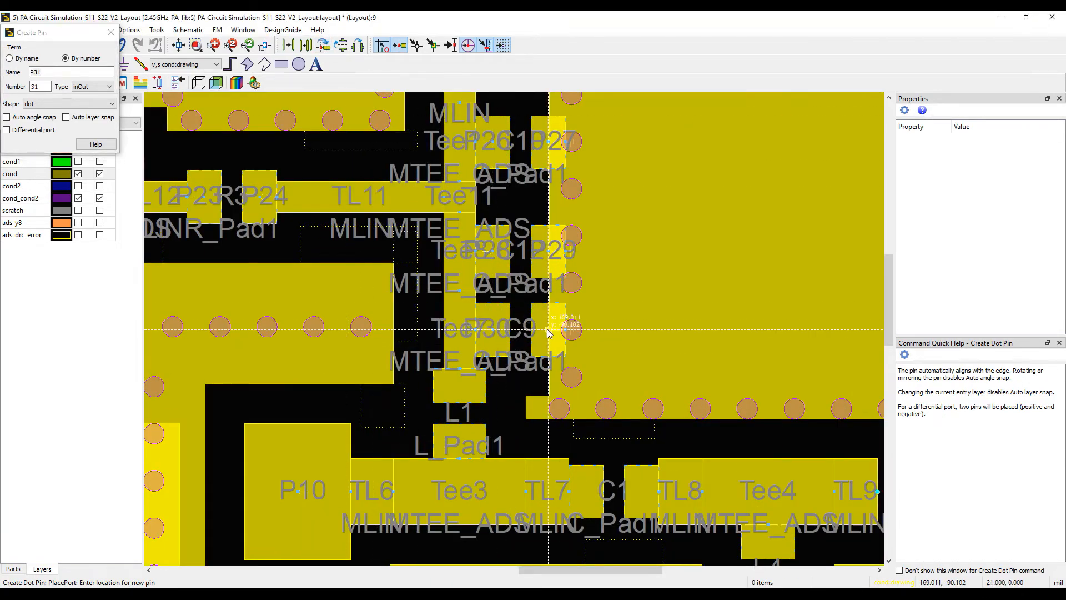
click(548, 327)
Place dot pins on the upper and lower pads of L1
scroll(518, 382, down, 1)
scroll(516, 330, up, 1)
triple_click(325, 47)
click(454, 331)
double_click(326, 46)
click(455, 385)
Place dot pins on the left pad of C1 and on line TL8 just beyond its right pad
scroll(483, 364, down, 3)
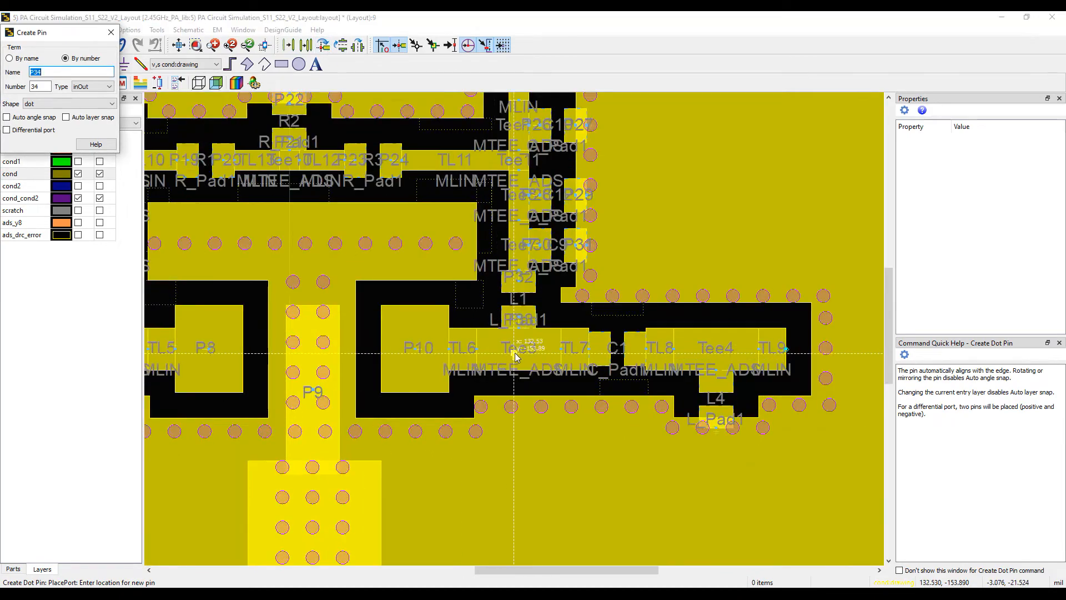
scroll(578, 333, up, 1)
click(325, 44)
click(517, 320)
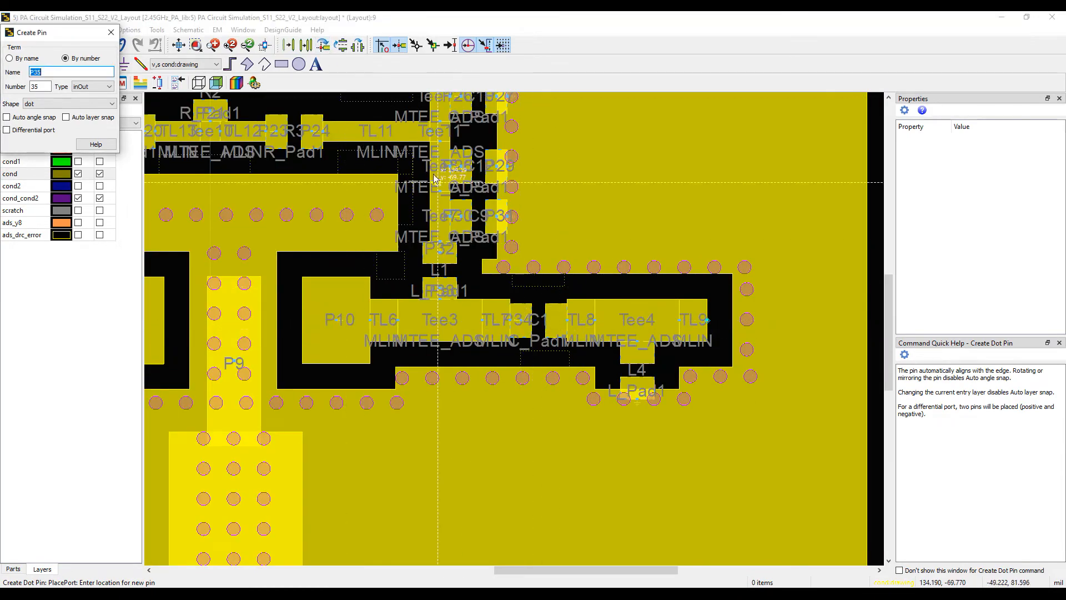
click(583, 320)
Place dot pins on both pads of L4 and at the outer end of TL9, finishing the pin placement
scroll(583, 319, up, 1)
click(565, 336)
click(566, 392)
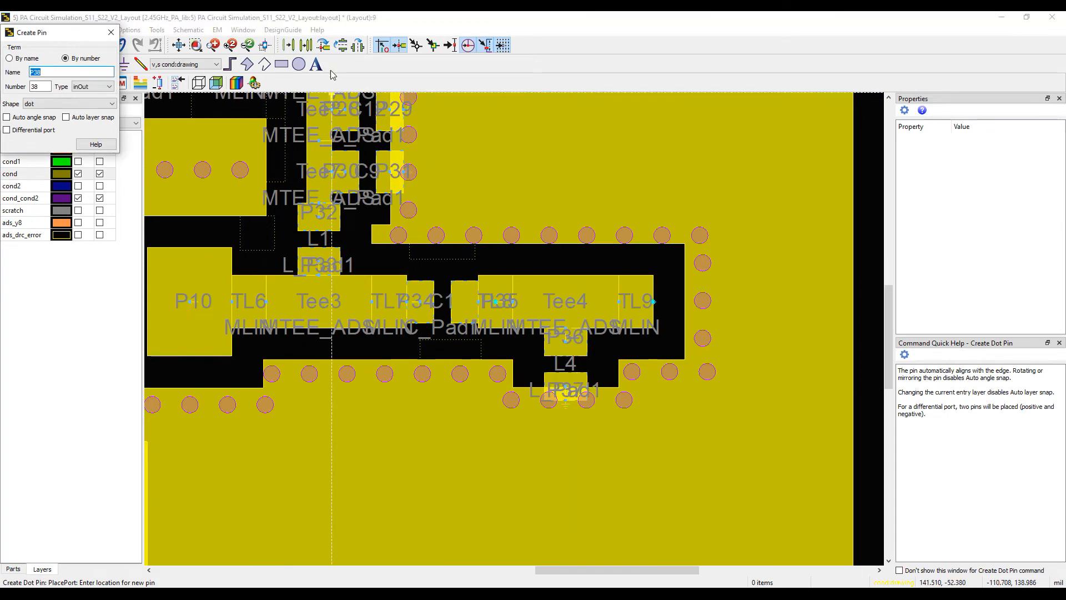
click(653, 301)
scroll(653, 301, down, 5)
key(Escape)
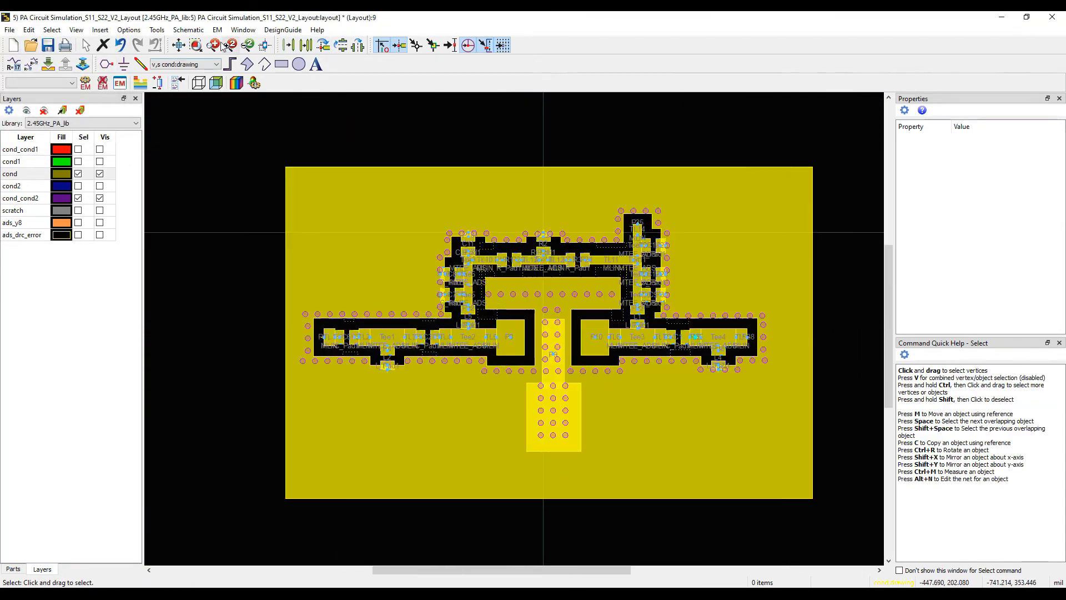
Create a new RFPro setup named rfpro with substrate 2.45GHz_PA_lib:tech and delete its User Defined EM Analysis
click(155, 30)
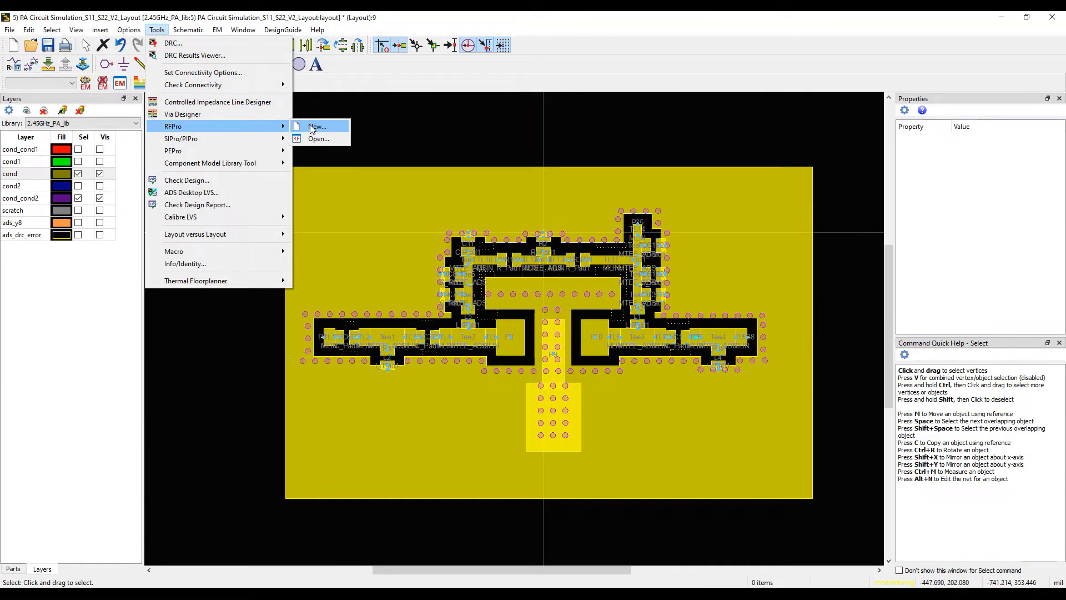
click(315, 127)
click(590, 326)
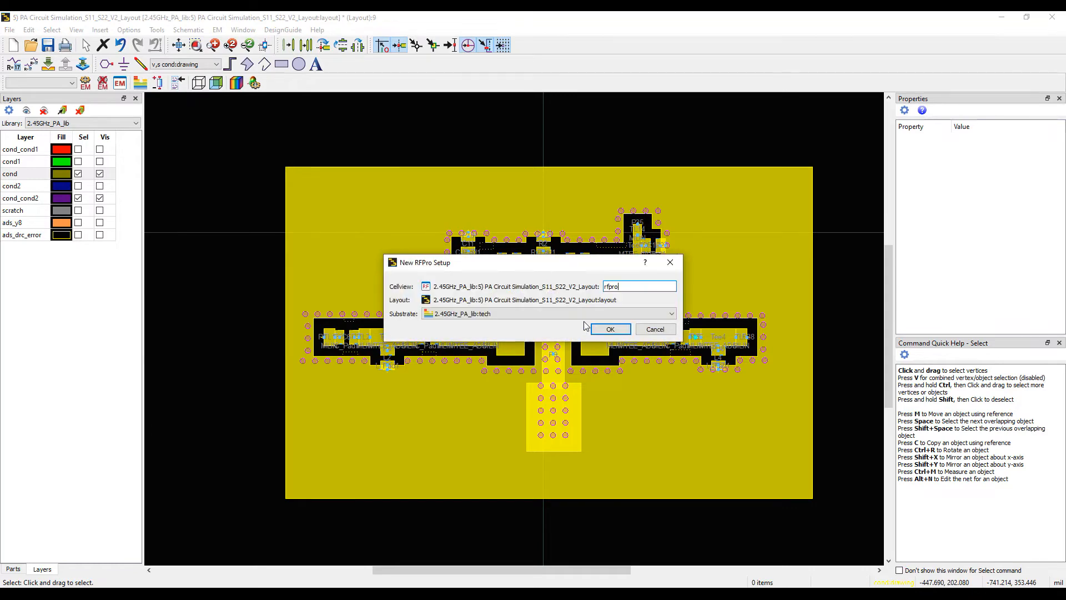
click(602, 330)
click(589, 329)
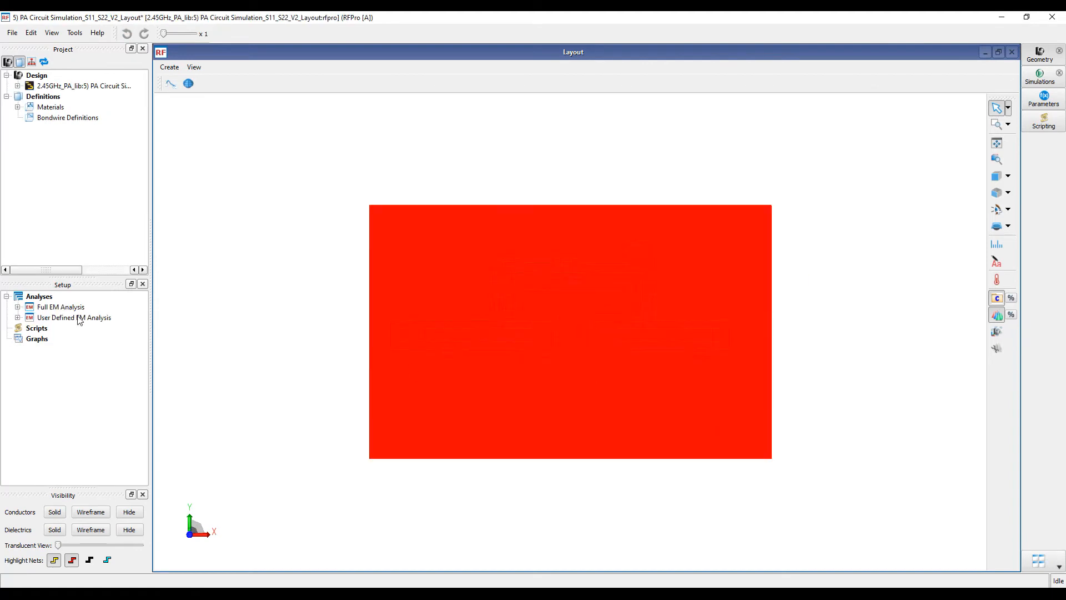
right_click(82, 316)
click(96, 376)
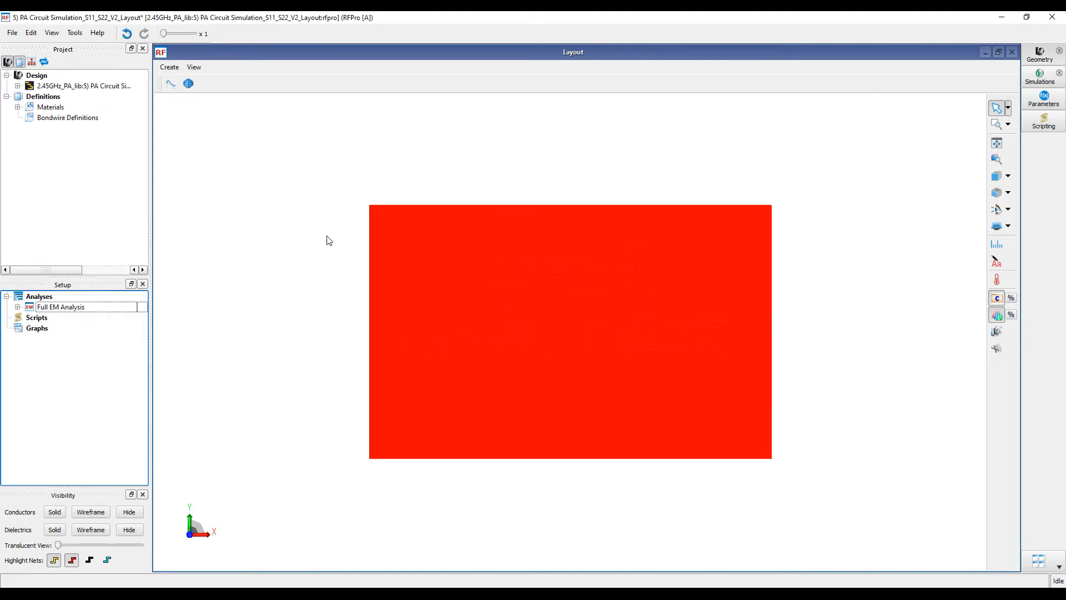
Set the face color of the cond (2) conductor layer's Copper to green in the 3D layout
drag(411, 271, 527, 288)
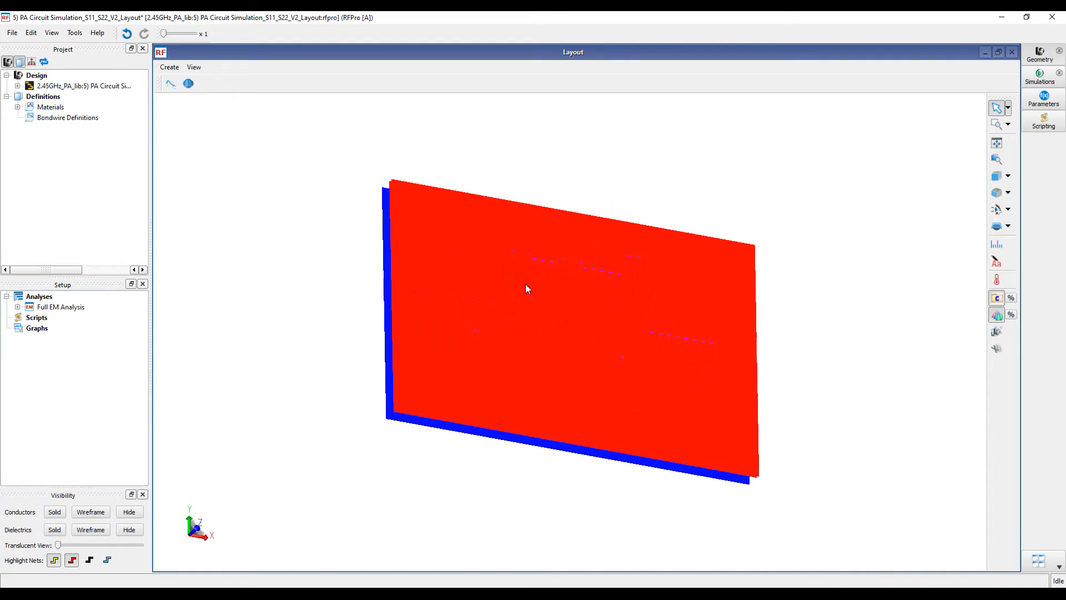
click(18, 107)
click(18, 86)
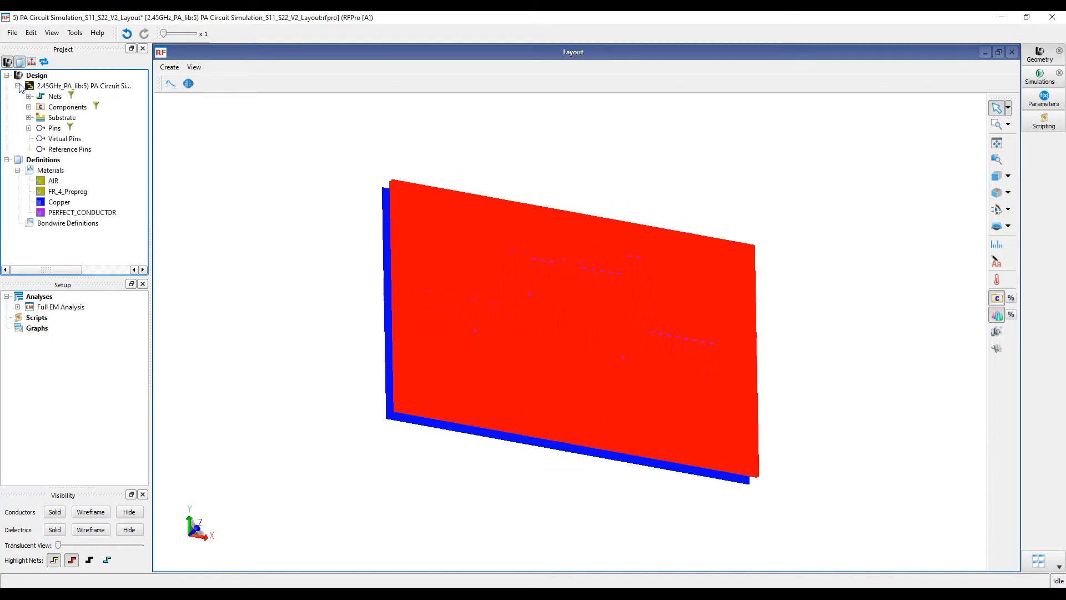
click(29, 118)
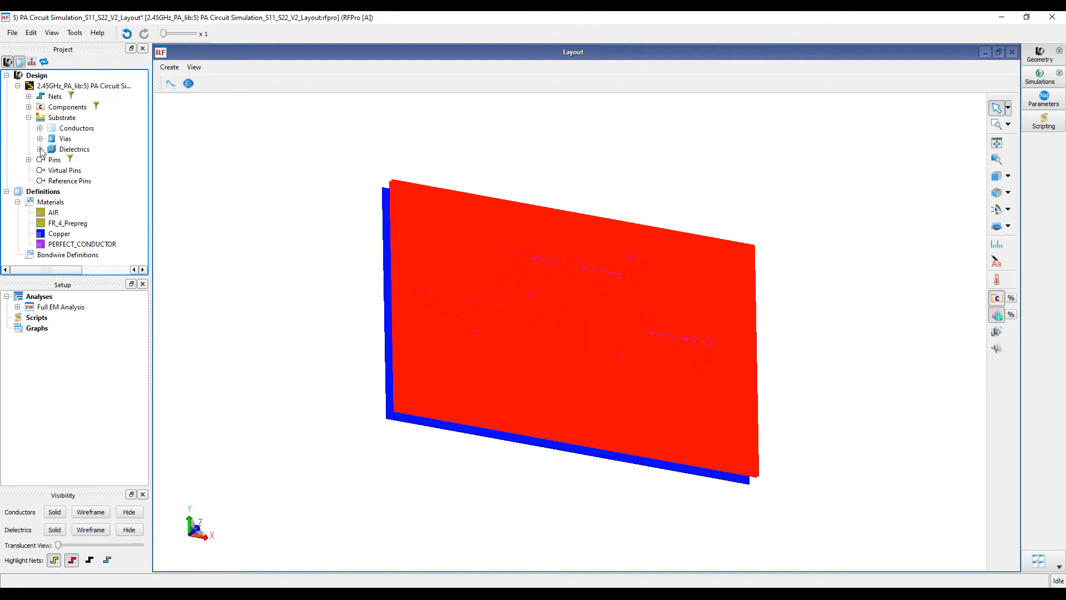
click(40, 128)
double_click(79, 160)
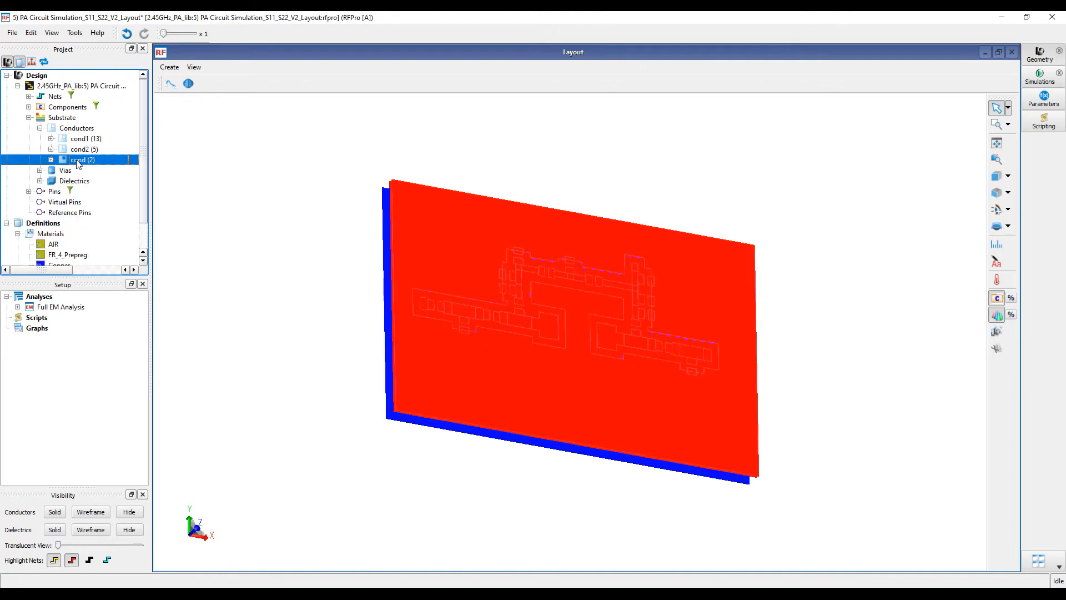
right_click(83, 160)
click(140, 164)
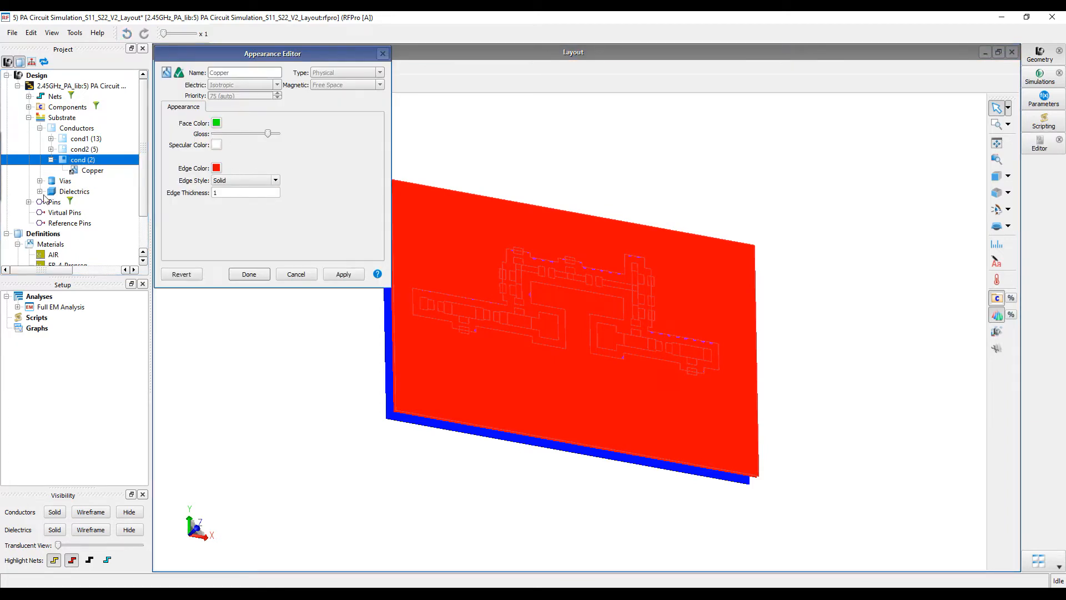
click(329, 275)
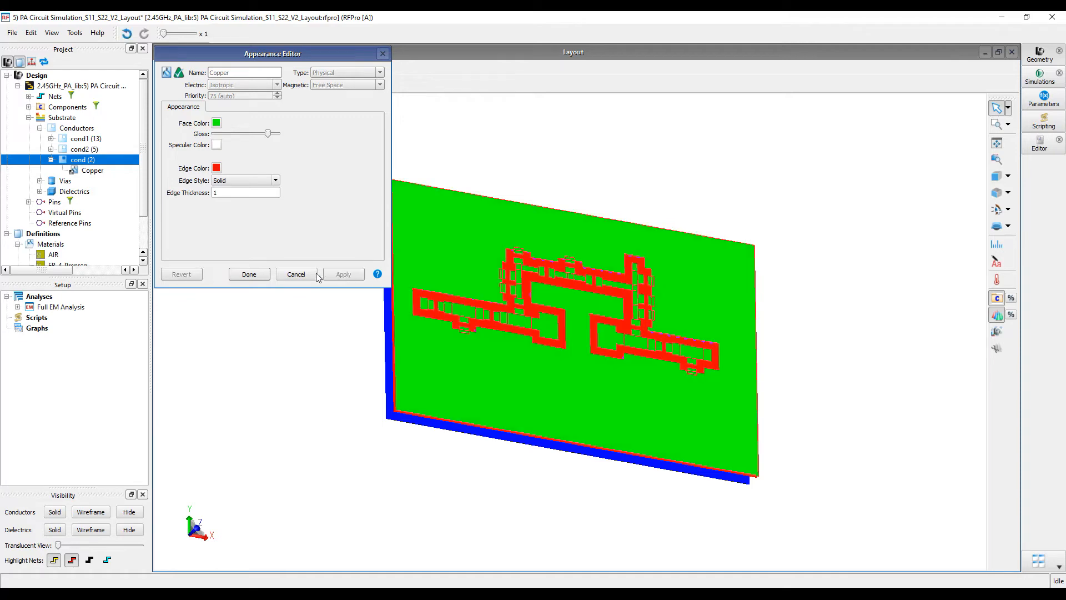
click(249, 274)
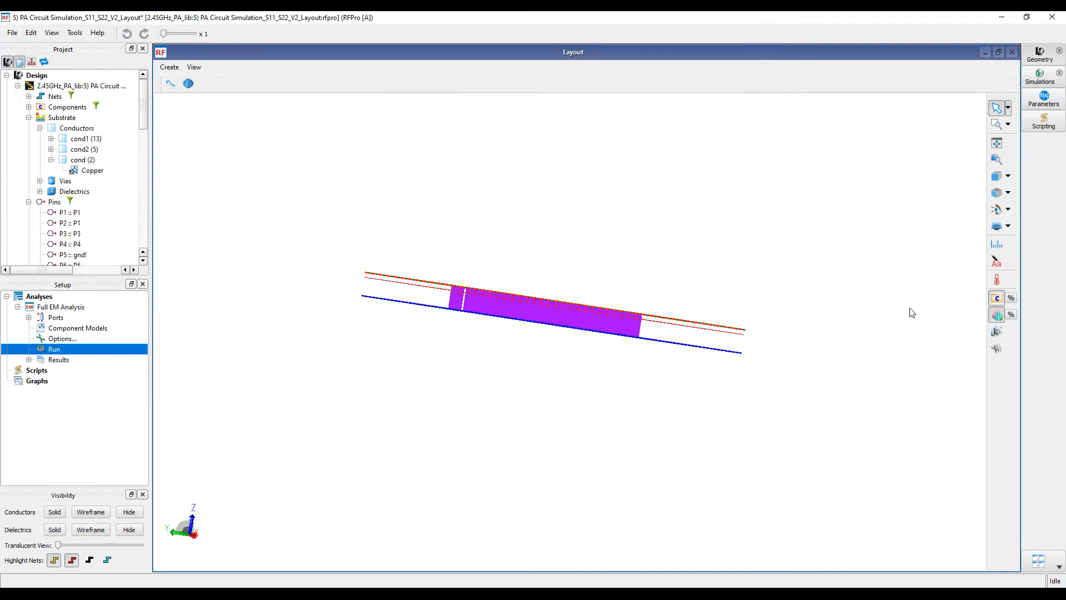
Examine the board from different angles and list the ports of the Full EM Analysis
scroll(635, 351, up, 5)
drag(538, 303, 615, 315)
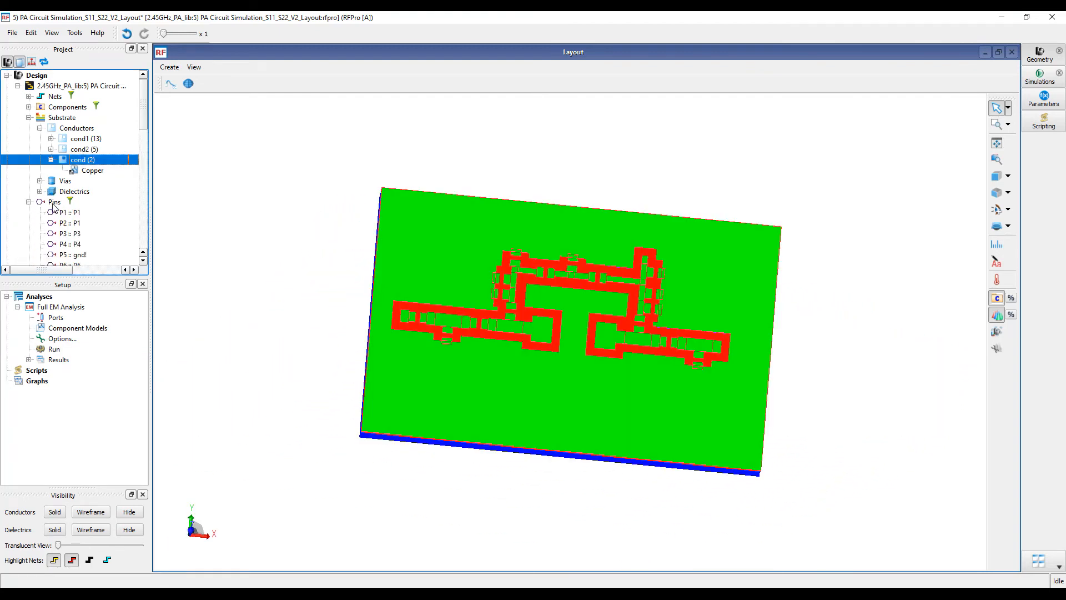
click(54, 203)
double_click(57, 317)
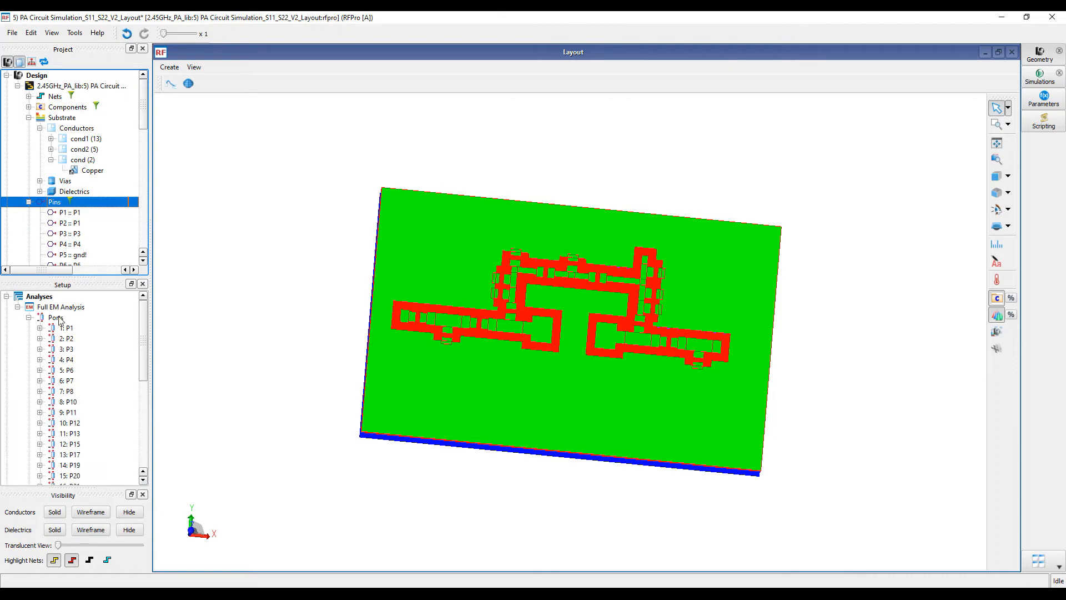
Display the Full EM Analysis ports on the board and create a virtual pin on the nearby ground net for port P1
click(59, 320)
scroll(545, 323, up, 1)
scroll(488, 329, down, 2)
drag(451, 334, 471, 282)
scroll(456, 311, up, 5)
drag(418, 328, 469, 339)
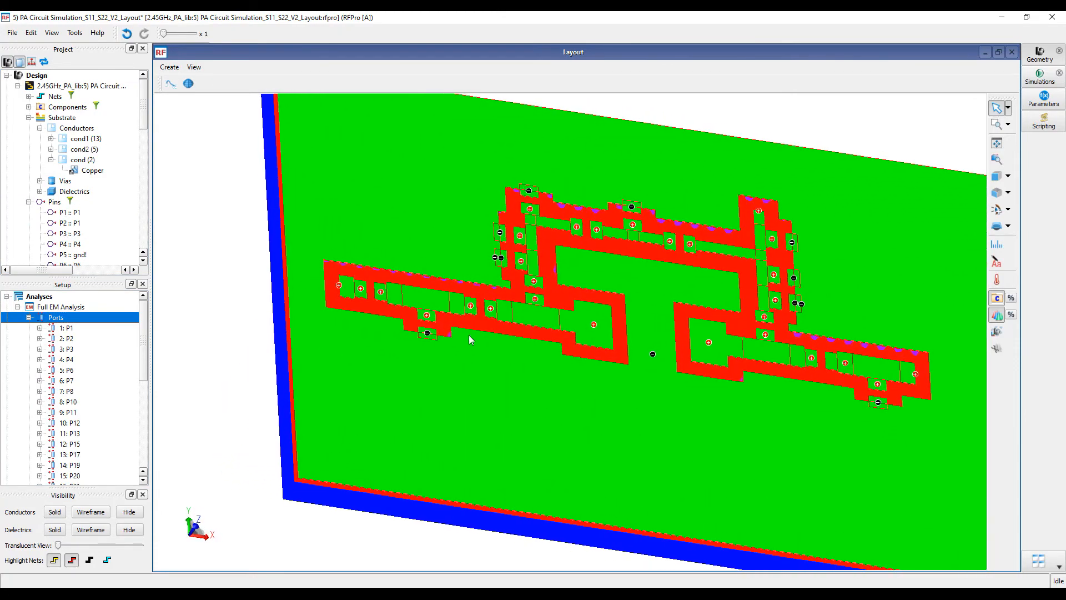
right_click(72, 330)
click(106, 387)
Create and use virtual pins on the nearby ground net for ports P2 and P3
click(66, 360)
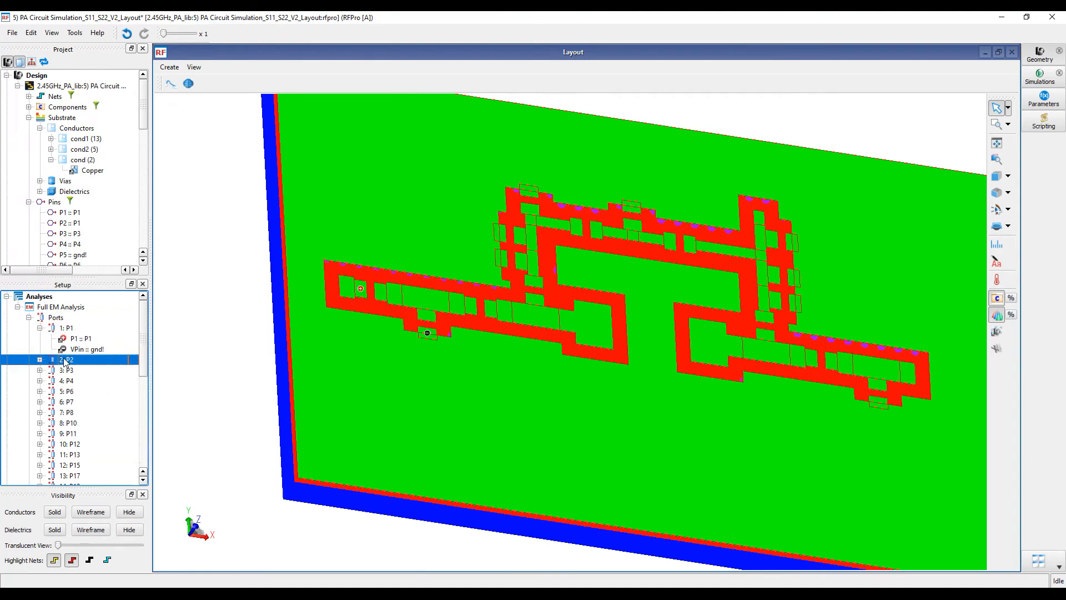
right_click(65, 361)
click(89, 415)
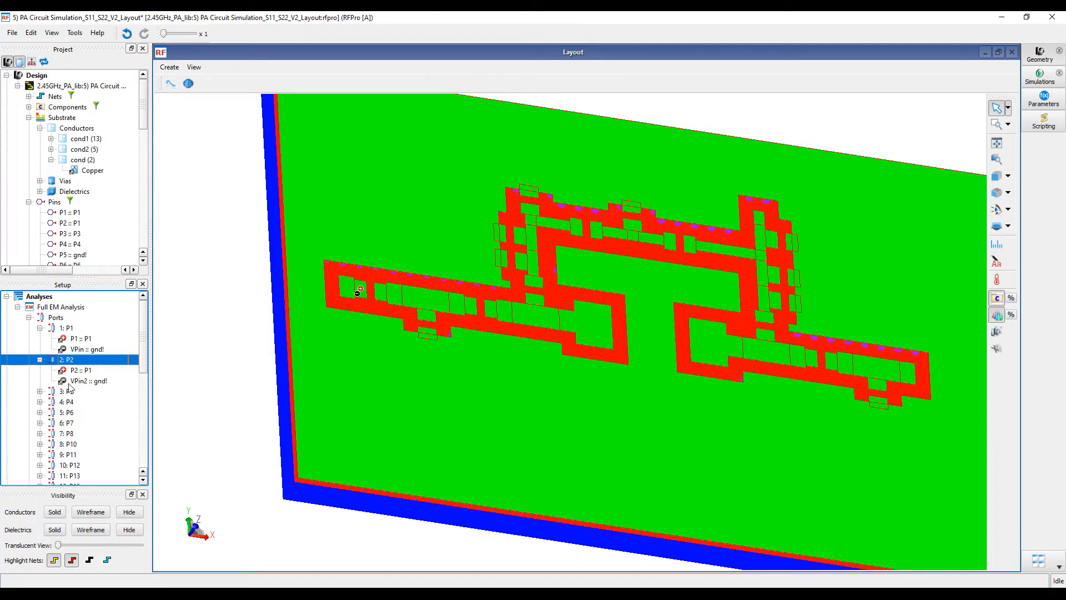
click(68, 391)
right_click(67, 390)
click(89, 446)
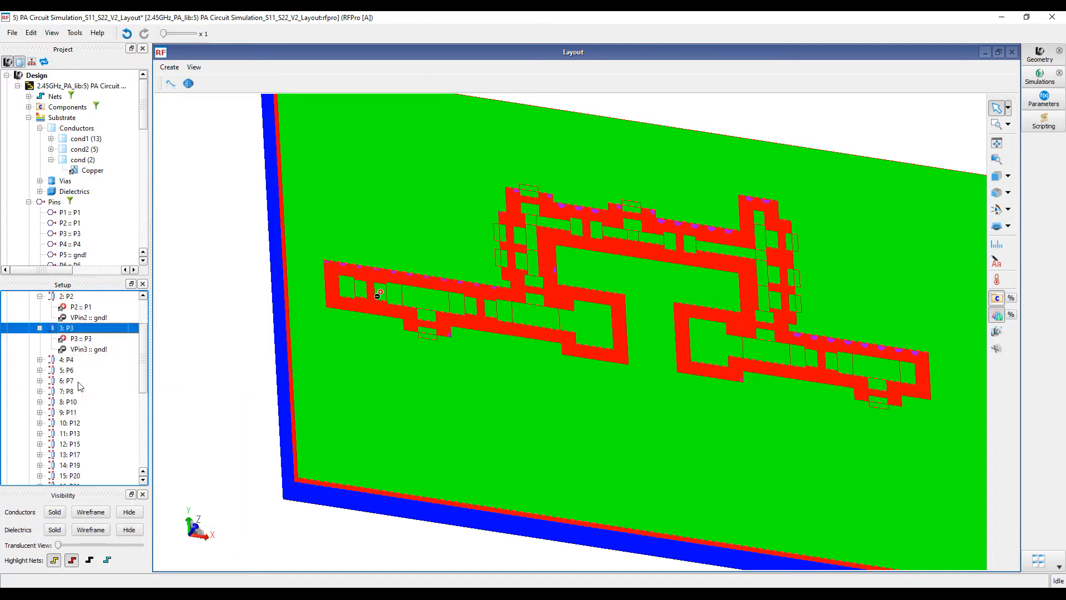
Check port P4's terminals and create virtual pins on the nearby ground net for ports P6 and P7
click(68, 361)
click(68, 371)
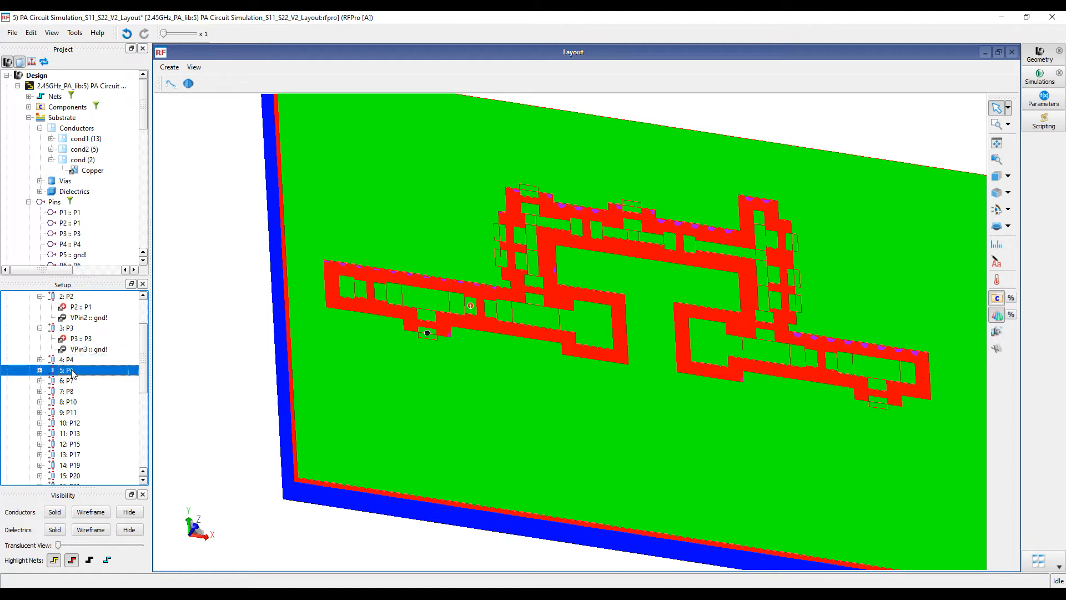
right_click(71, 371)
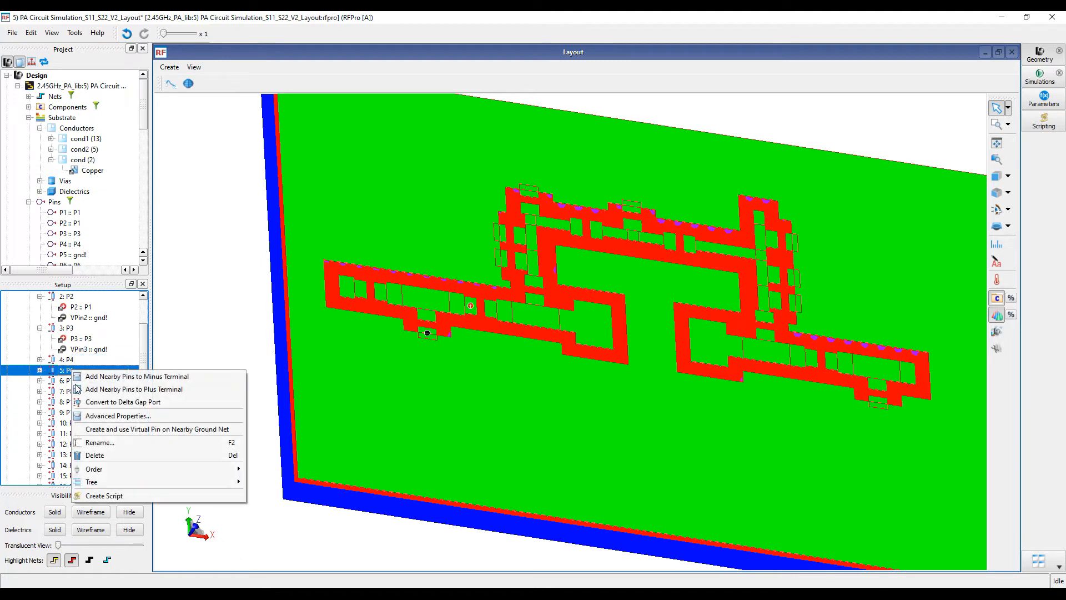
click(87, 431)
scroll(79, 383, down, 2)
click(71, 339)
right_click(71, 339)
click(88, 399)
Check ports P8 and P10 and create virtual pins on the nearby ground net for ports P11 and P12
click(71, 371)
right_click(71, 371)
click(68, 381)
scroll(70, 367, down, 2)
right_click(70, 329)
click(87, 388)
right_click(71, 361)
click(87, 419)
Check ports P13 to P17 and create virtual pins on the nearby ground net for ports P19 and P20
scroll(78, 384, down, 2)
right_click(70, 329)
click(67, 339)
click(70, 349)
right_click(73, 358)
click(91, 418)
scroll(78, 383, down, 2)
right_click(72, 329)
click(88, 388)
Check port P21 and create virtual pins on the nearby ground net for ports P23 and P24
right_click(73, 359)
click(71, 329)
click(71, 360)
click(73, 370)
right_click(73, 371)
click(87, 430)
scroll(79, 384, down, 2)
right_click(74, 338)
click(88, 397)
Create virtual pins on the nearby ground net for port number 19 and port P32
right_click(77, 369)
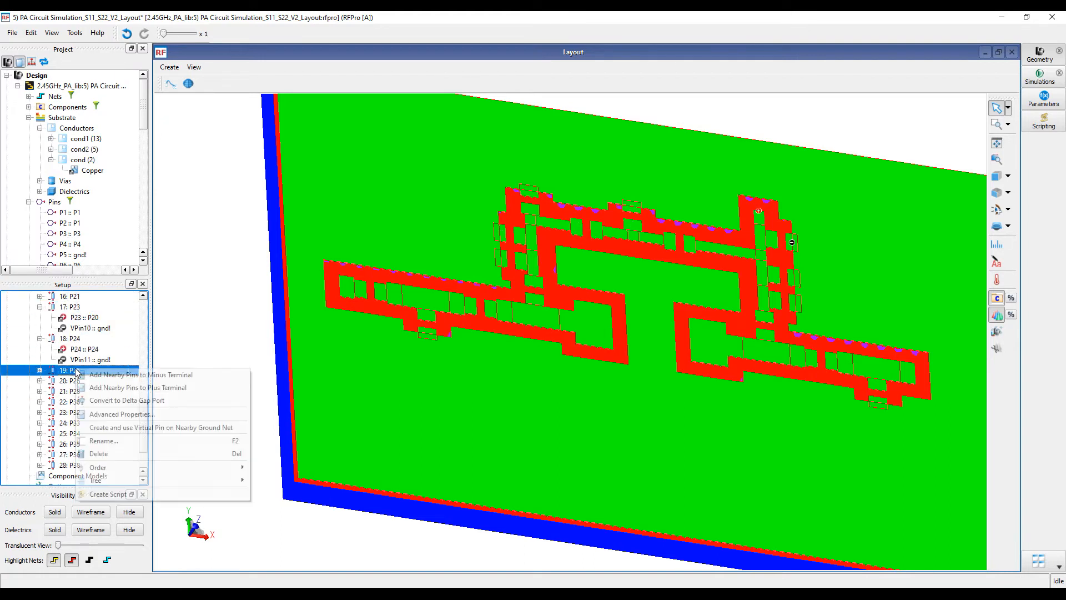
click(90, 428)
scroll(81, 383, down, 2)
right_click(75, 338)
click(74, 361)
right_click(76, 368)
click(90, 428)
Create virtual pins on the nearby ground net for ports P33 and P34
scroll(79, 383, down, 1)
right_click(77, 368)
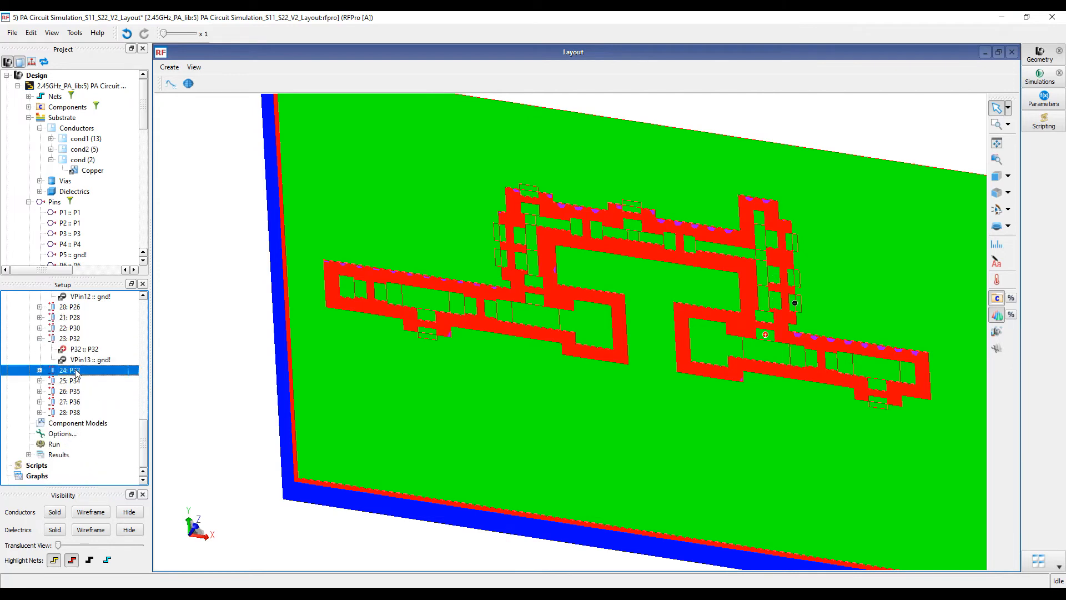
click(90, 428)
scroll(79, 389, down, 1)
click(73, 382)
right_click(74, 382)
click(90, 440)
Create virtual pins on the nearby ground net for ports P35 and P38
scroll(79, 383, down, 1)
right_click(75, 390)
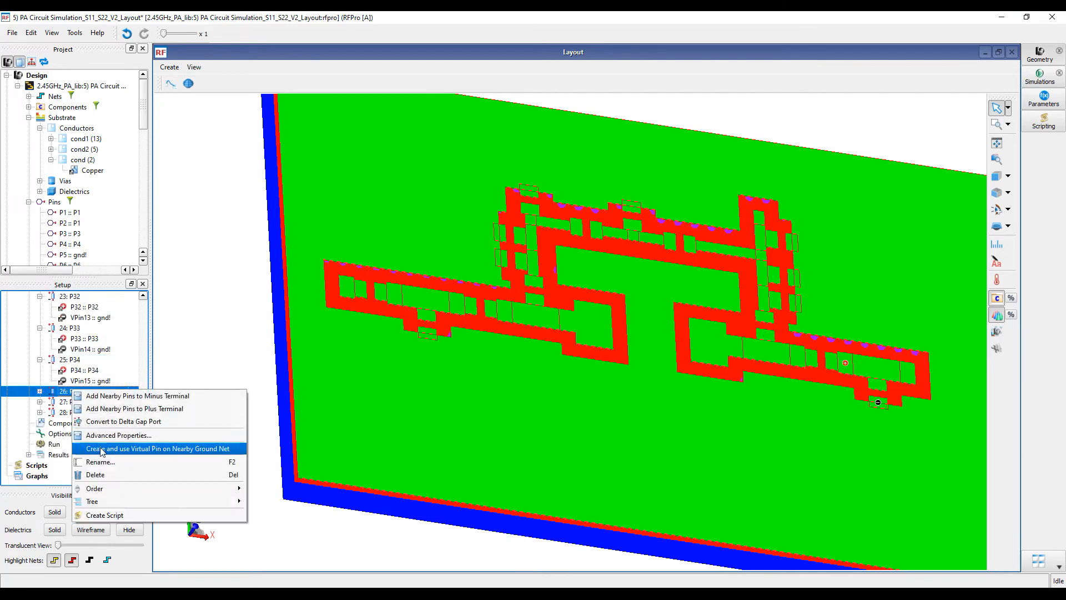
click(90, 447)
scroll(79, 389, down, 1)
right_click(75, 413)
click(90, 470)
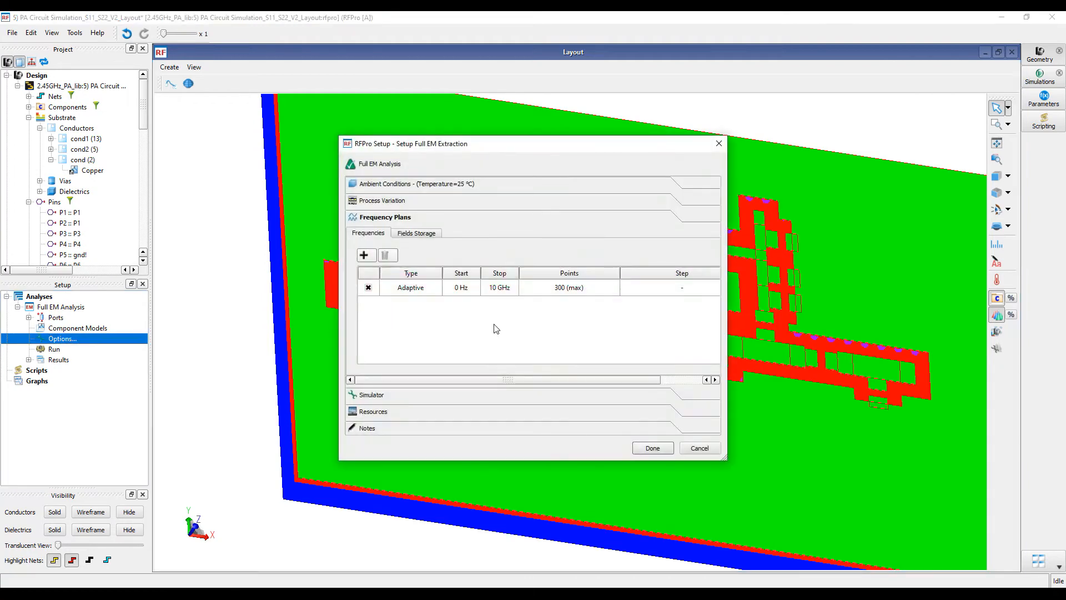
Add two frequency plans to the Full EM Analysis options and set the third plan's type to Single
click(368, 258)
click(368, 258)
click(431, 325)
click(431, 325)
click(430, 325)
click(401, 358)
Set the second adaptive frequency plan to start at 2.4 GHz and stop at 2.5 GHz
click(453, 322)
click(452, 311)
click(452, 310)
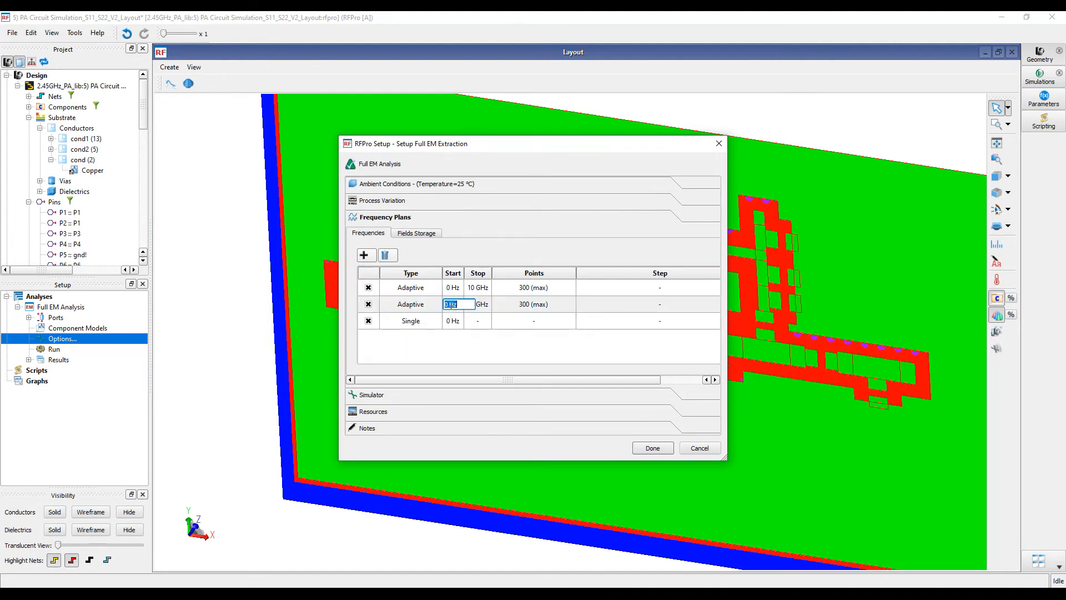
text(2.4)
text(G)
key(Return)
drag(466, 271, 473, 271)
click(485, 304)
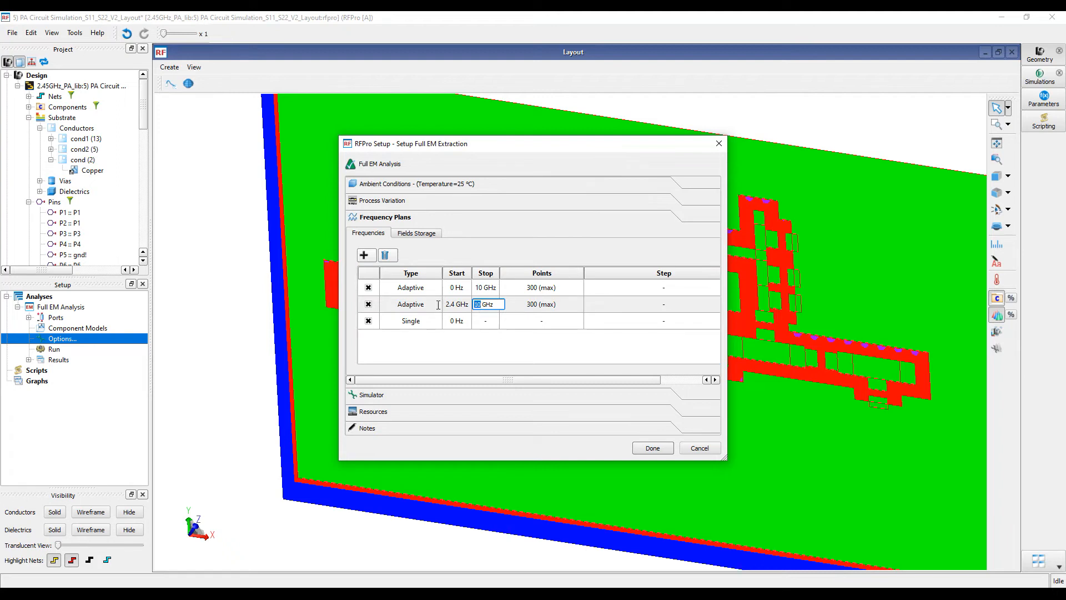
text(2.5)
key(Return)
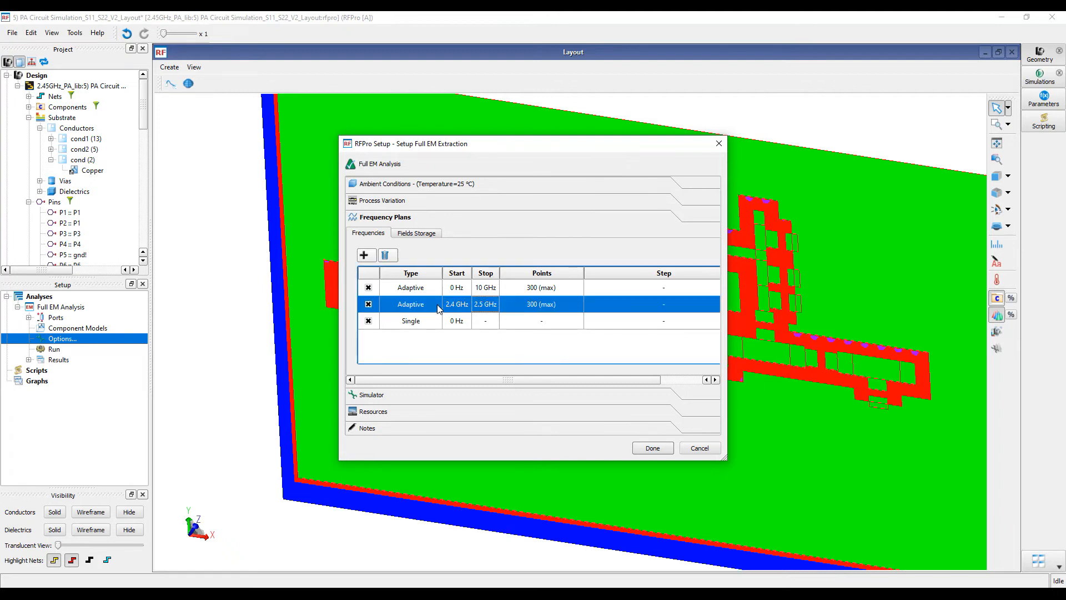
Set the single-point frequency plan to 2.45 GHz
click(449, 321)
click(449, 321)
text(2.45)
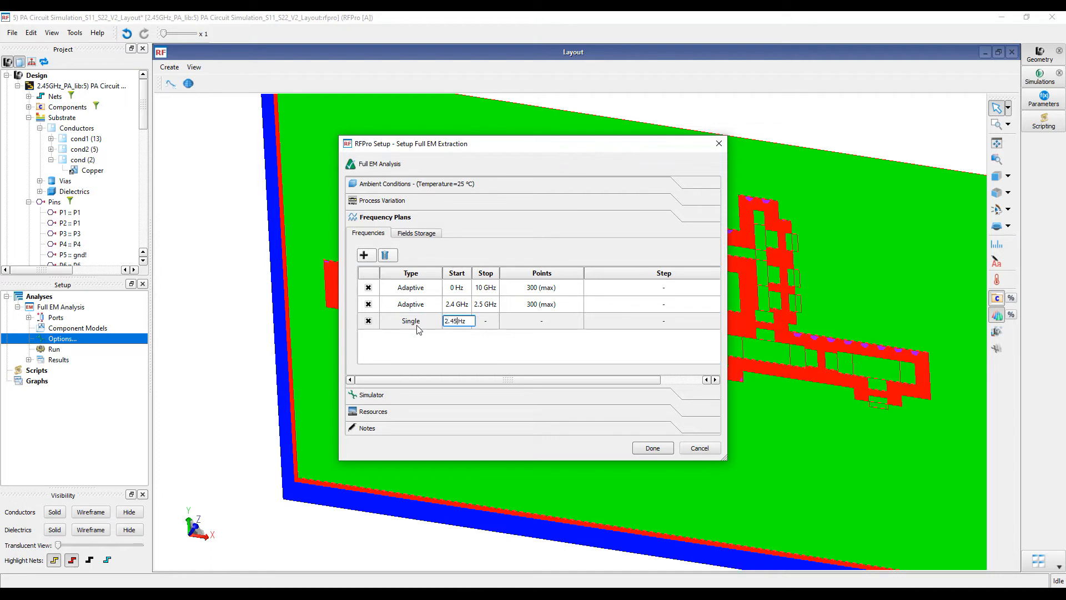
text(G)
key(Return)
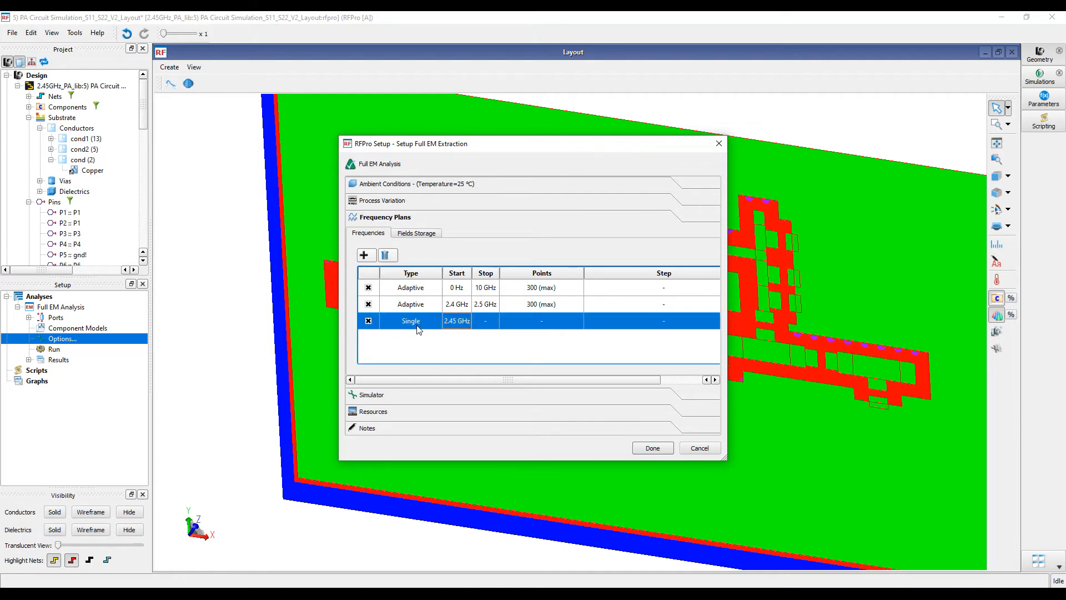
Set the Momentum Microwave simulator's mesh density to 50 cpw and accept the analysis options
click(401, 395)
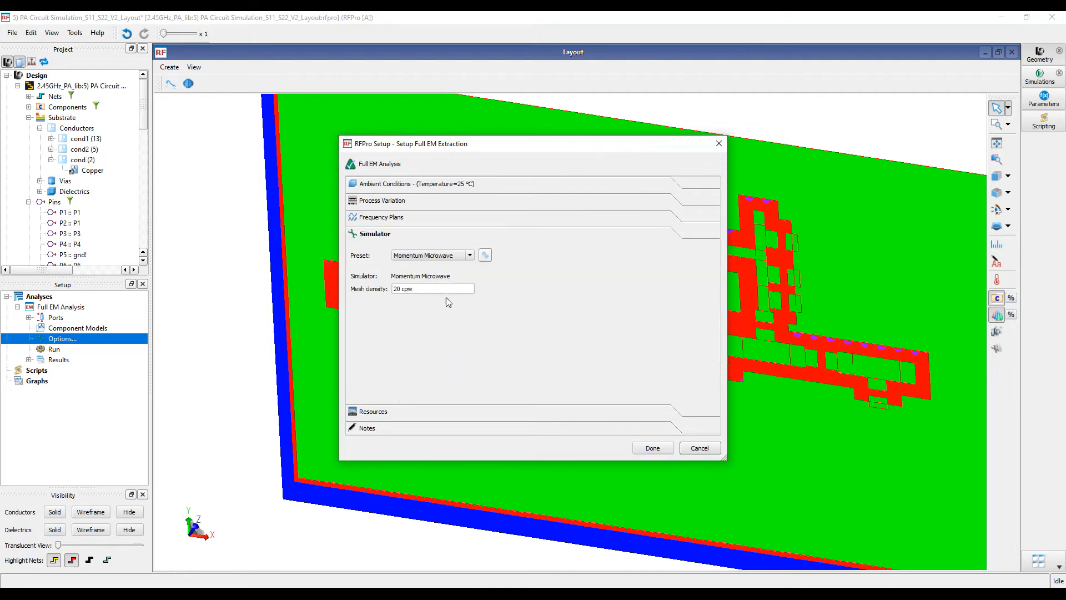
double_click(396, 289)
text(5)
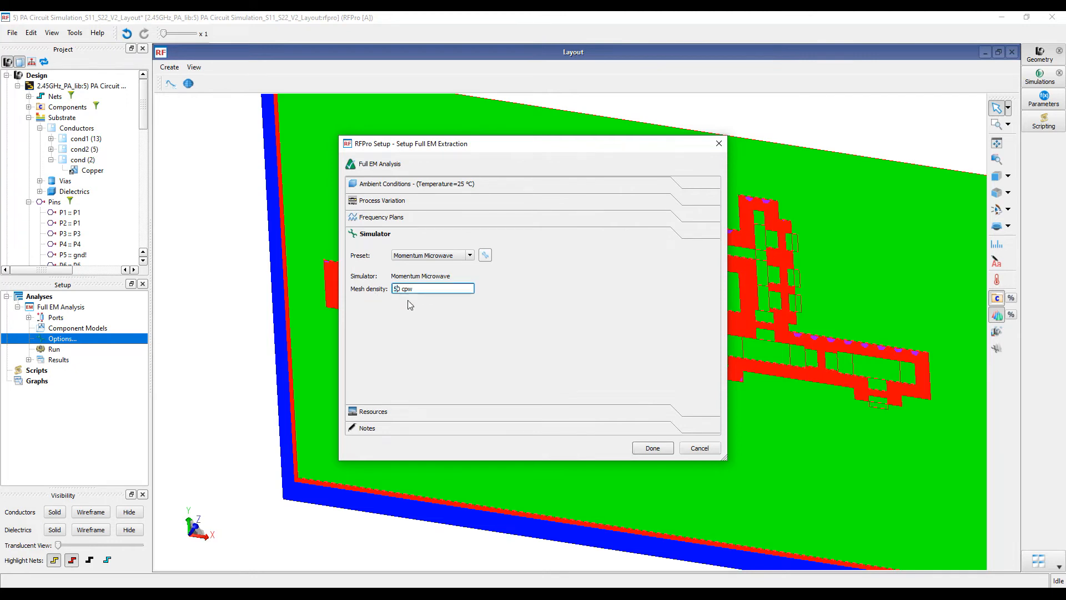
click(653, 448)
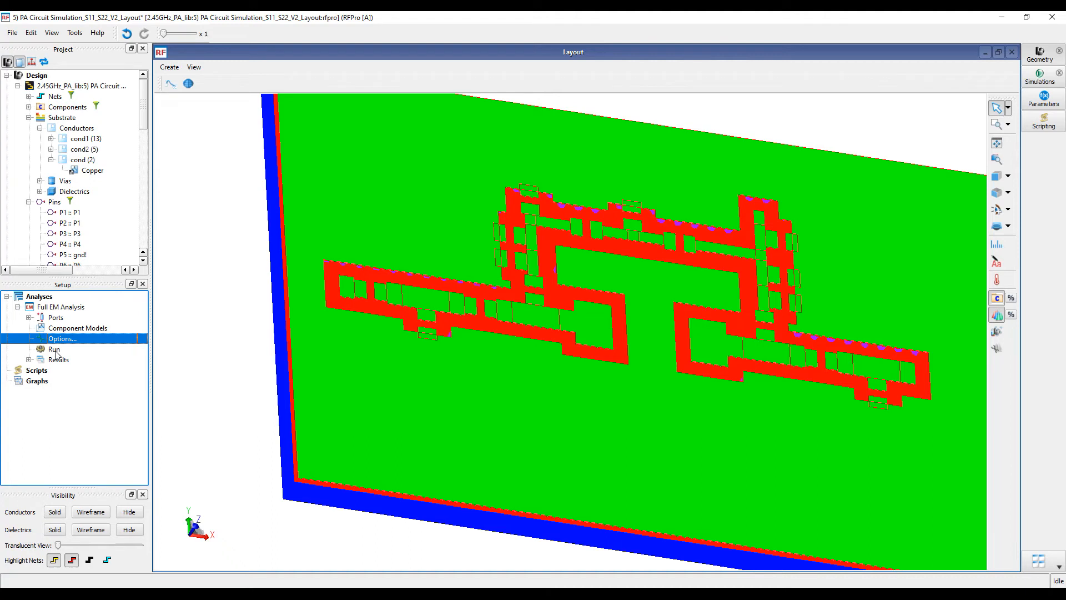
Run the Full EM Analysis and generate a sub circuit from its results
double_click(56, 353)
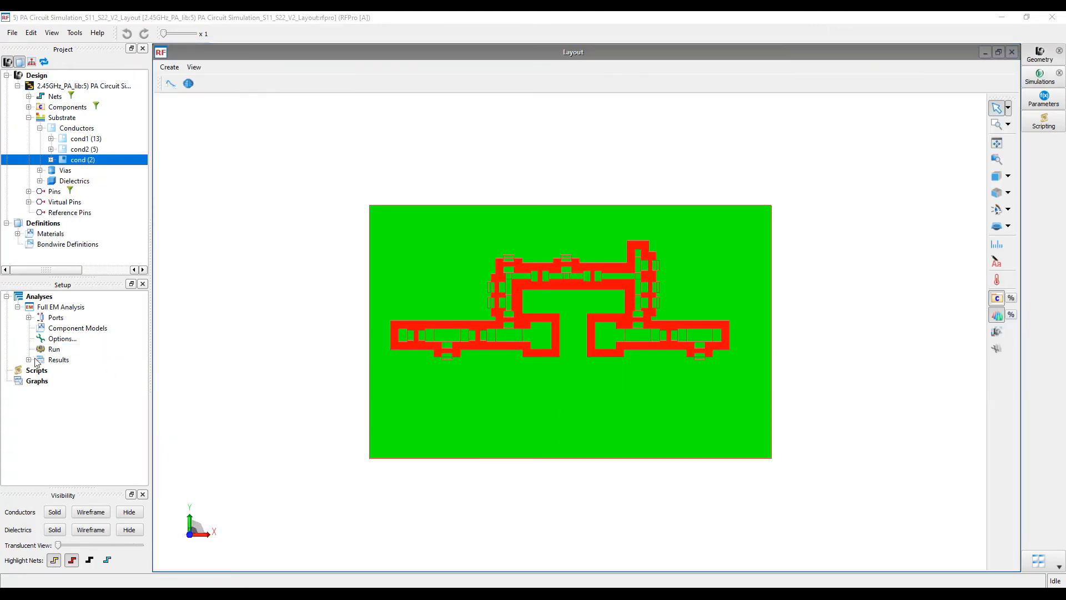
click(28, 359)
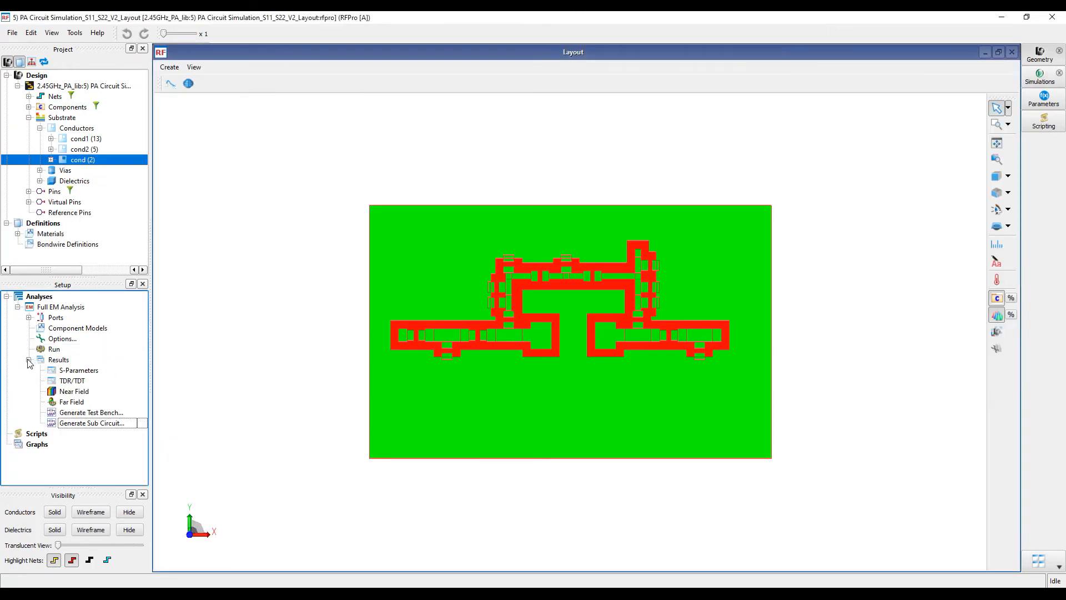
click(90, 424)
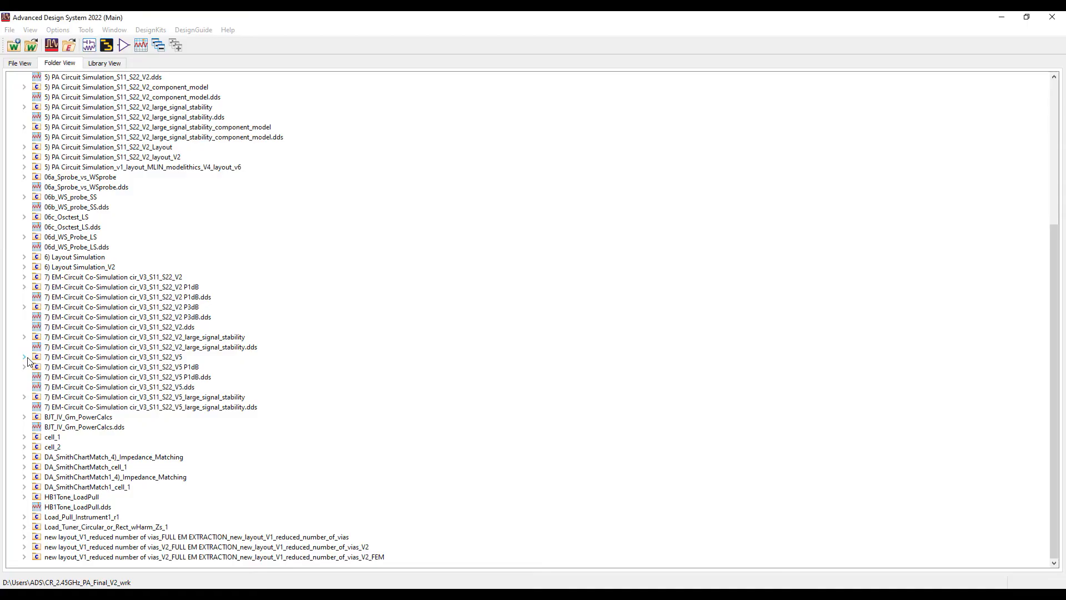
Open the schematic of 7) EM-Circuit Co-Simulation cir_V3_S11_S22_V5 from the ADS main window and simulate it
click(23, 356)
double_click(61, 367)
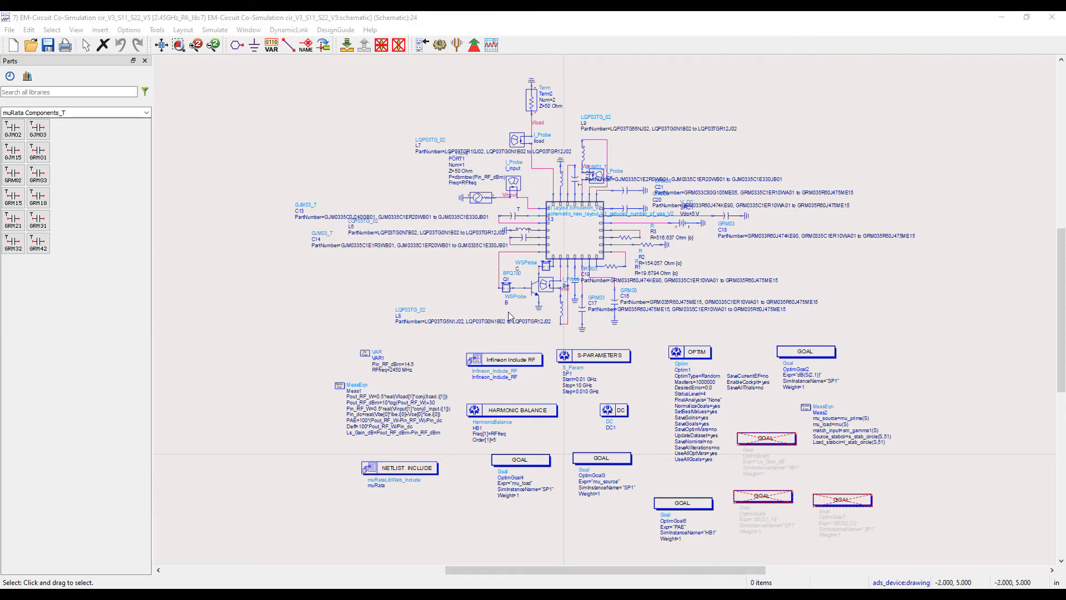
click(439, 45)
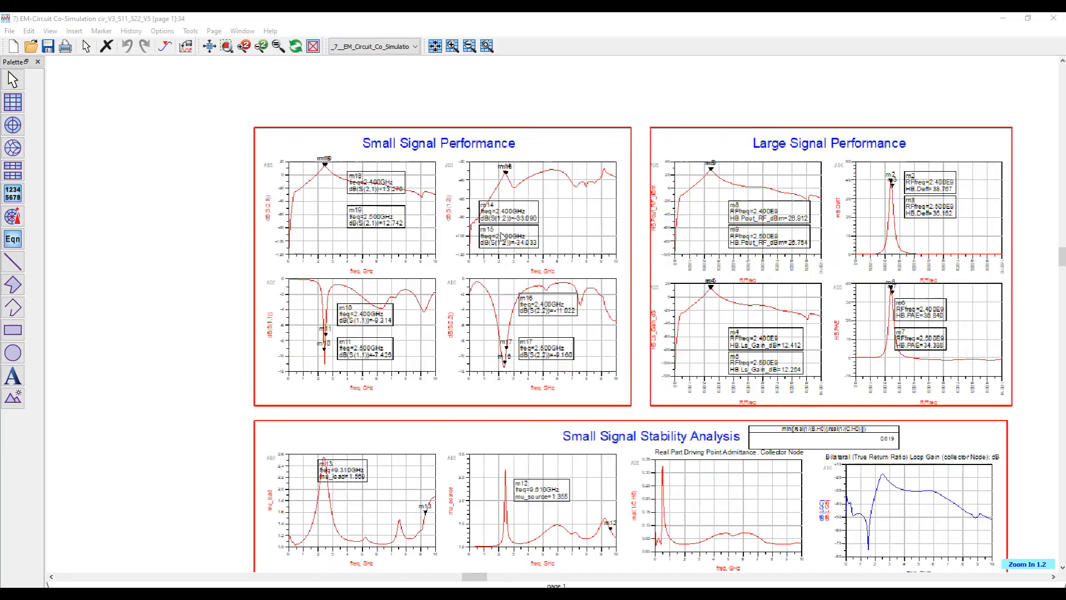
Examine the small-signal performance, large-signal performance, small-signal stability and DC collector current plots of the co-simulation
scroll(403, 274, up, 3)
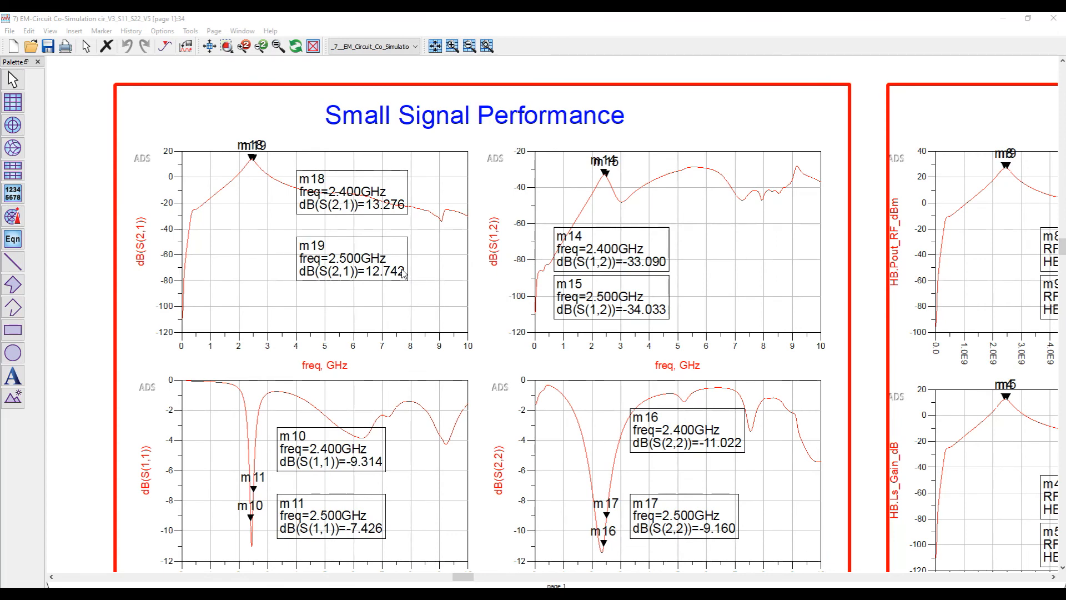
scroll(402, 272, down, 5)
scroll(606, 318, up, 4)
scroll(556, 304, up, 1)
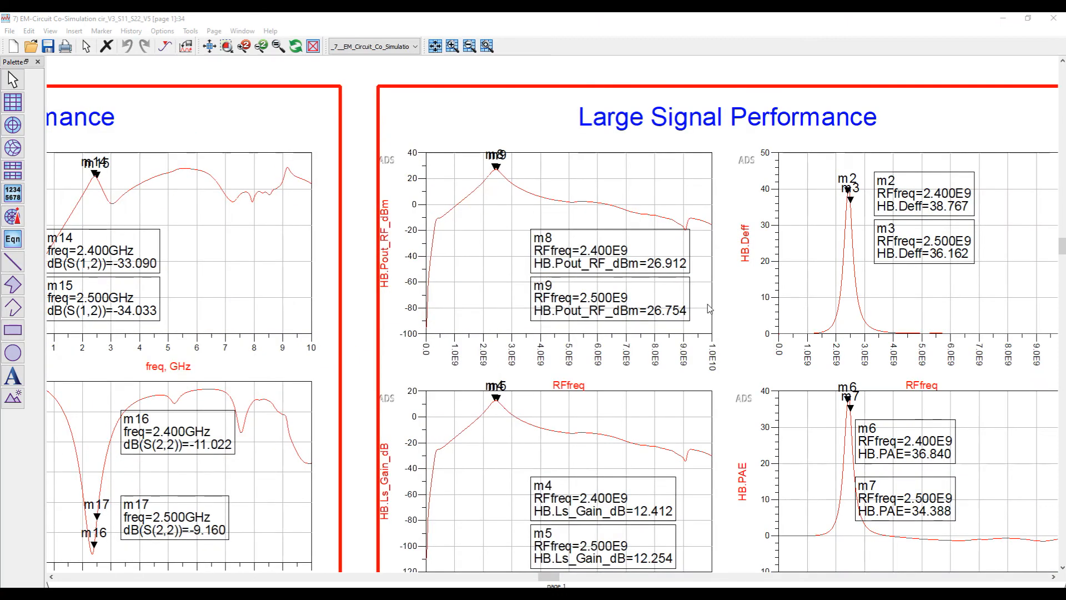
scroll(599, 314, down, 2)
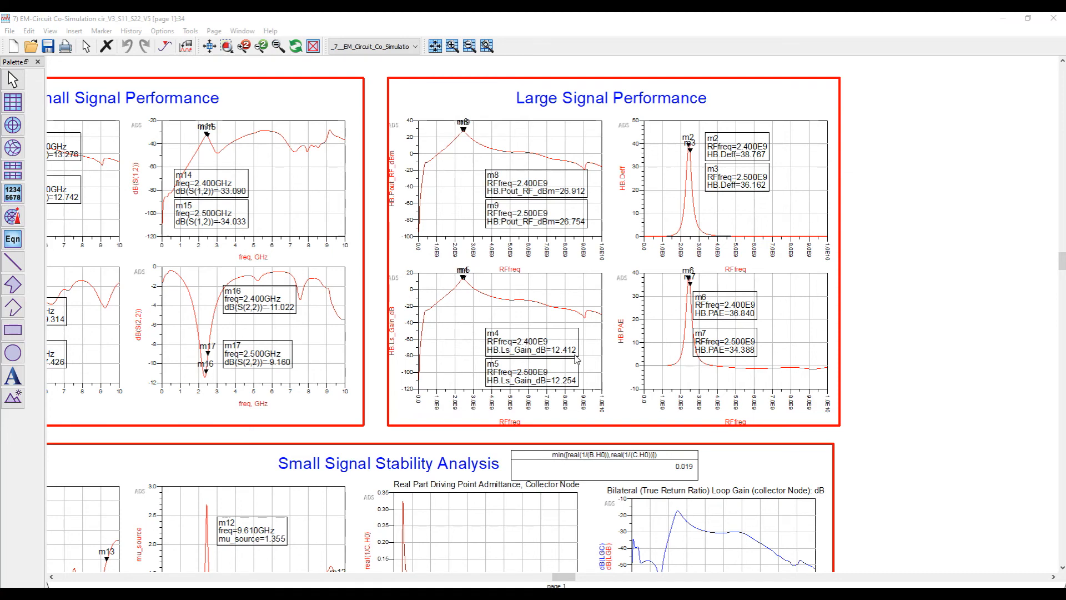
scroll(583, 342, up, 1)
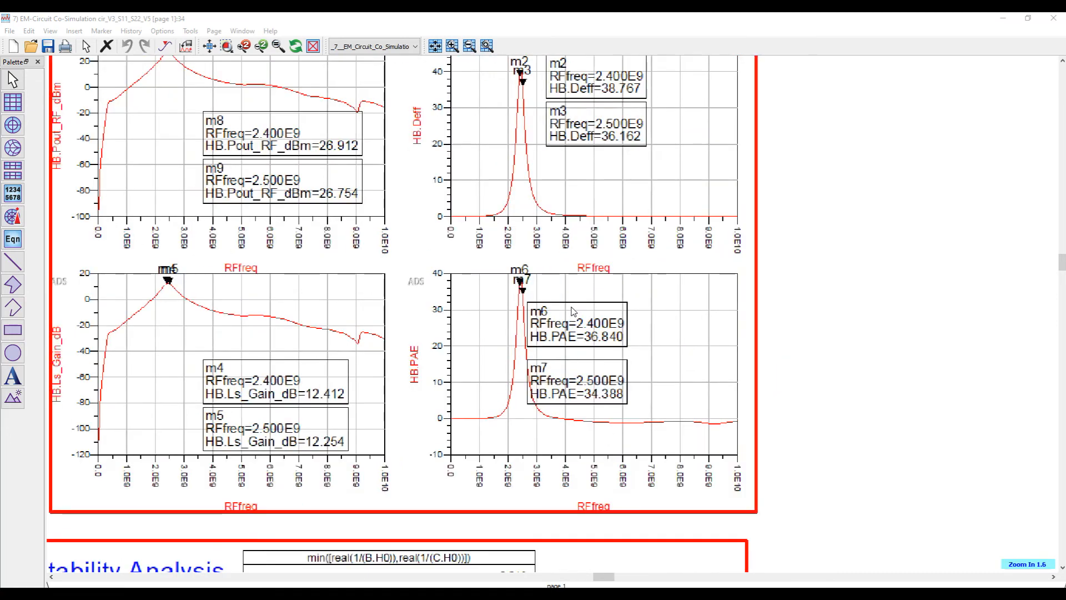
scroll(574, 311, down, 1)
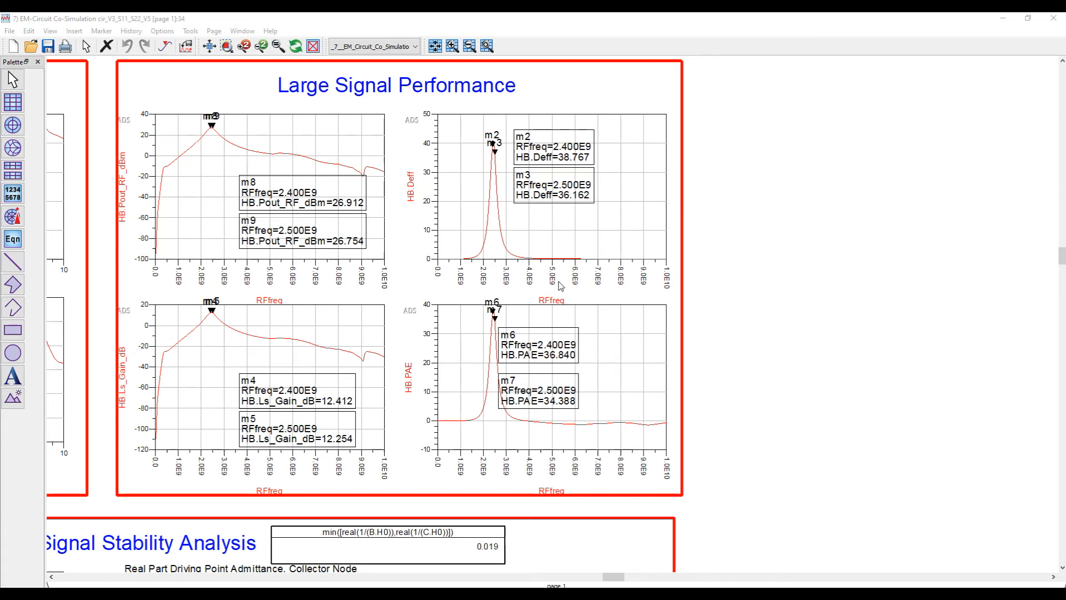
scroll(541, 306, down, 1)
scroll(520, 384, down, 1)
scroll(995, 457, up, 1)
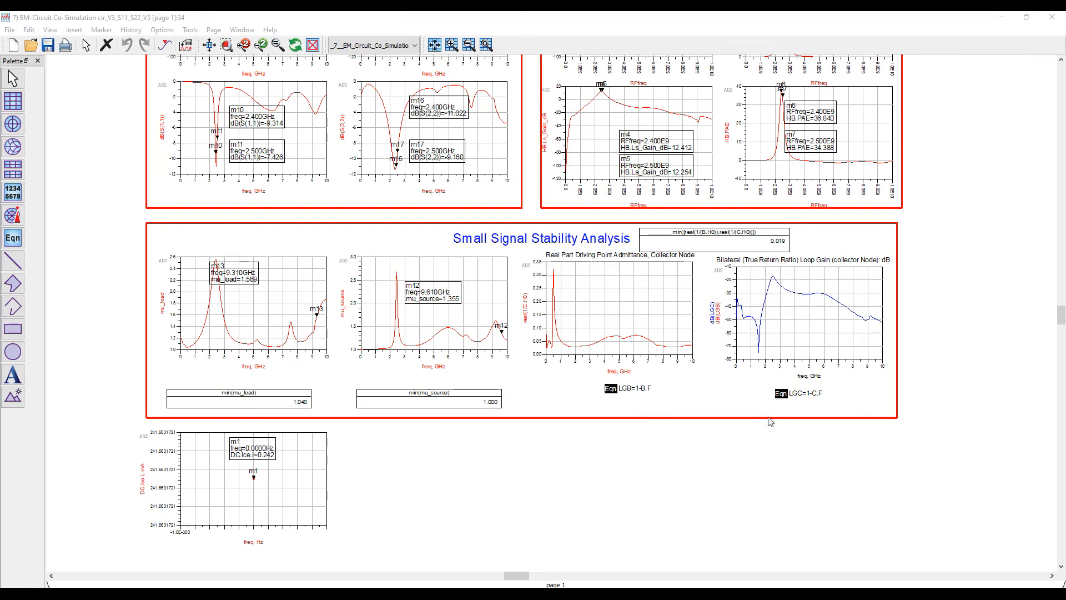
scroll(485, 331, up, 1)
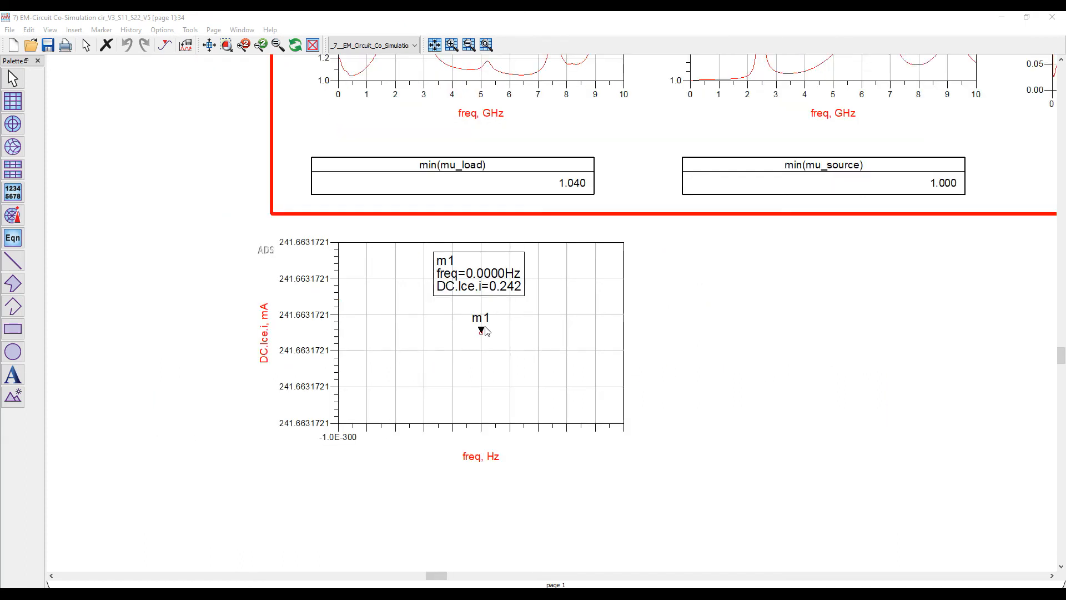
scroll(613, 317, down, 2)
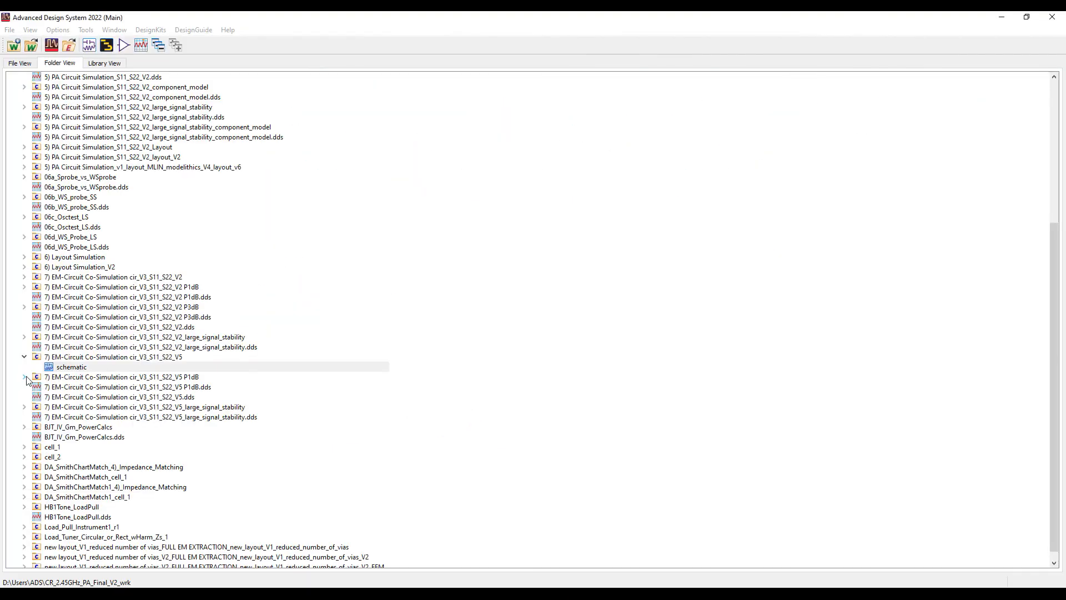
Open the schematic of 7) EM-Circuit Co-Simulation cir_V3_S11_S22_V5 P1dB, run its gain compression simulation and inspect the results
click(25, 377)
double_click(66, 387)
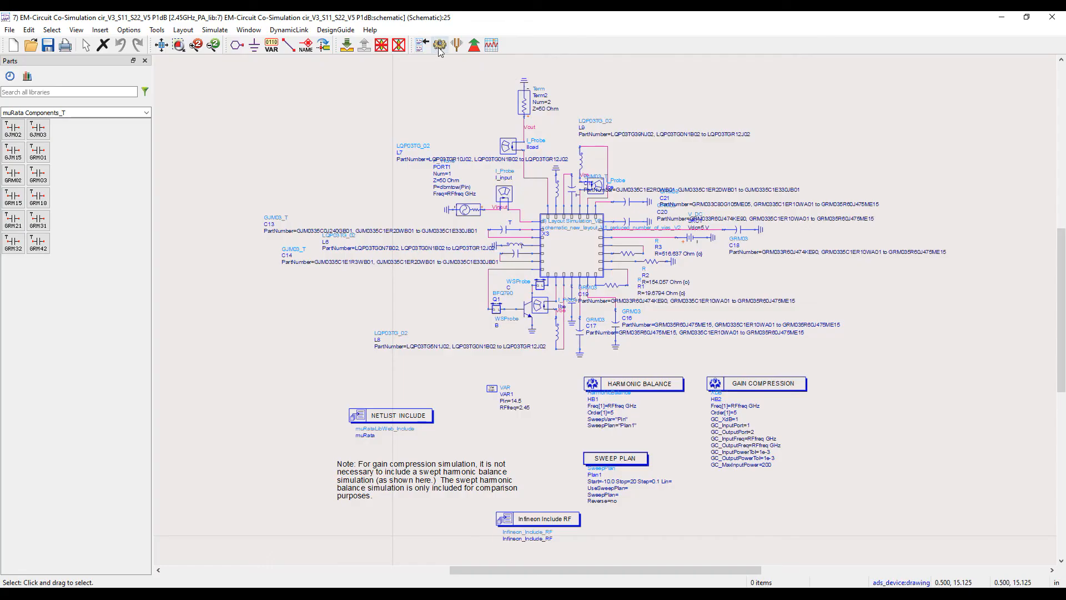
click(439, 45)
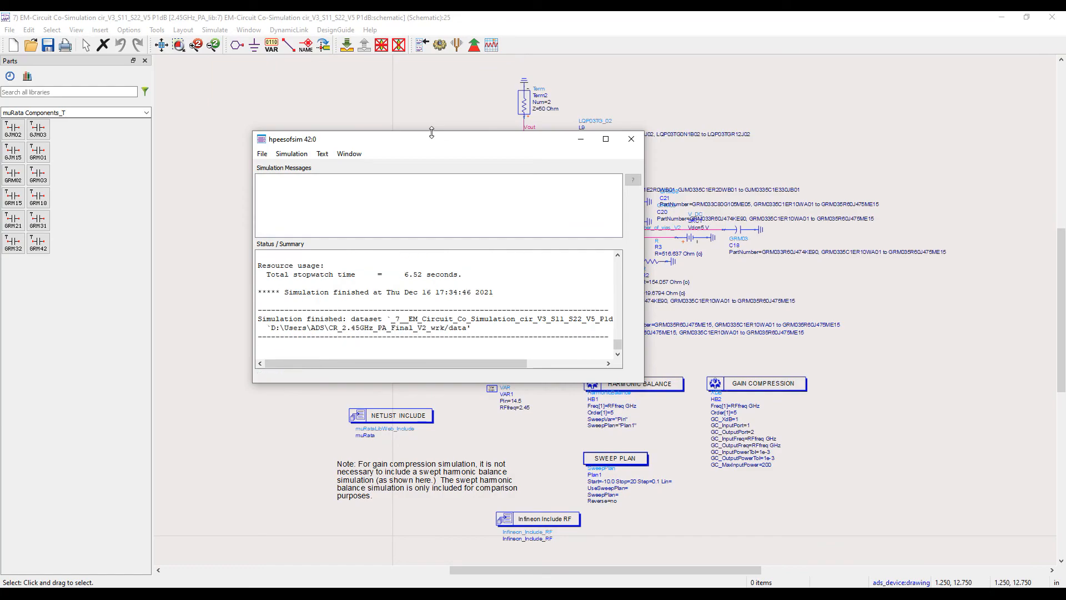
scroll(569, 299, up, 2)
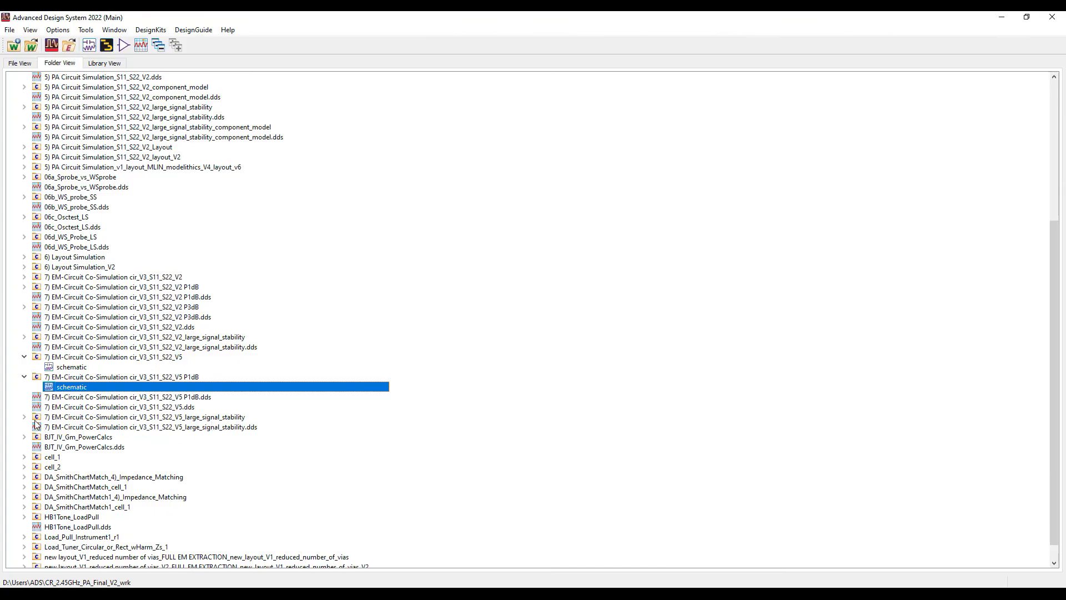
In the V5_large_signal_stability schematic, apply HB1's small-signal settings with sweep plan SwpPlan1 and stability analysis enabled
click(24, 417)
click(66, 427)
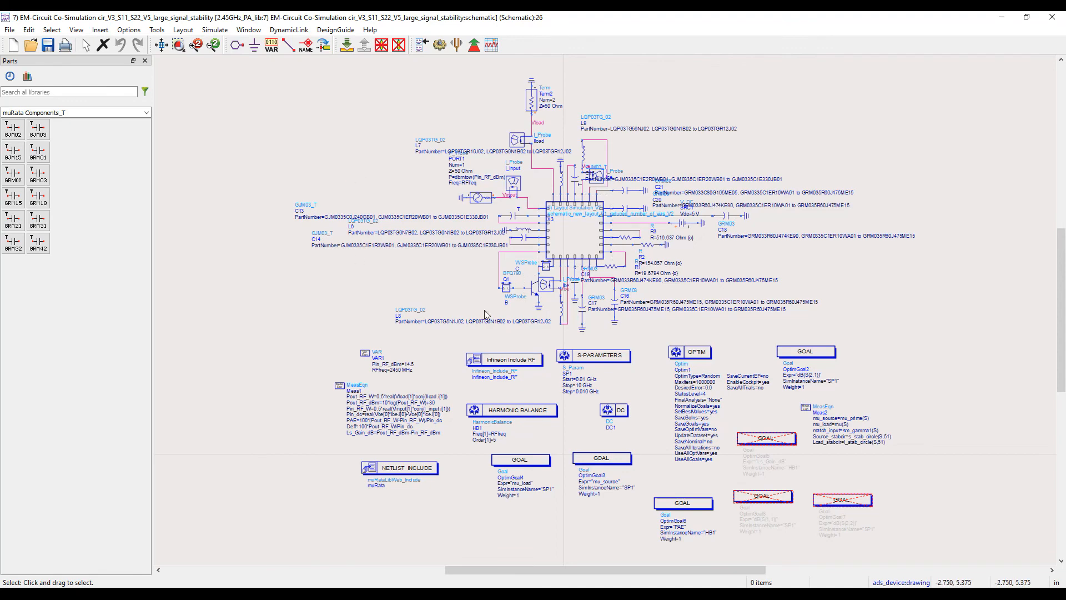
double_click(516, 414)
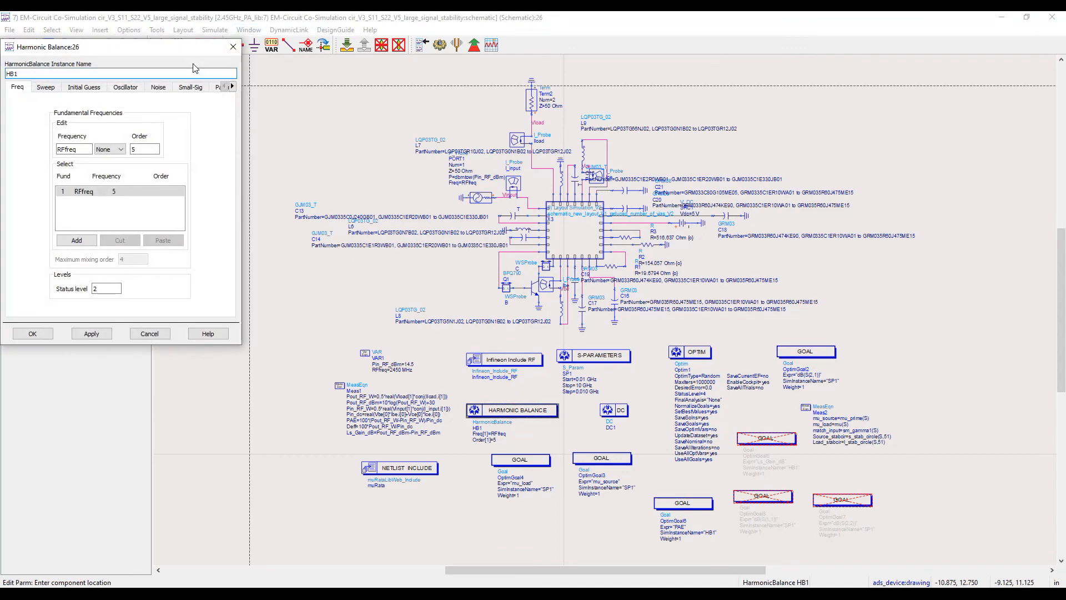
click(192, 88)
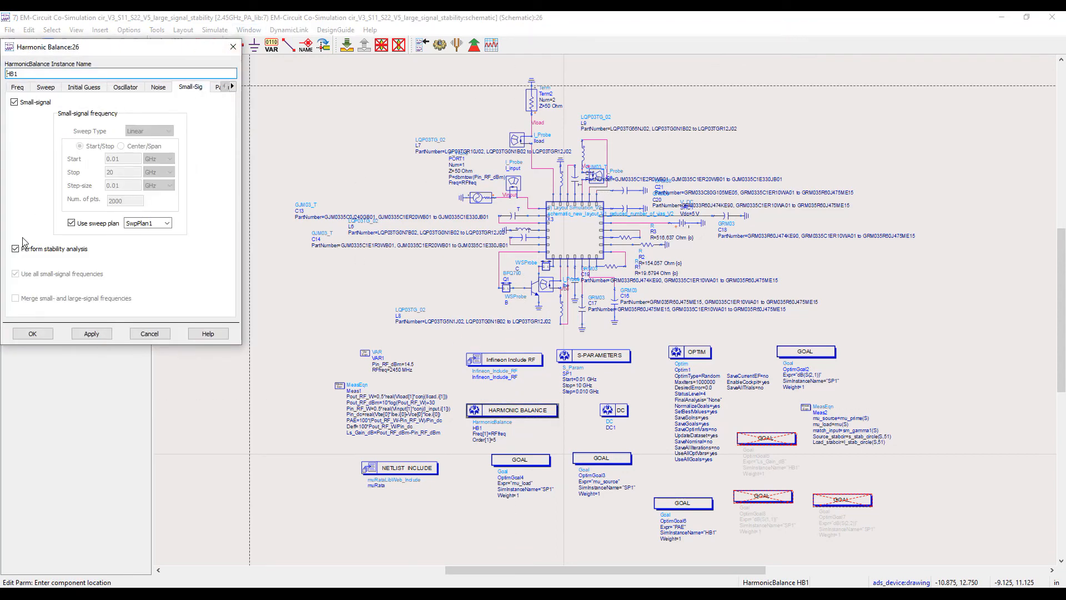
click(89, 333)
click(34, 333)
Simulate the large-signal stability schematic and examine its Large Signal Stability Analysis plots
click(440, 45)
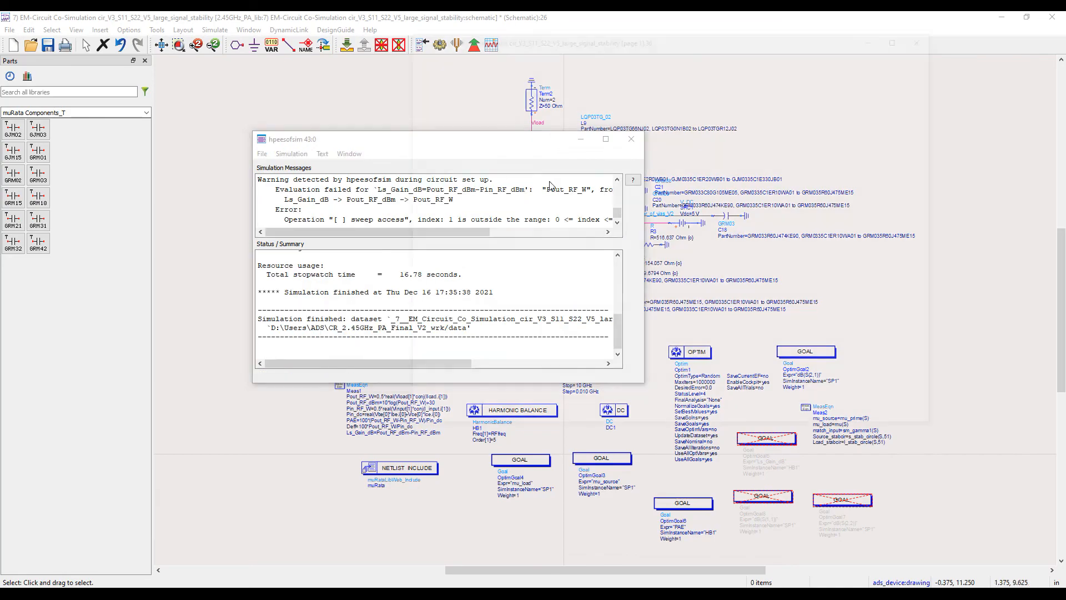
scroll(673, 407, up, 3)
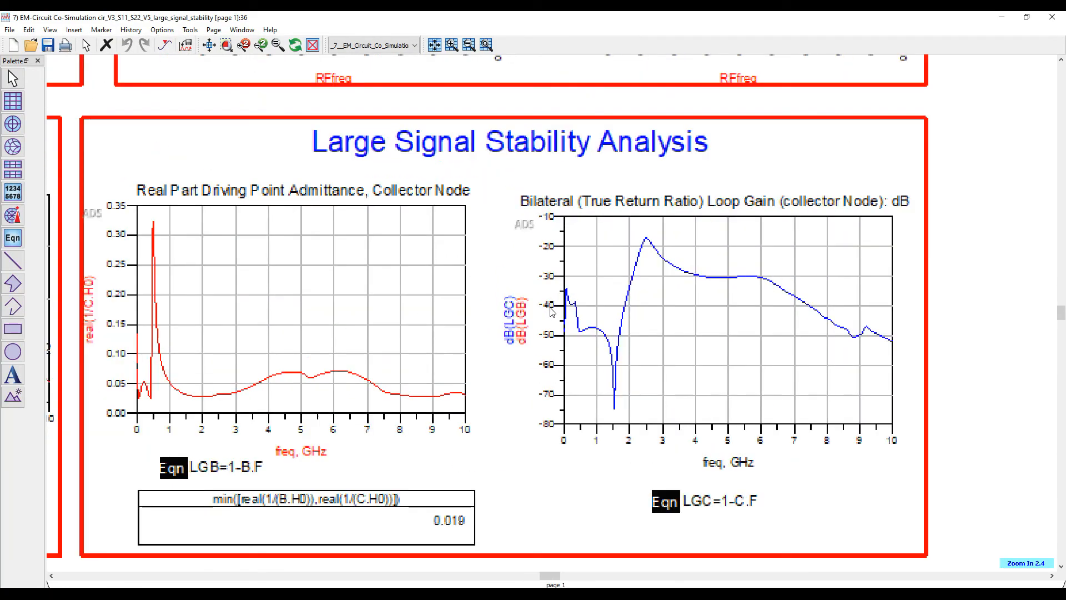